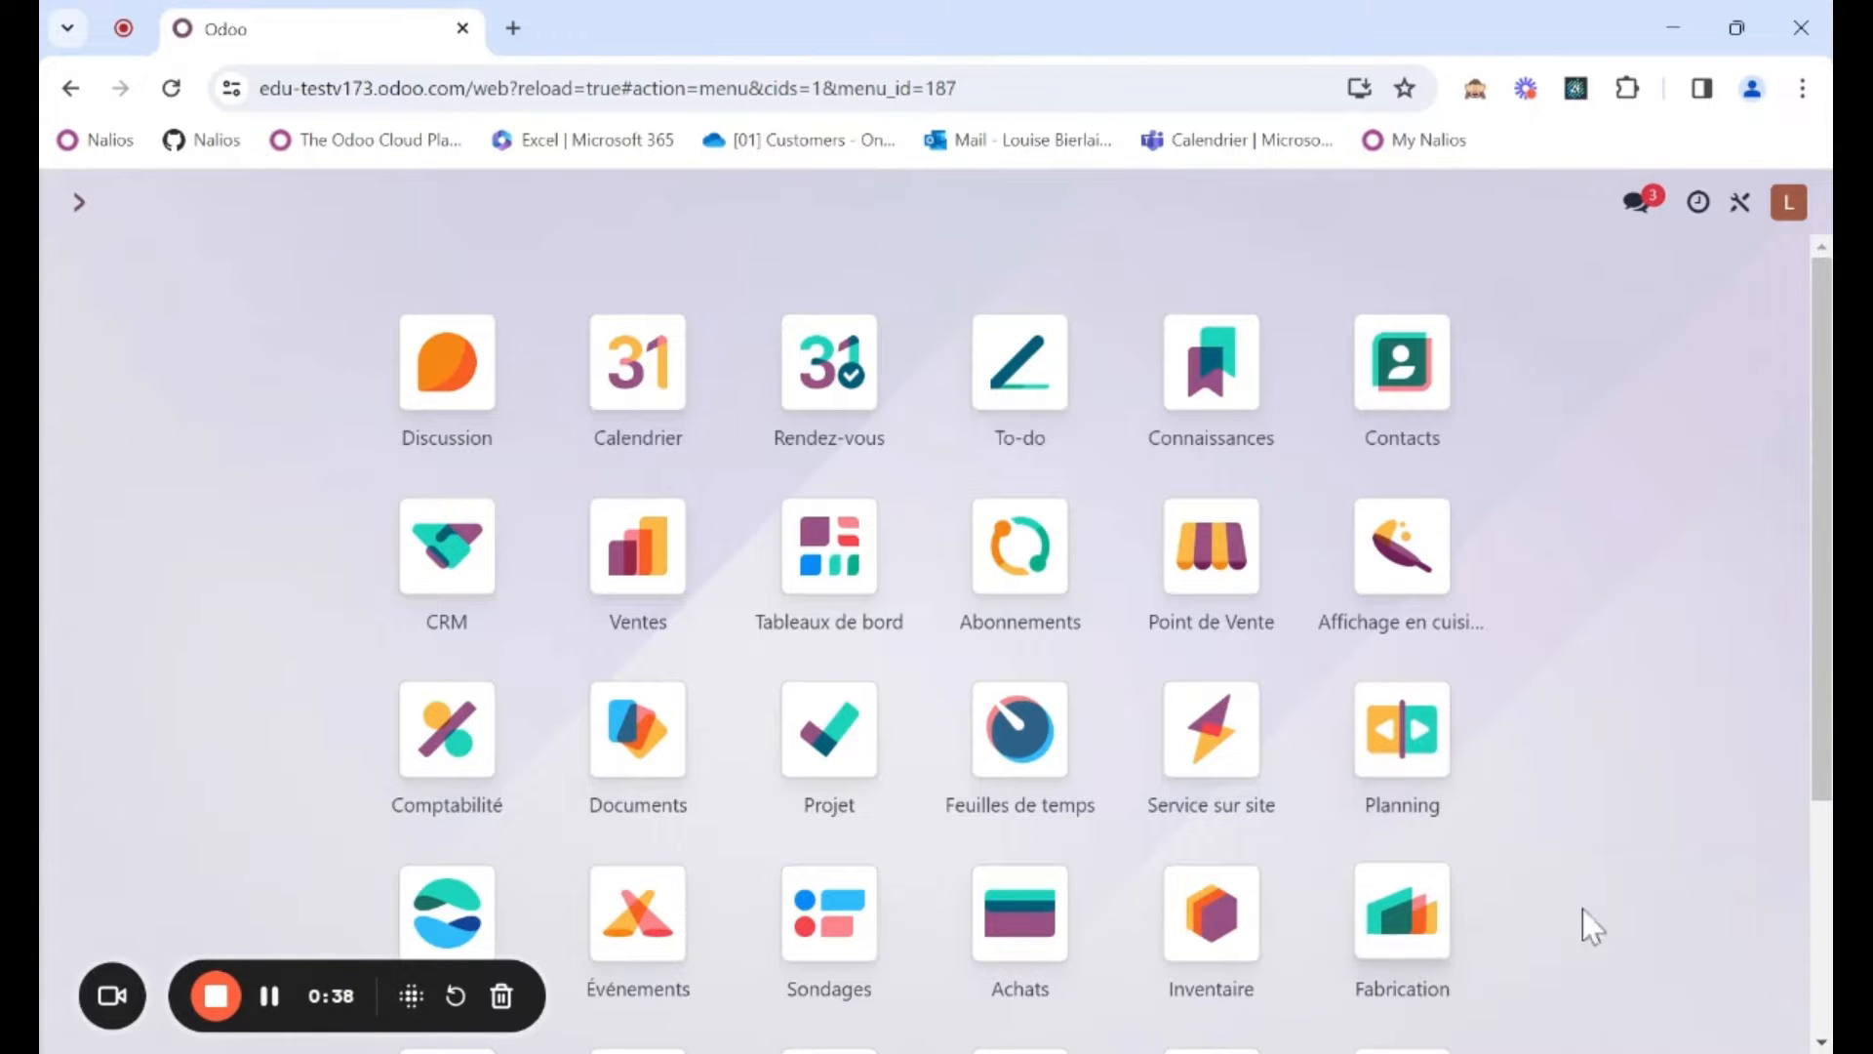
pyautogui.scroll(-1, 1649, 893)
pyautogui.scroll(-2, 1568, 962)
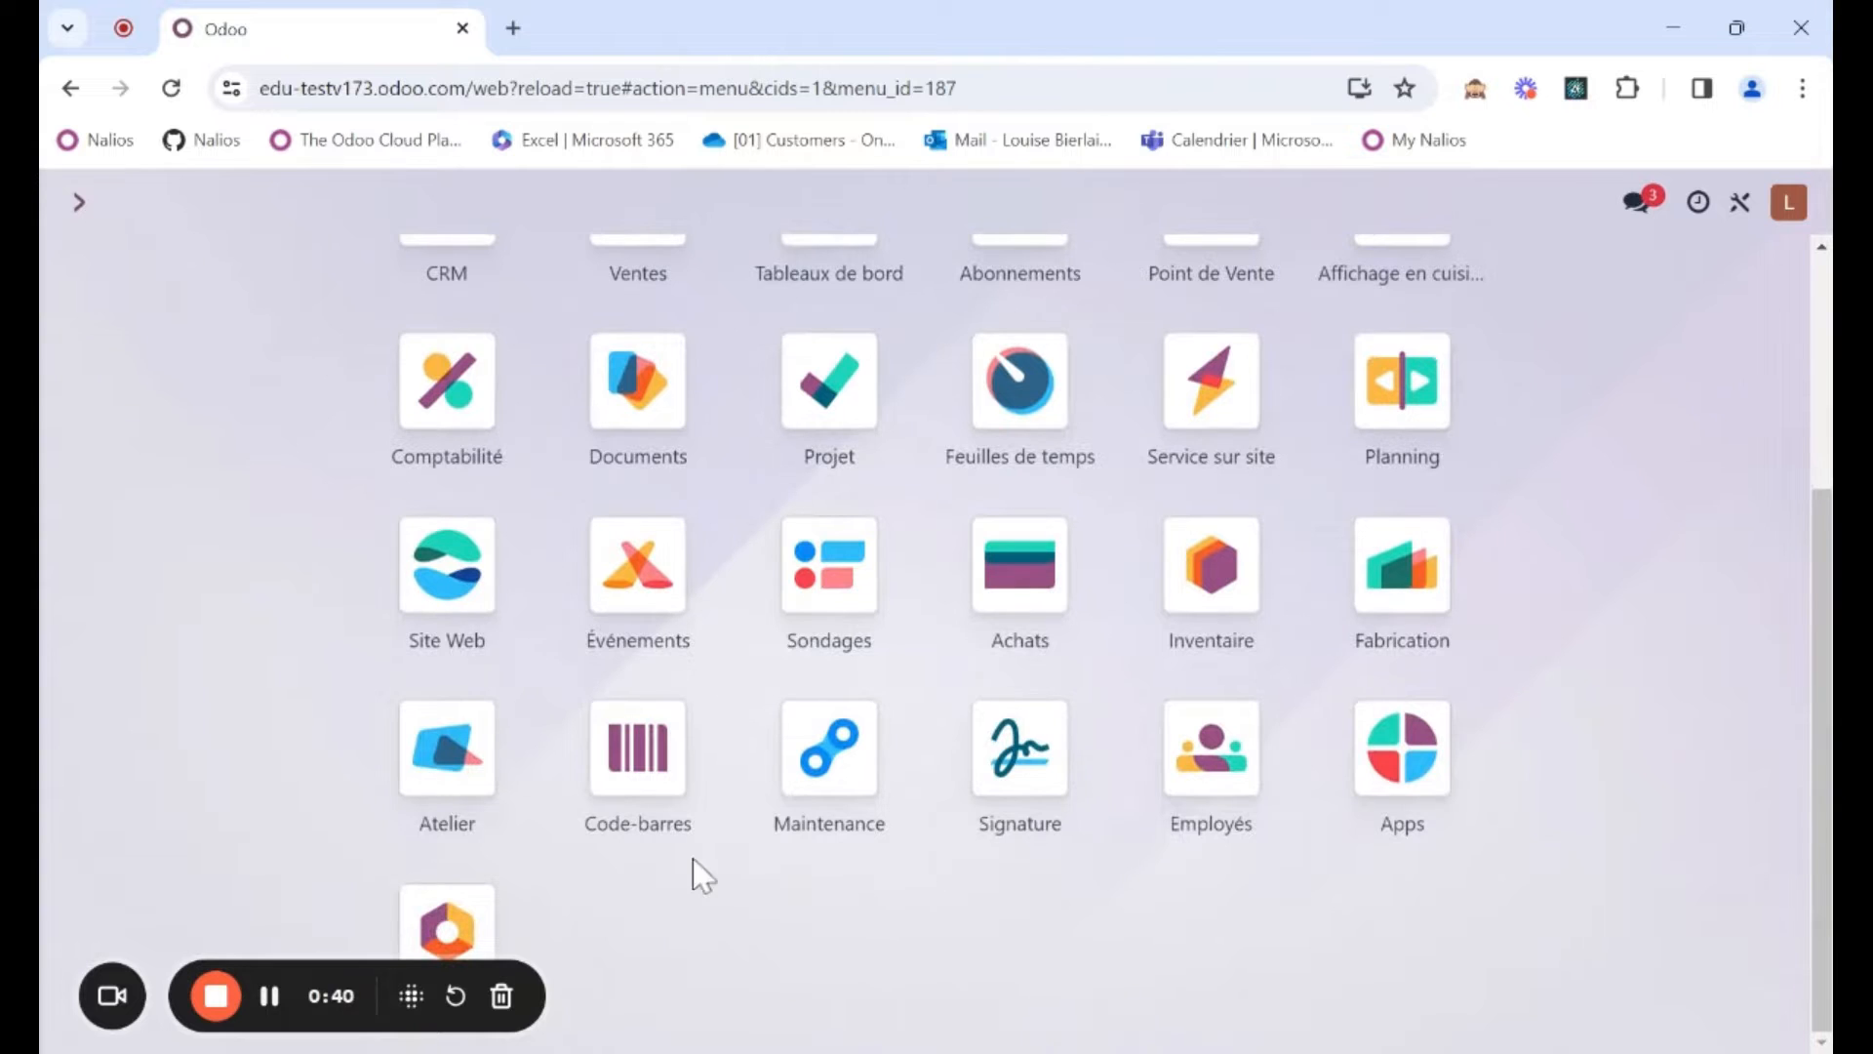
pyautogui.click(464, 903)
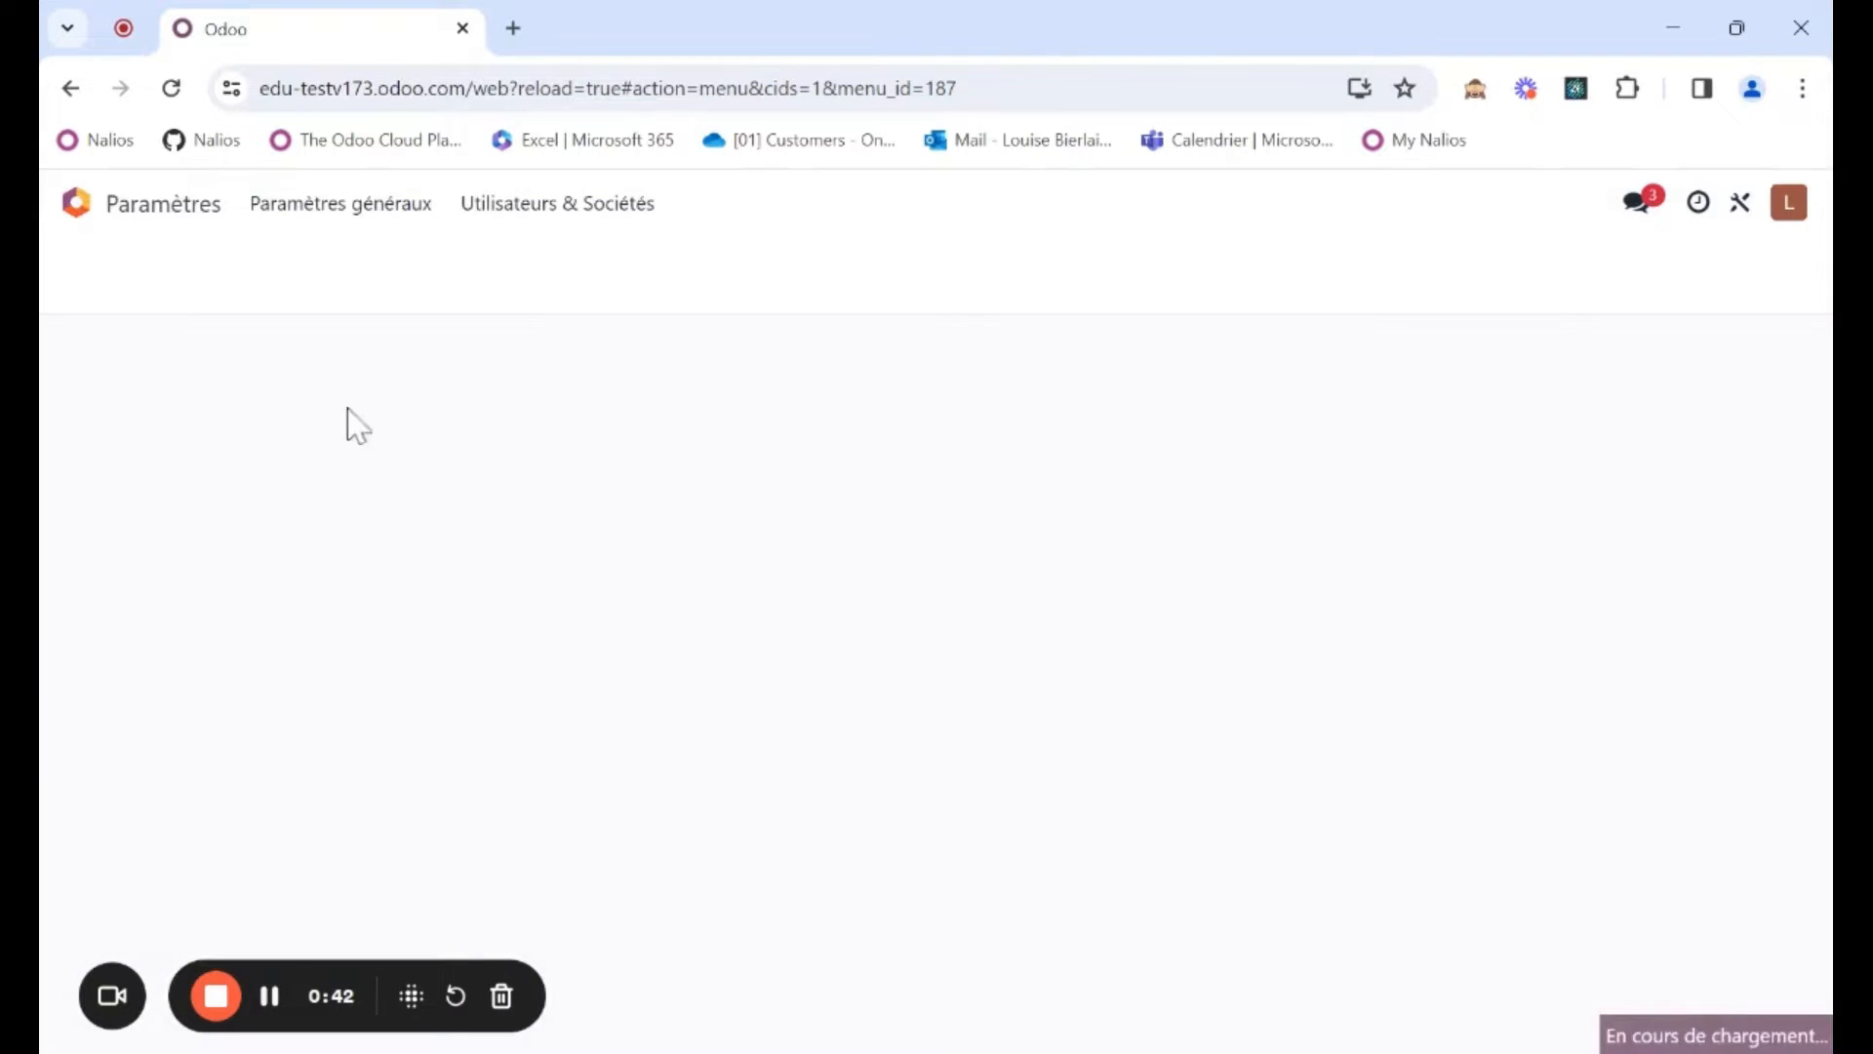
pyautogui.click(73, 207)
# Find the Comptabilité app by searching for "compt" and open its configuration settings
pyautogui.write('compt')
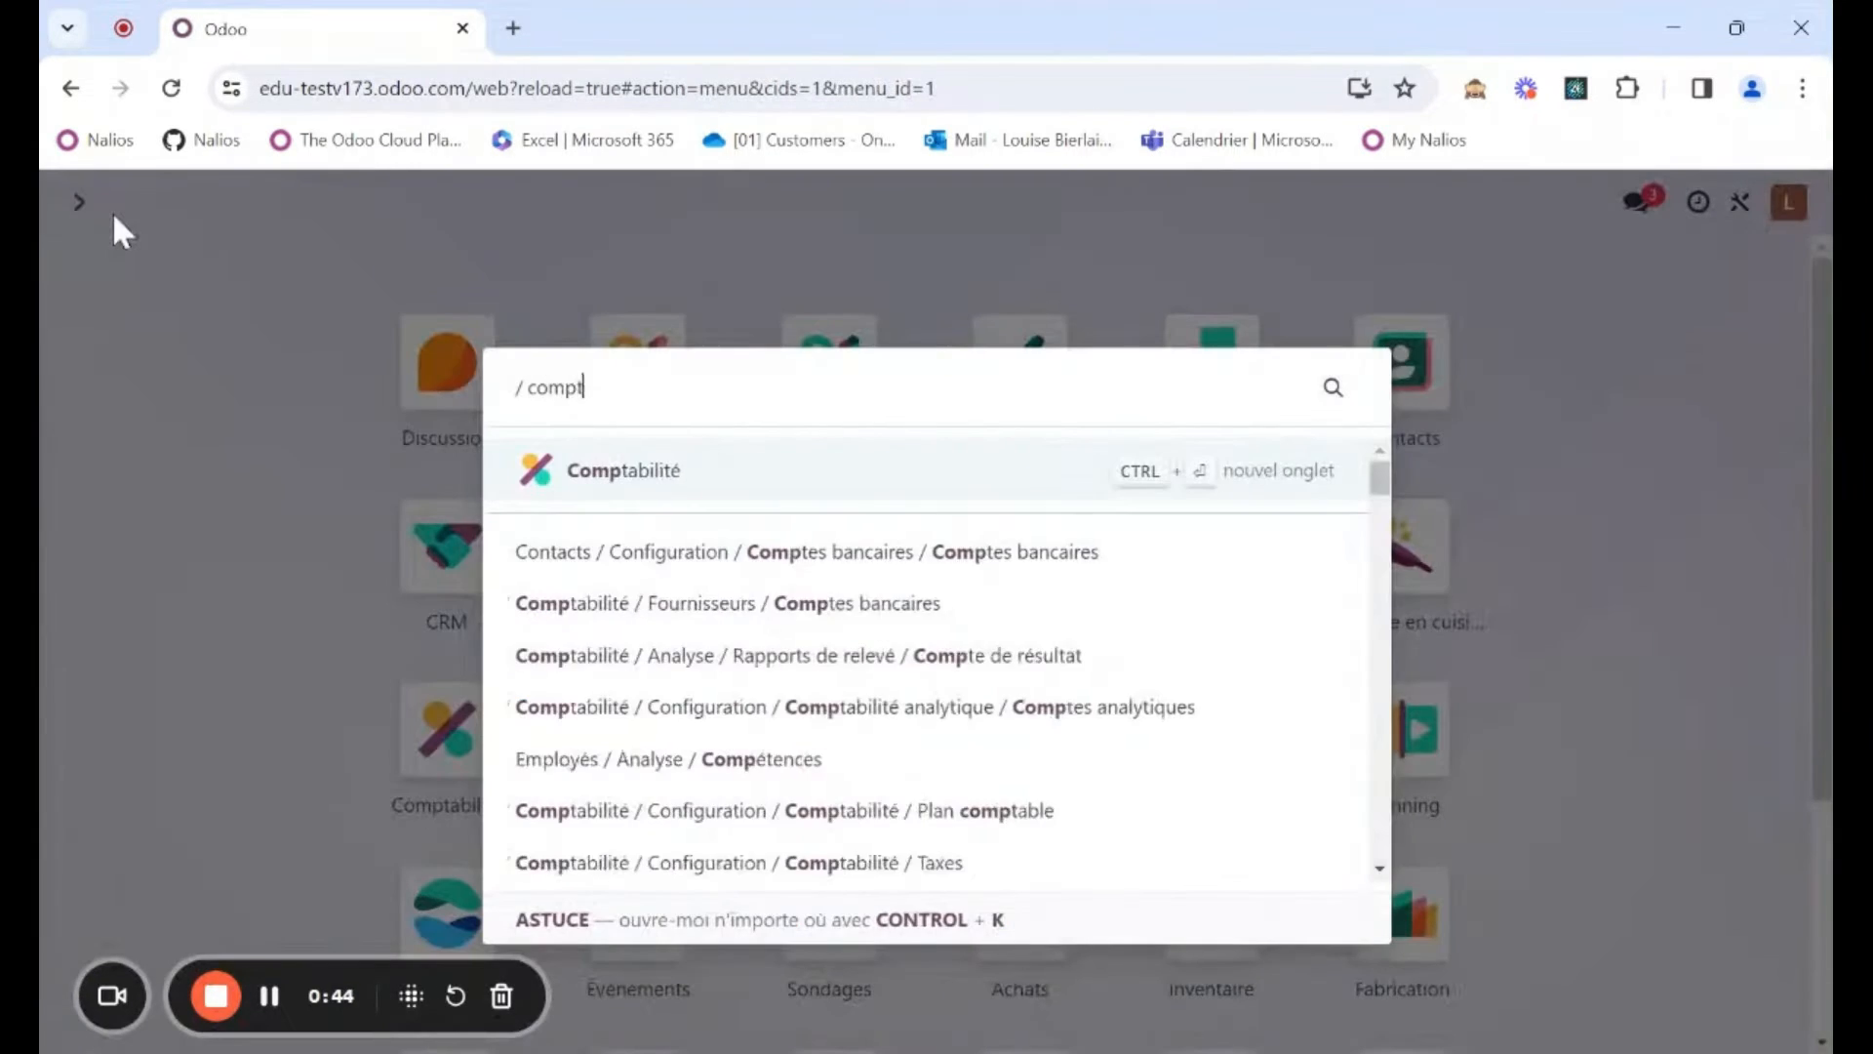
pyautogui.click(649, 480)
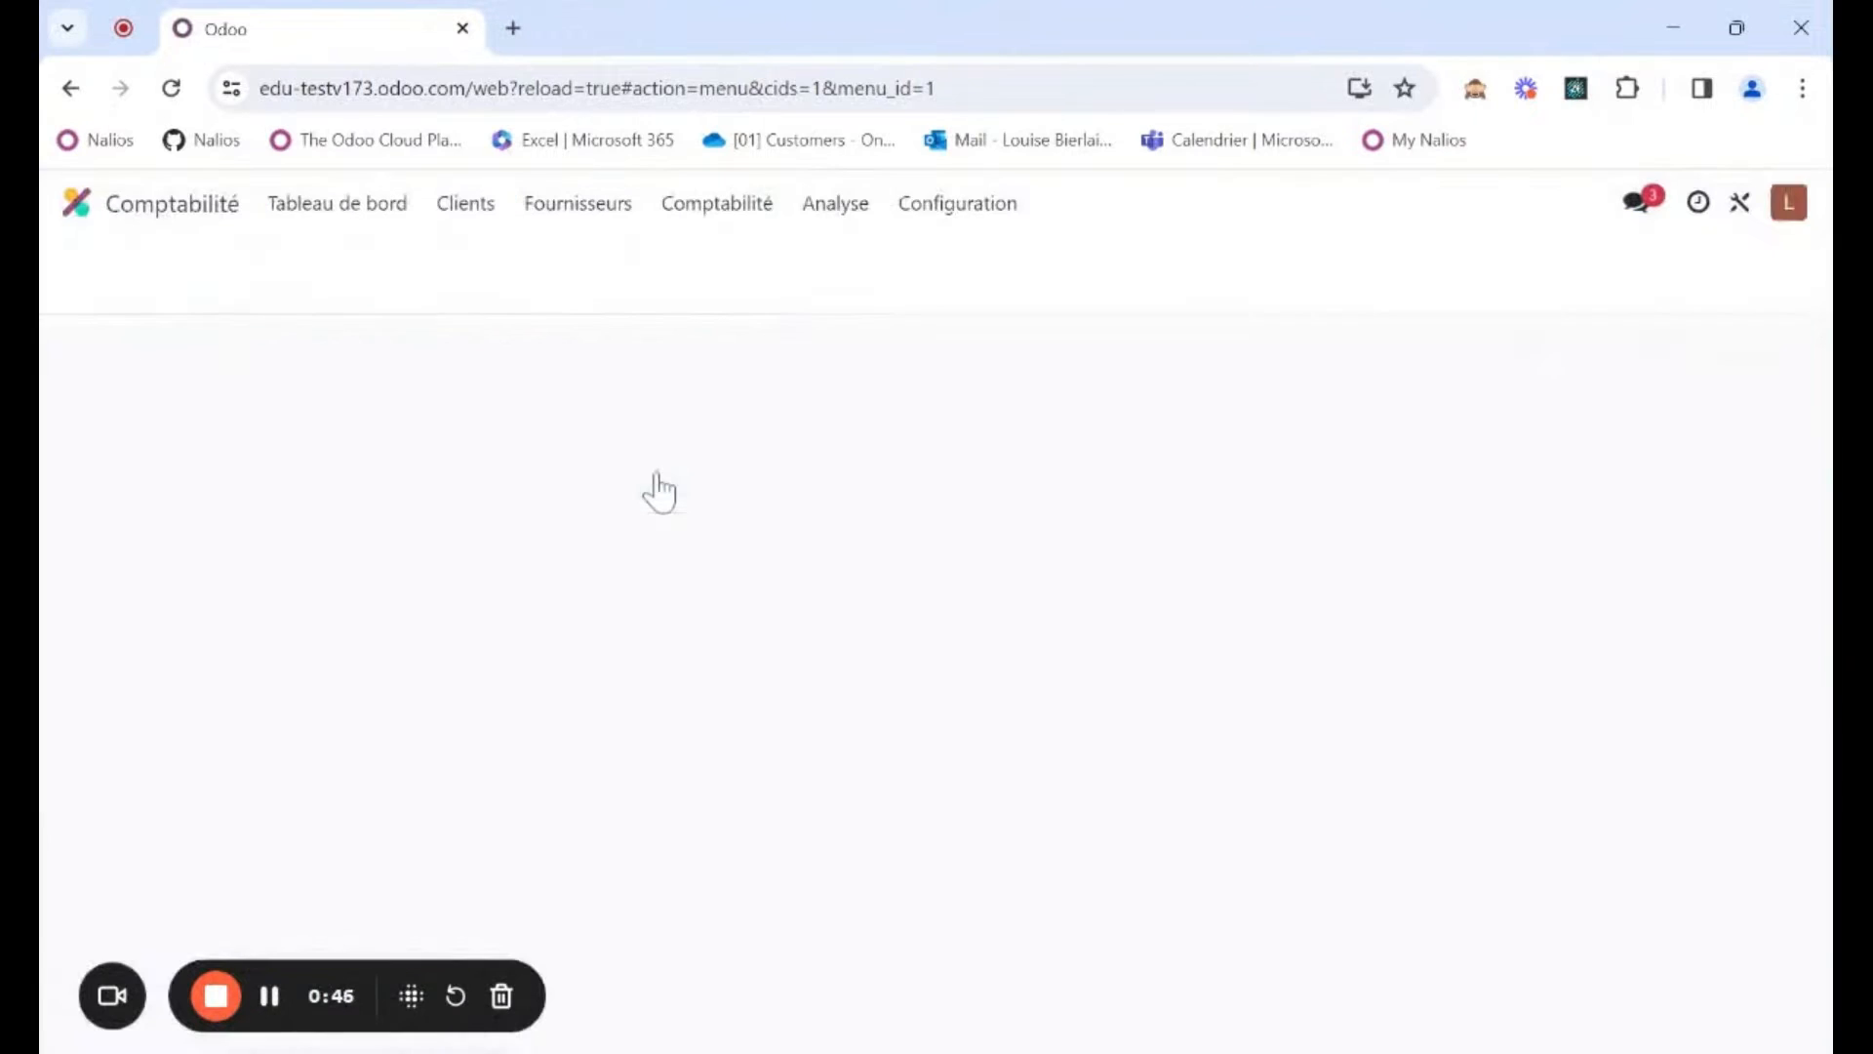
pyautogui.click(941, 207)
pyautogui.click(944, 262)
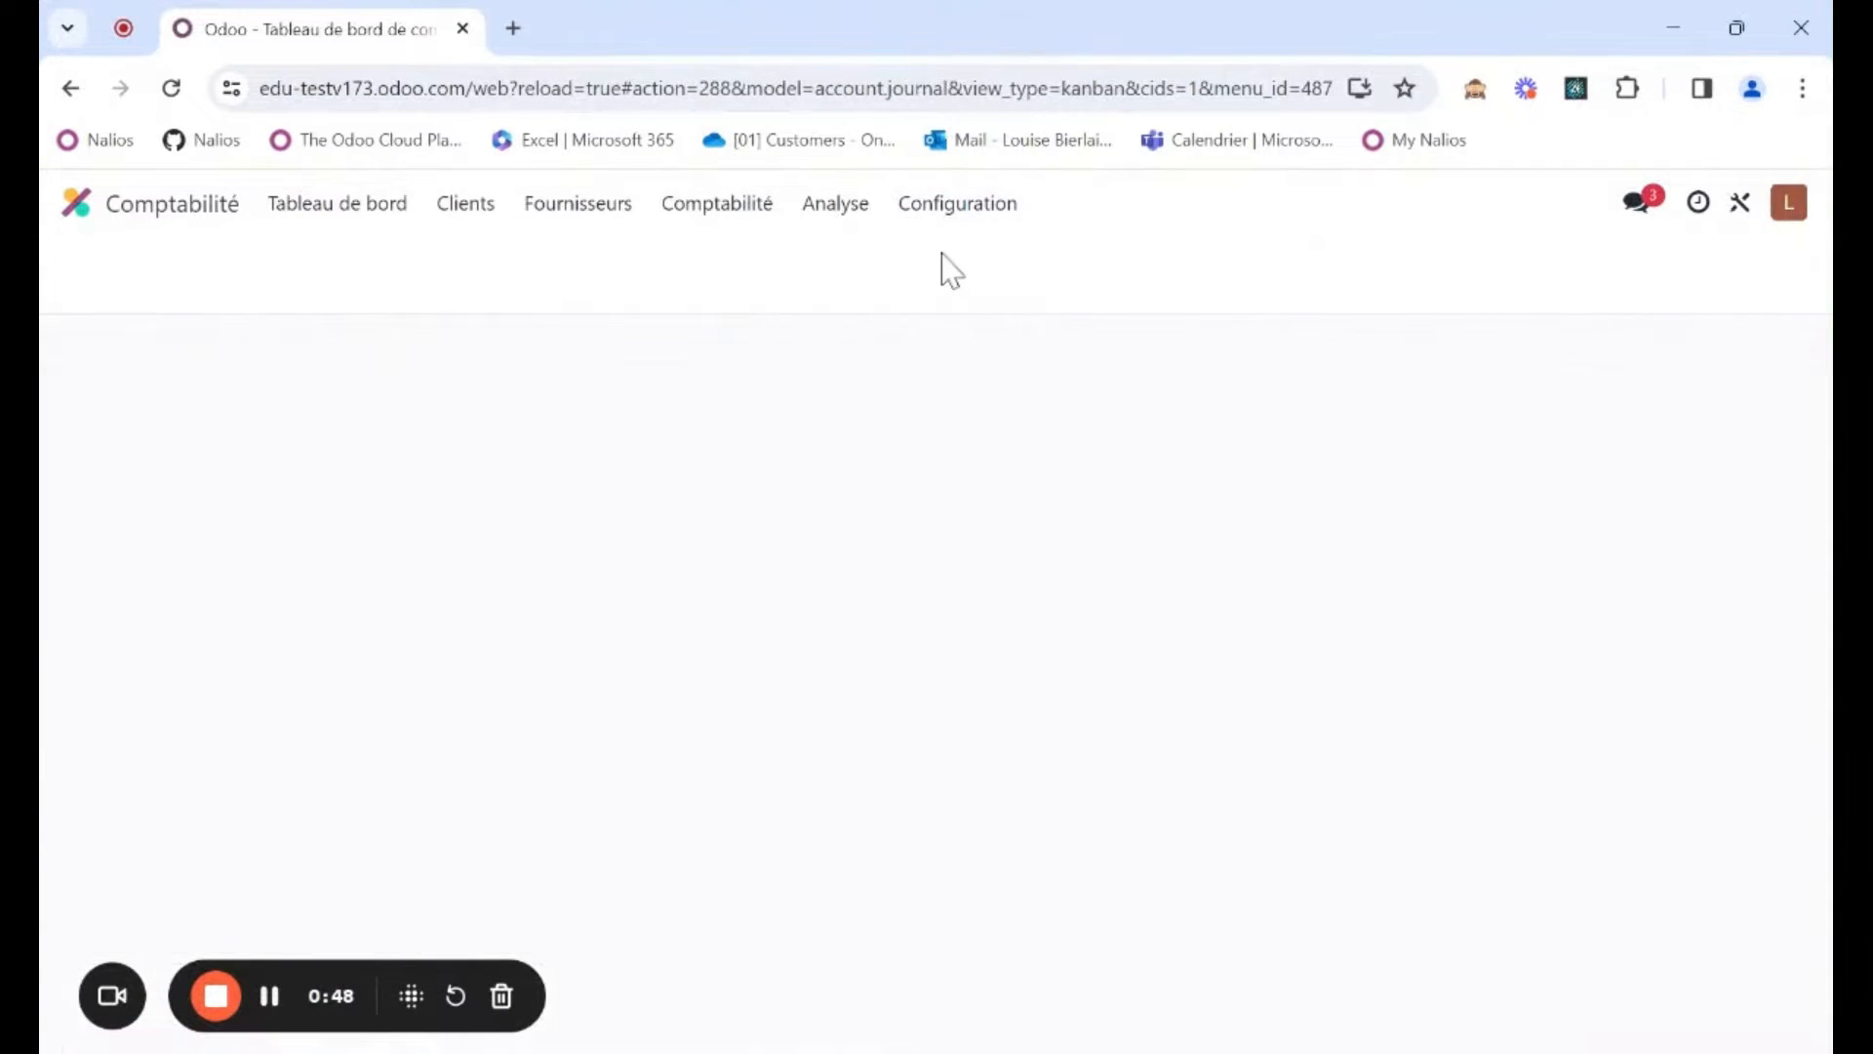
# Search the settings for "comptabilit", verify the Comptabilité analytique option and save the settings
pyautogui.write('compt')
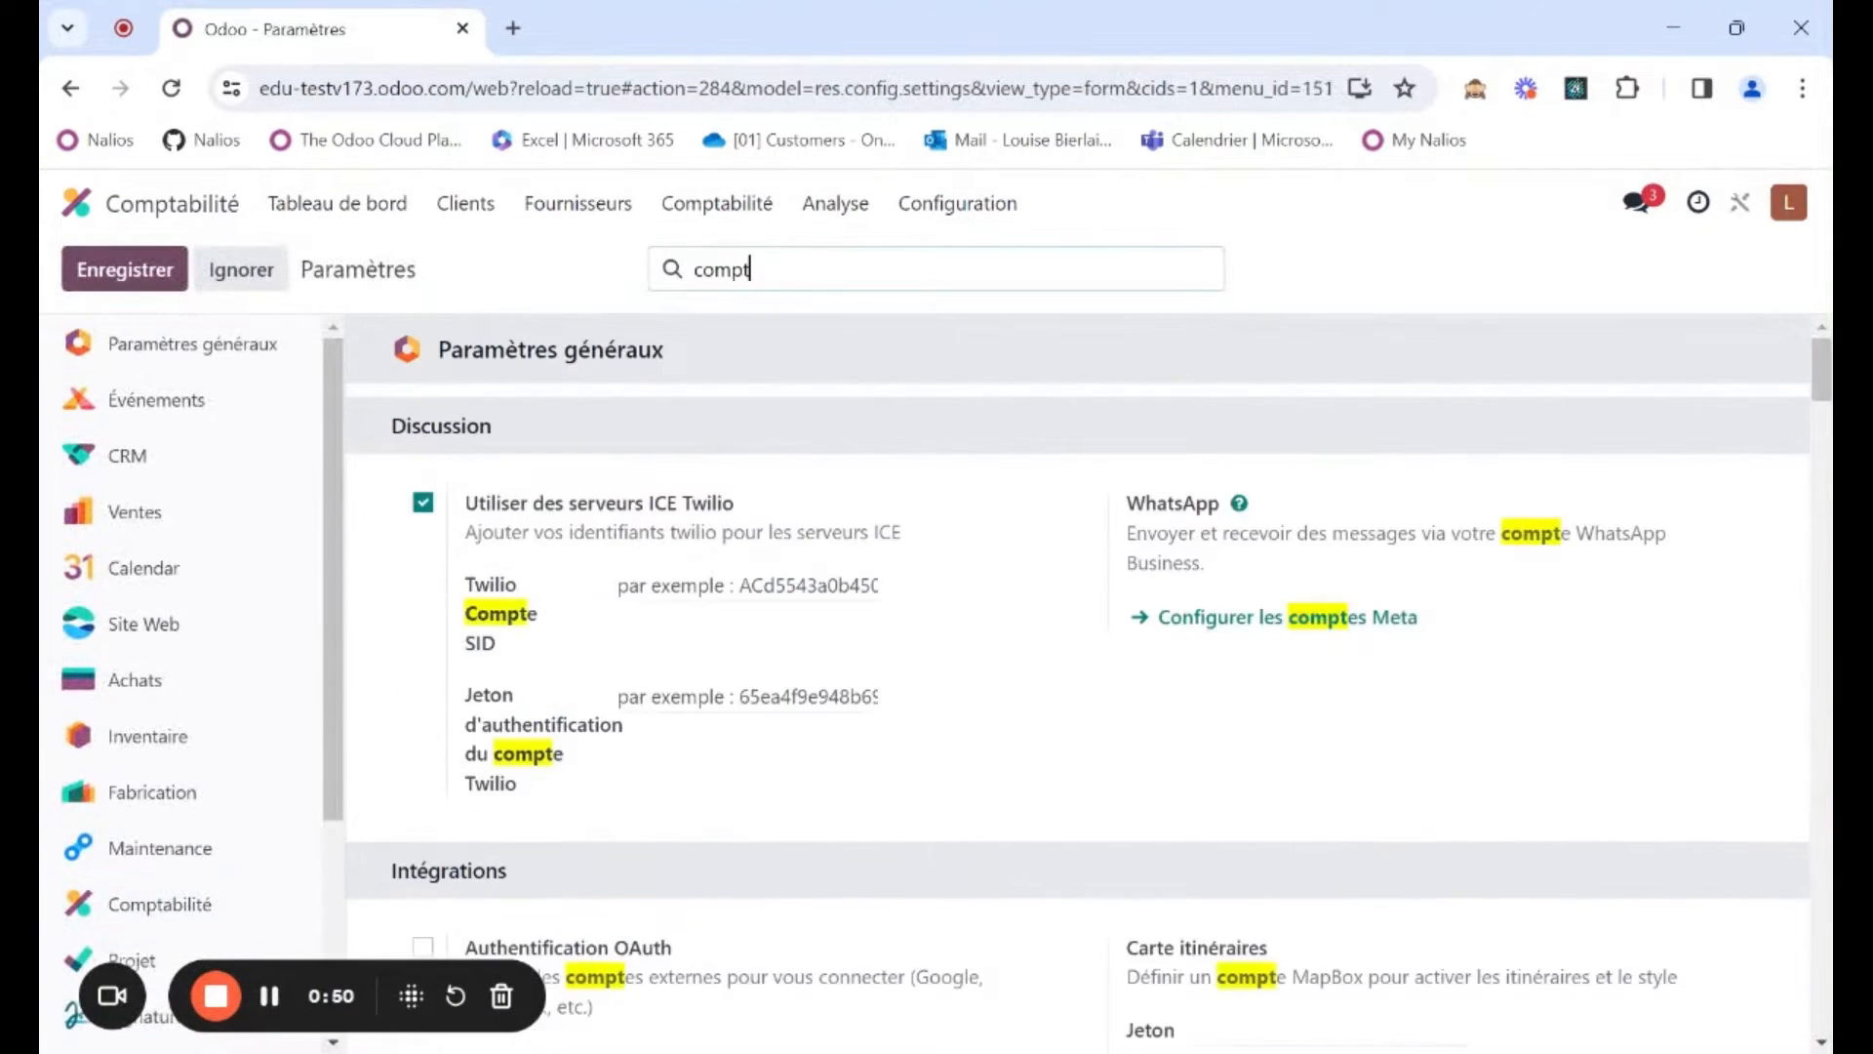
pyautogui.write('abilit')
pyautogui.scroll(-3, 887, 635)
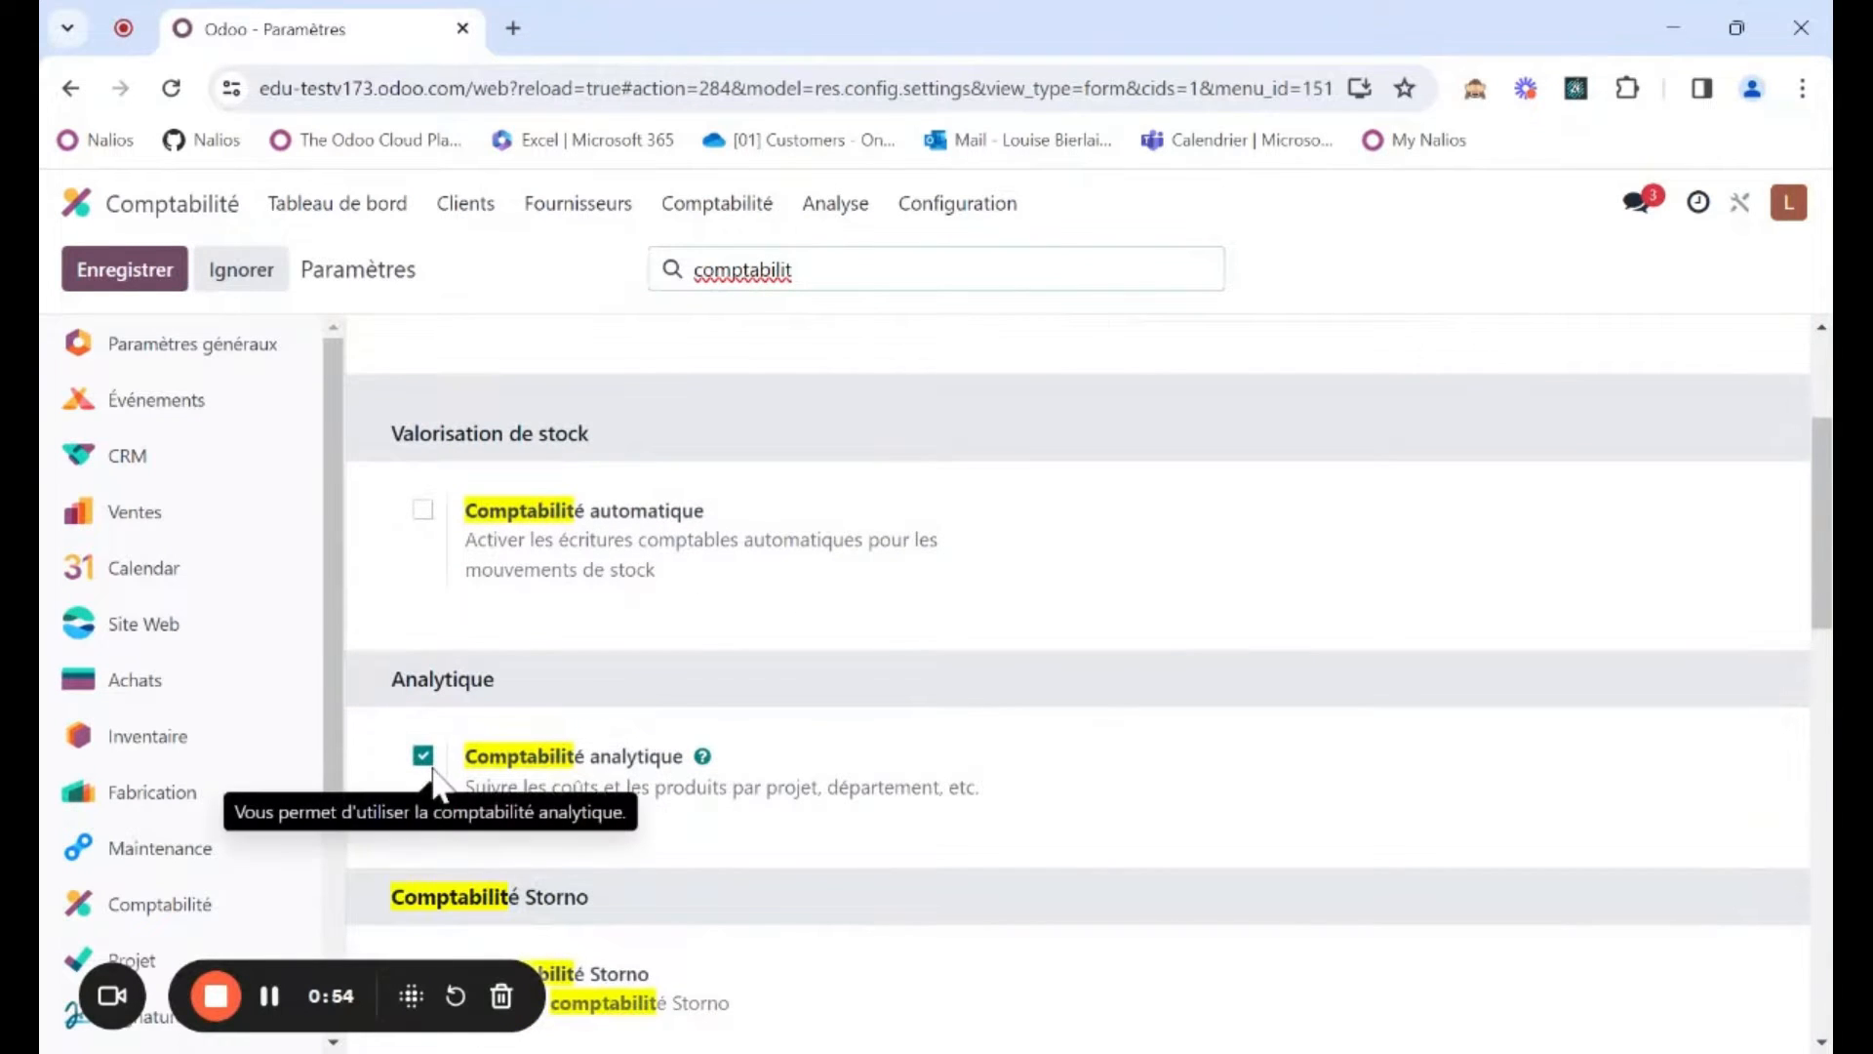
pyautogui.click(136, 275)
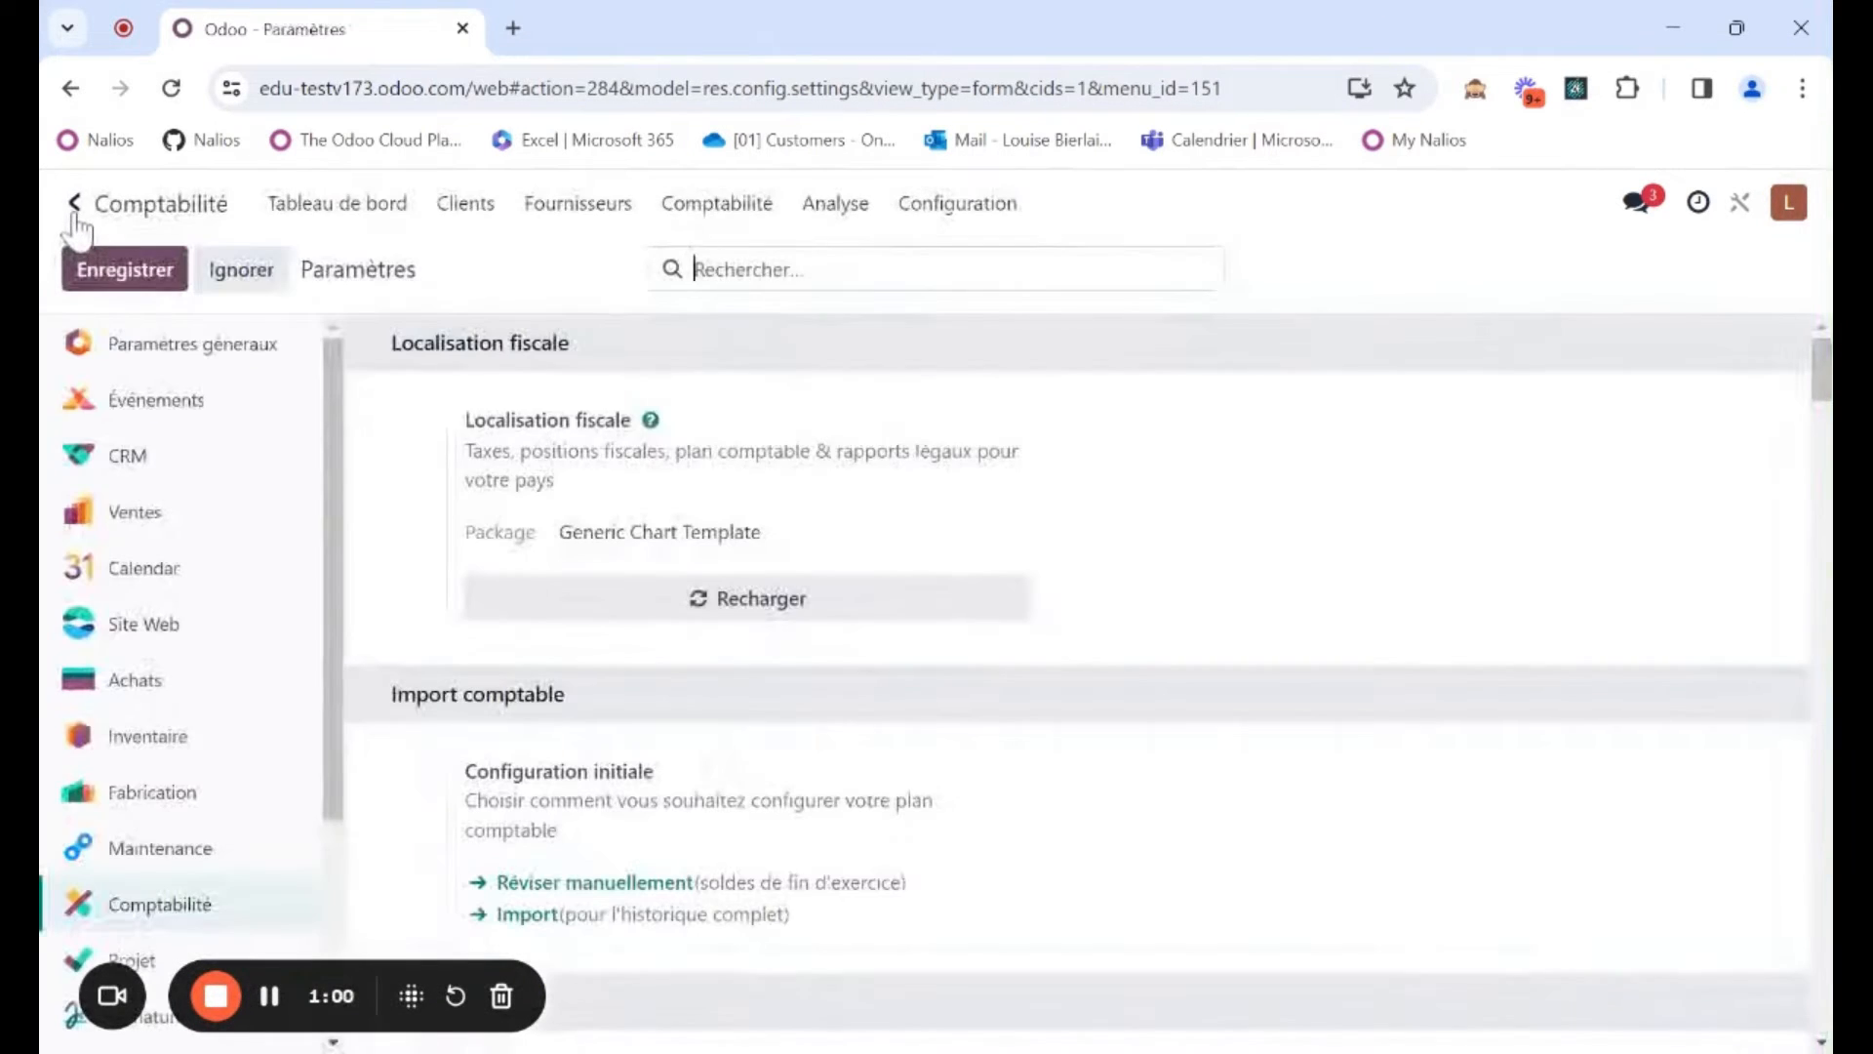
# Return to the app overview, switch to the Employés app and open the first employee's record
pyautogui.click(75, 207)
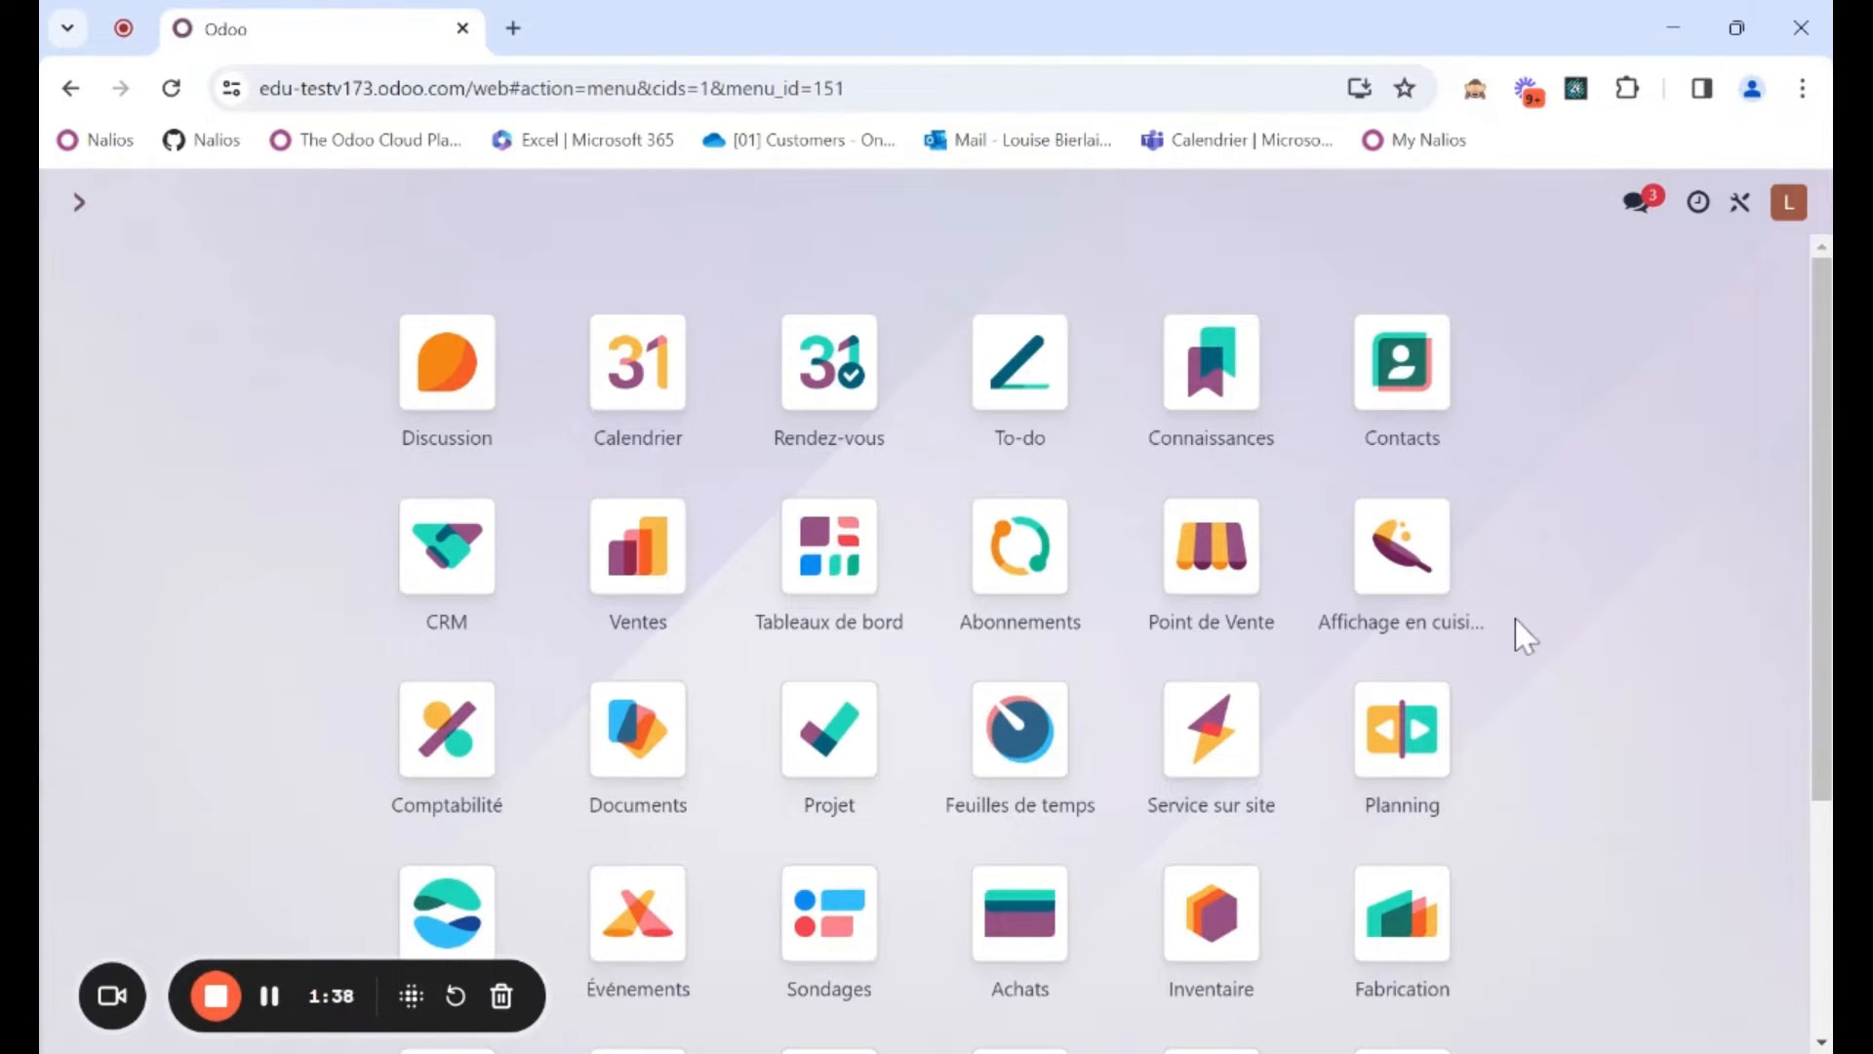
pyautogui.scroll(-1, 1571, 763)
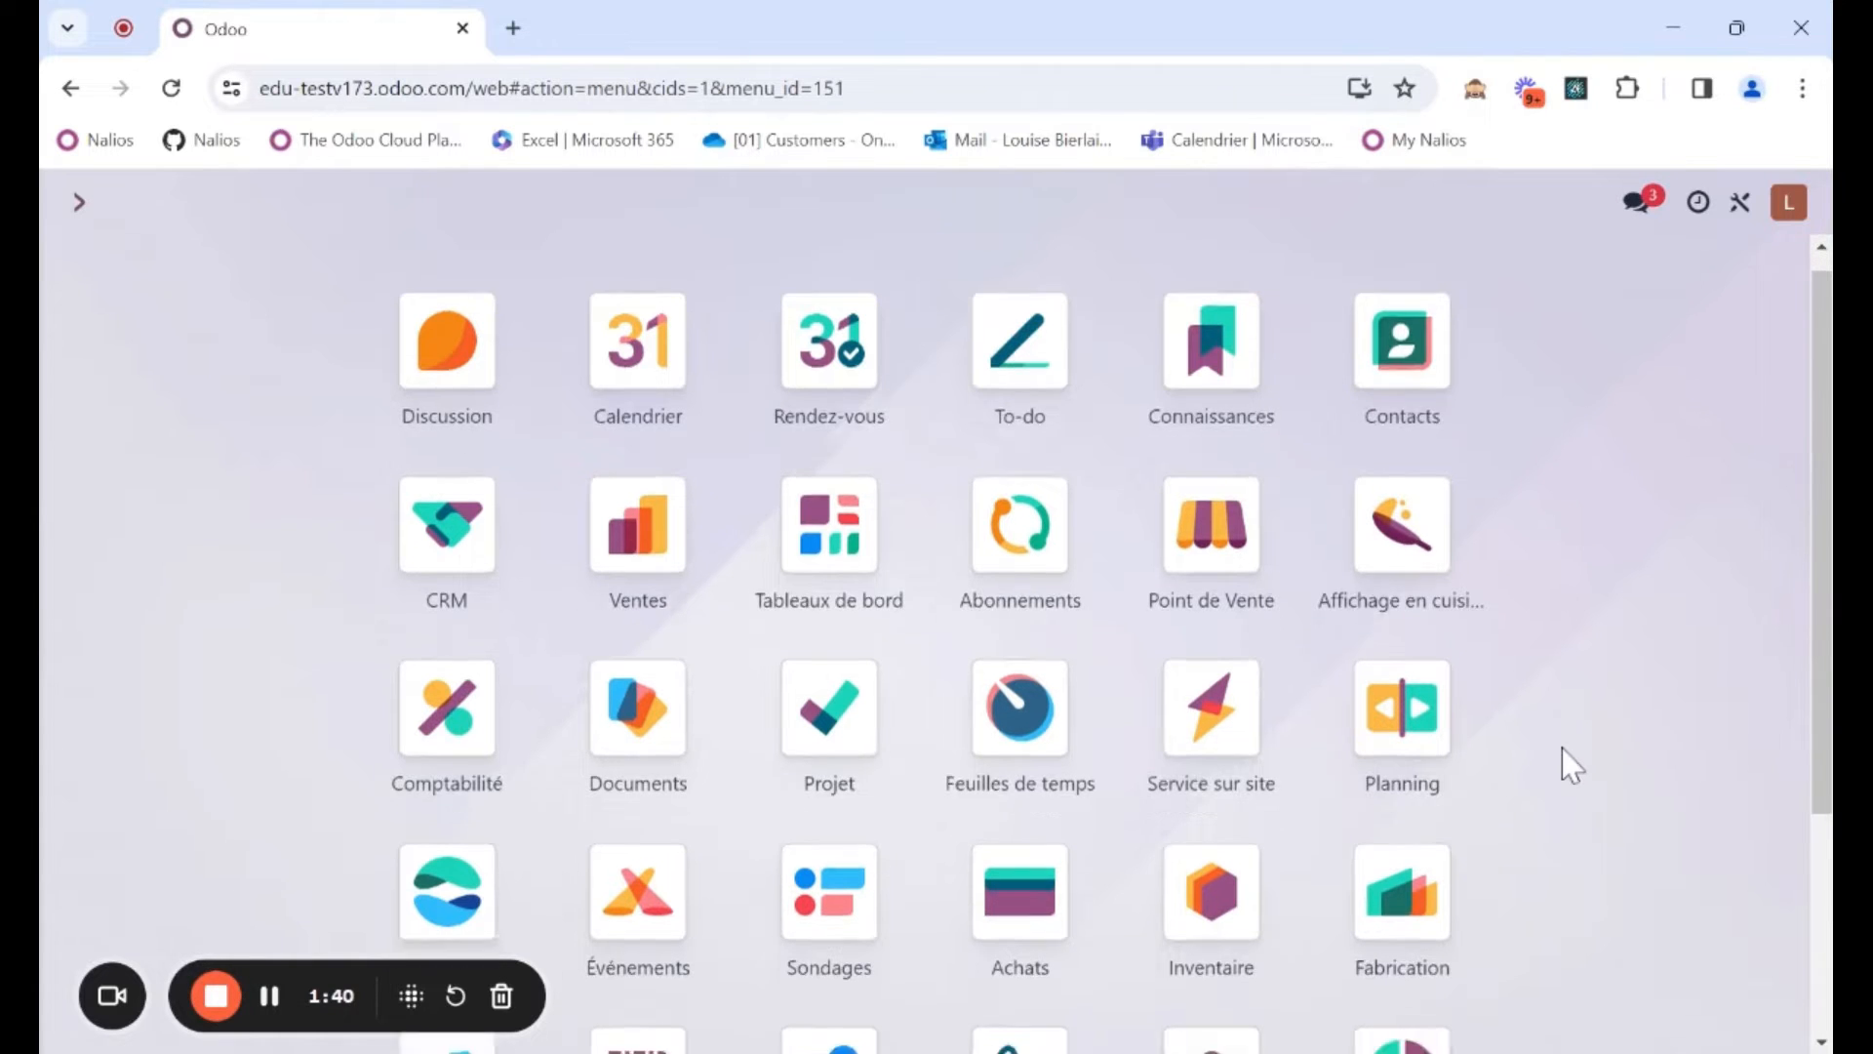
pyautogui.scroll(-3, 1570, 764)
pyautogui.click(1212, 863)
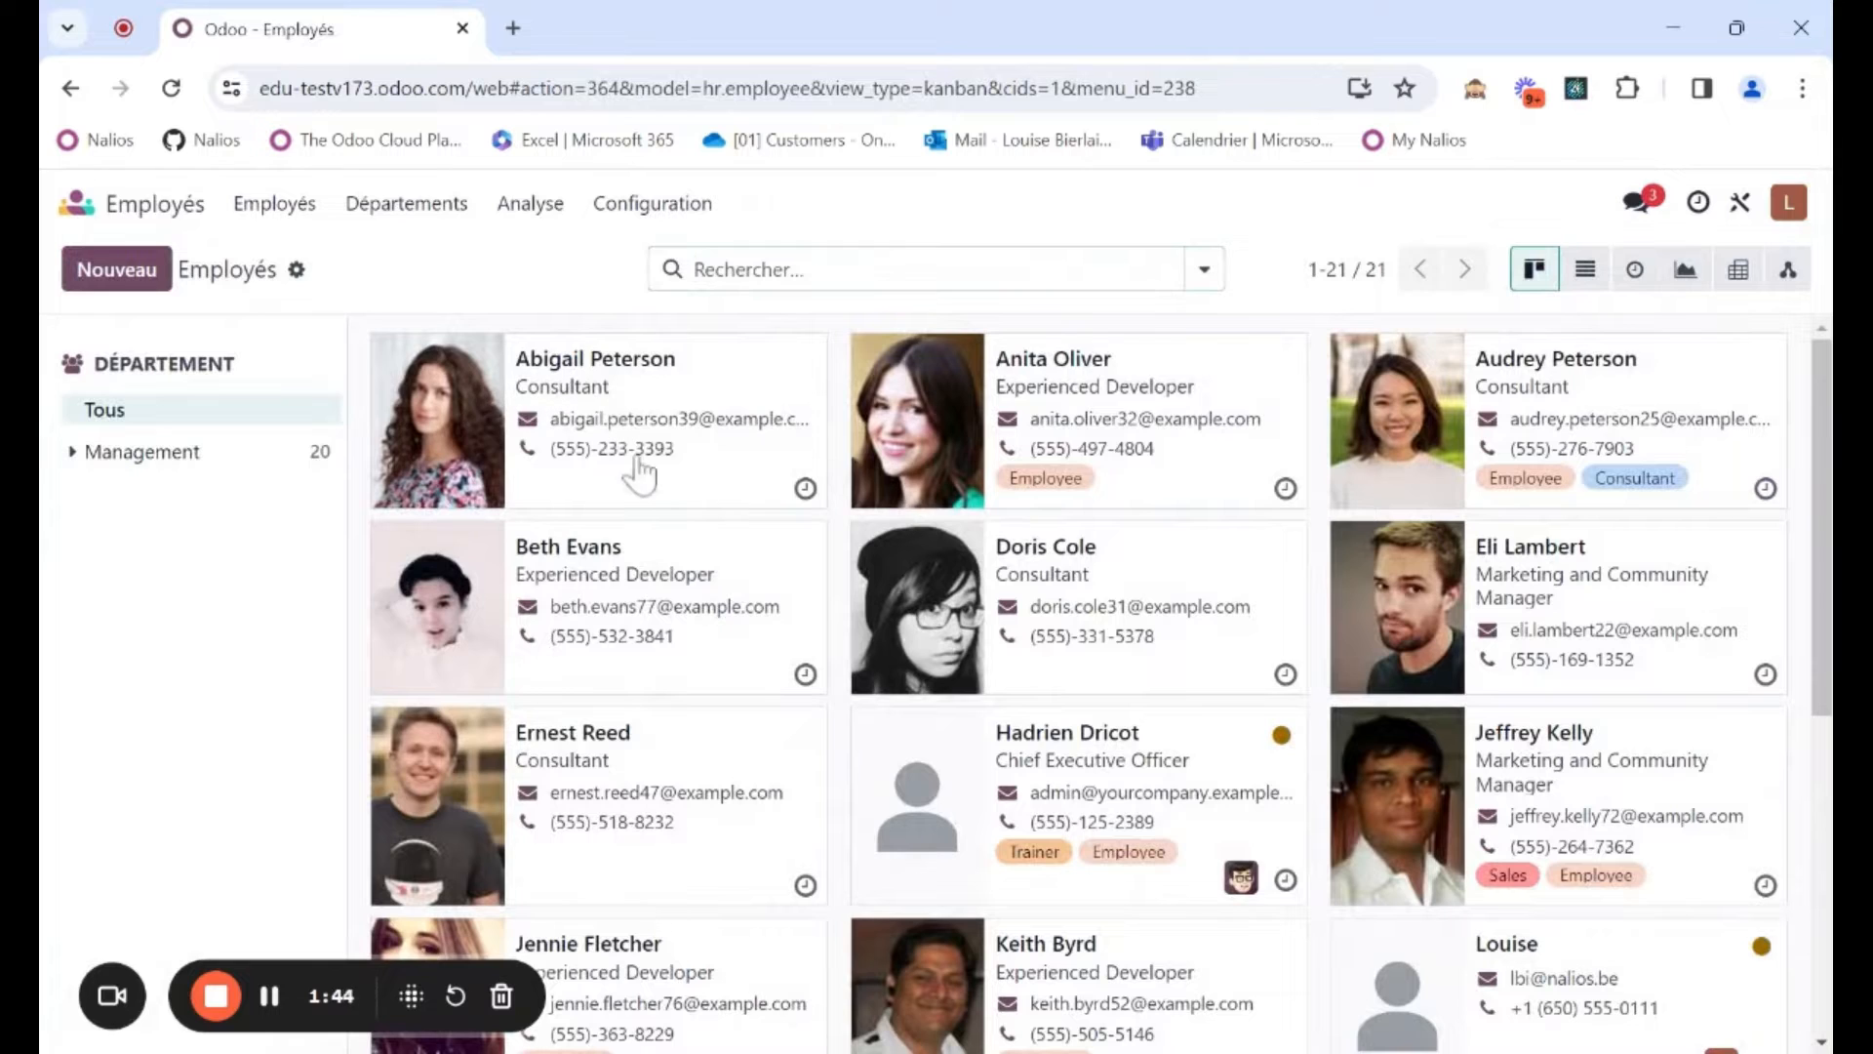
pyautogui.click(648, 502)
# Examine the employee's hourly cost in the HR settings of the record
pyautogui.scroll(-1, 765, 510)
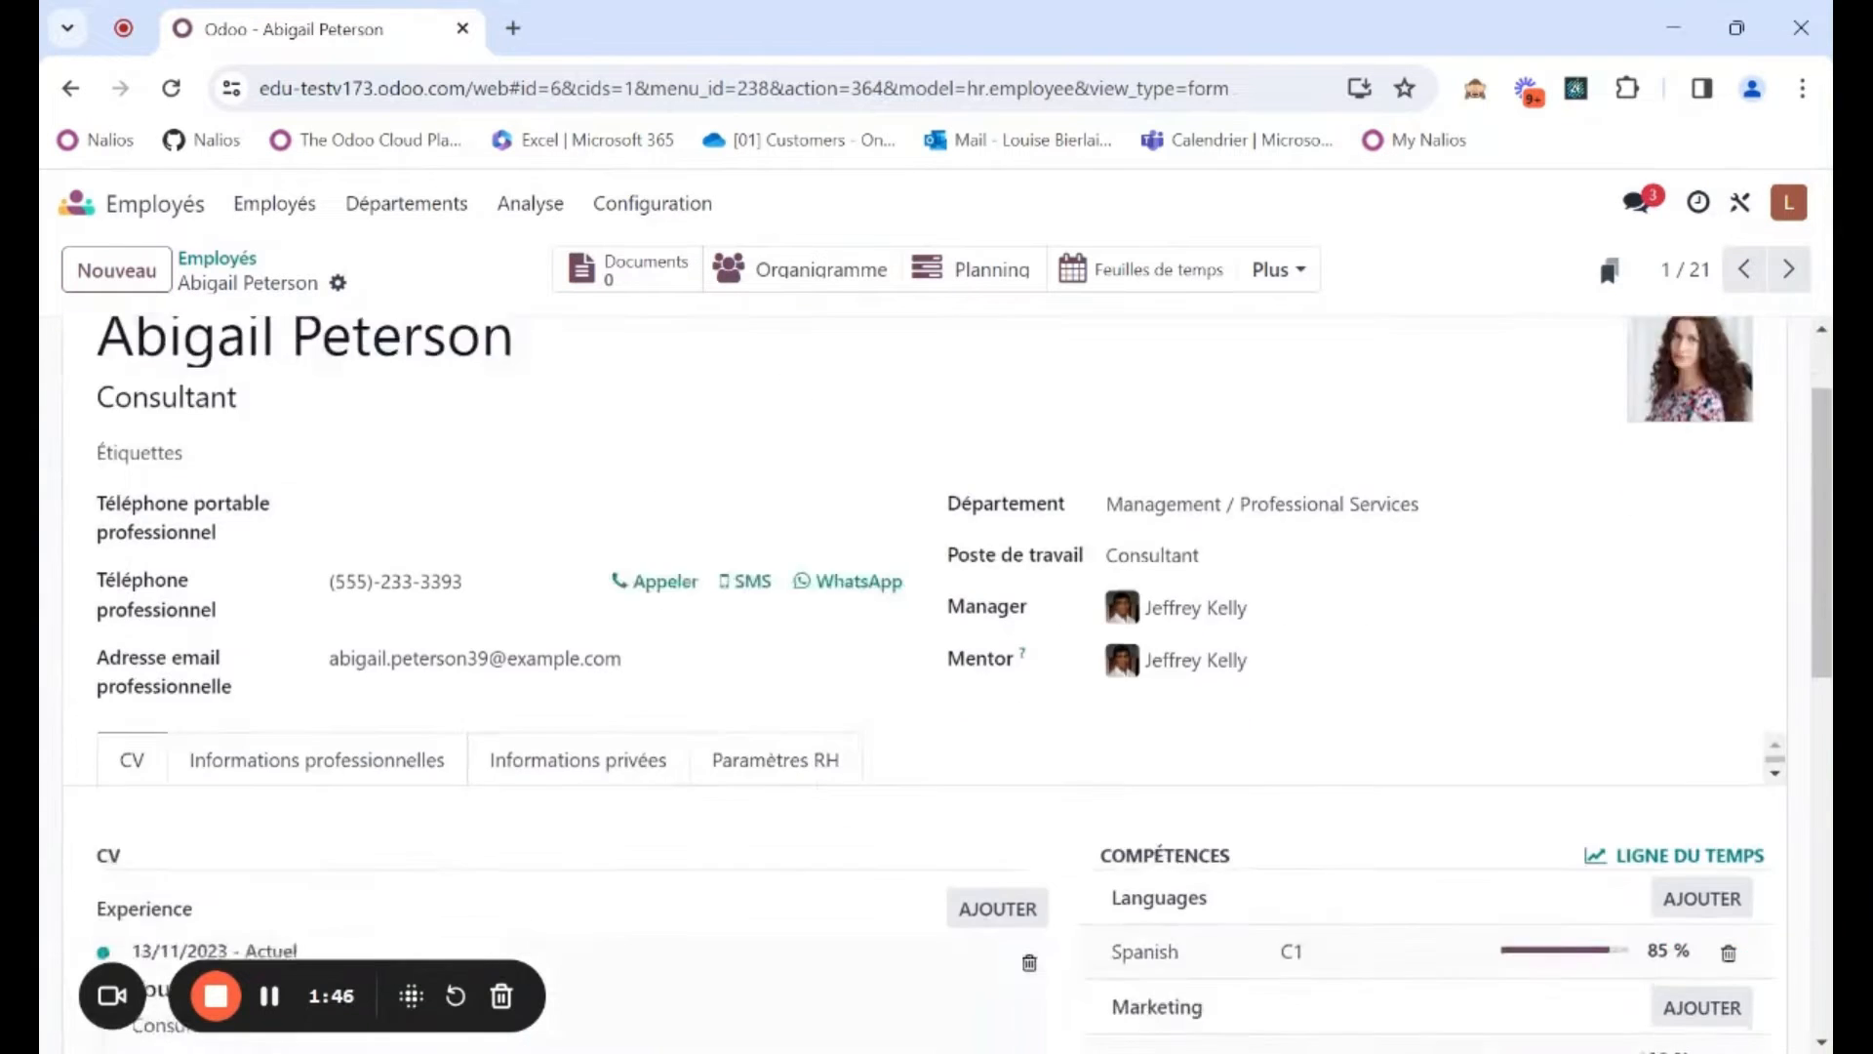
pyautogui.scroll(-2, 781, 615)
pyautogui.click(777, 605)
pyautogui.scroll(-3, 644, 727)
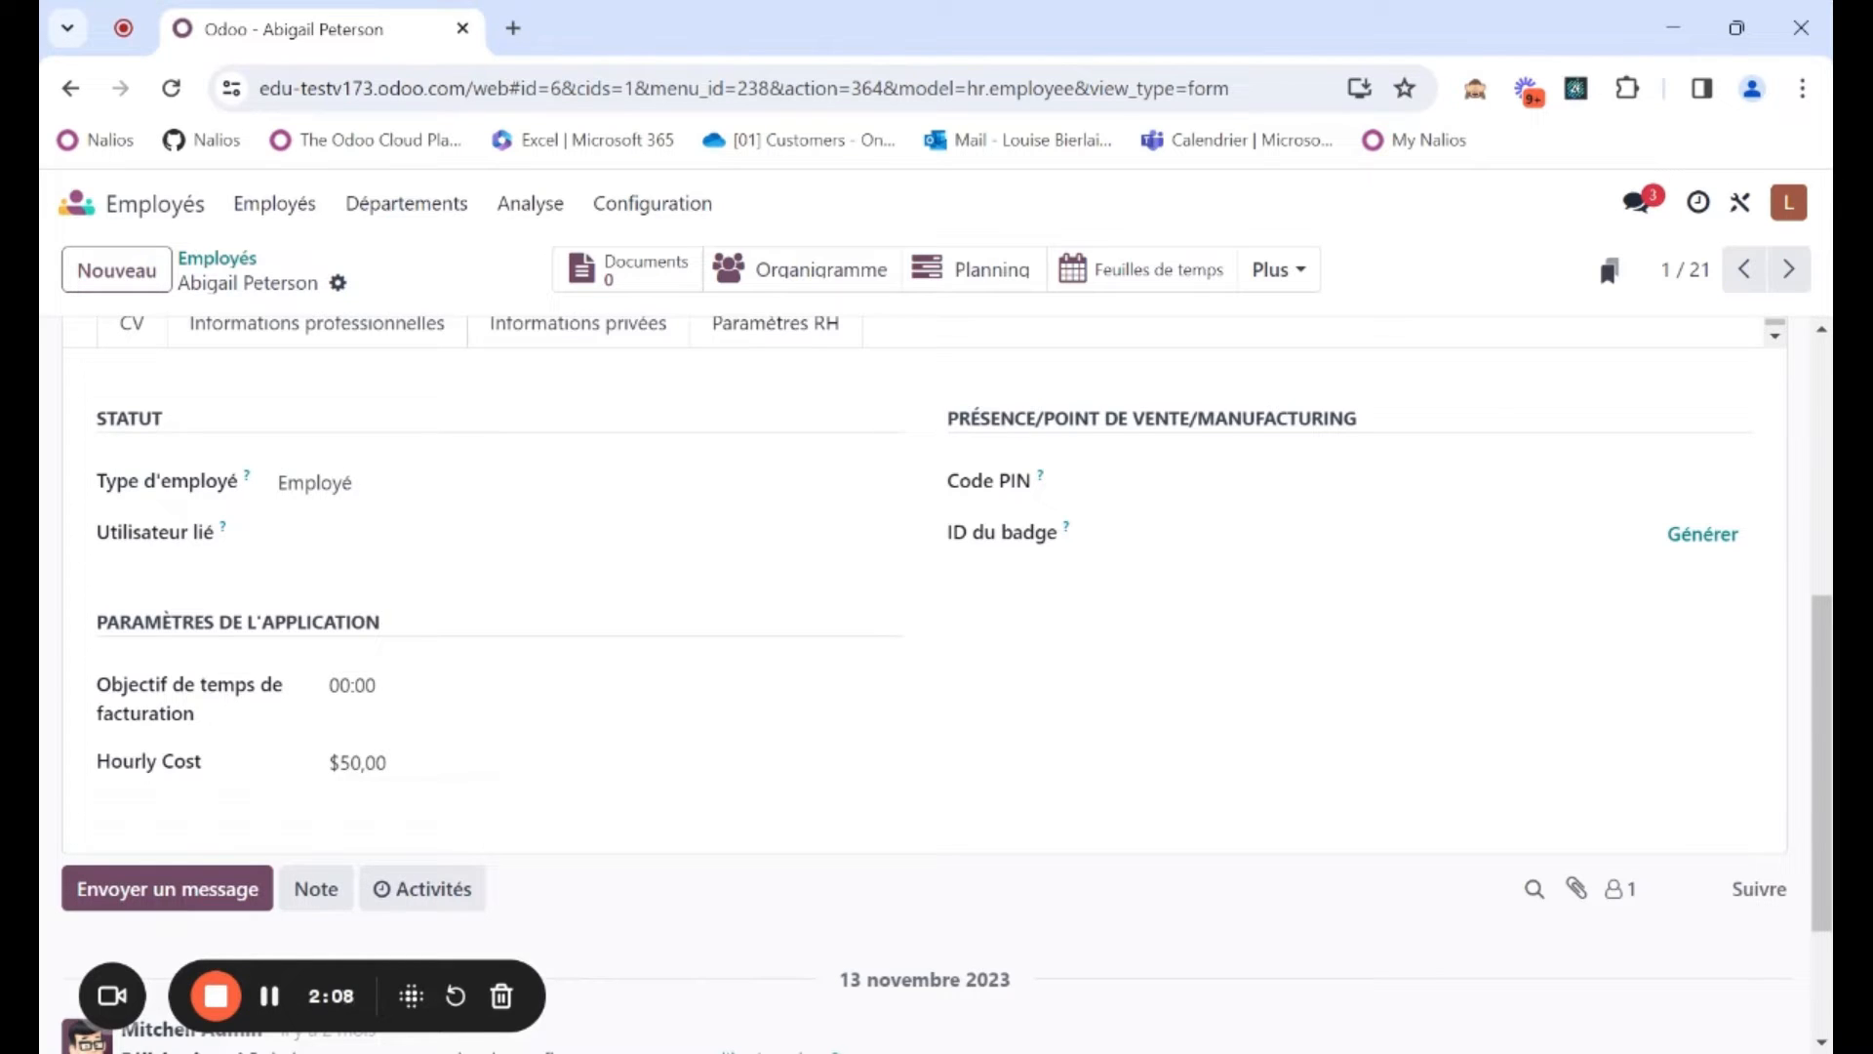
pyautogui.doubleClick(376, 763)
pyautogui.click(395, 763)
pyautogui.scroll(3, 688, 753)
pyautogui.scroll(3, 688, 753)
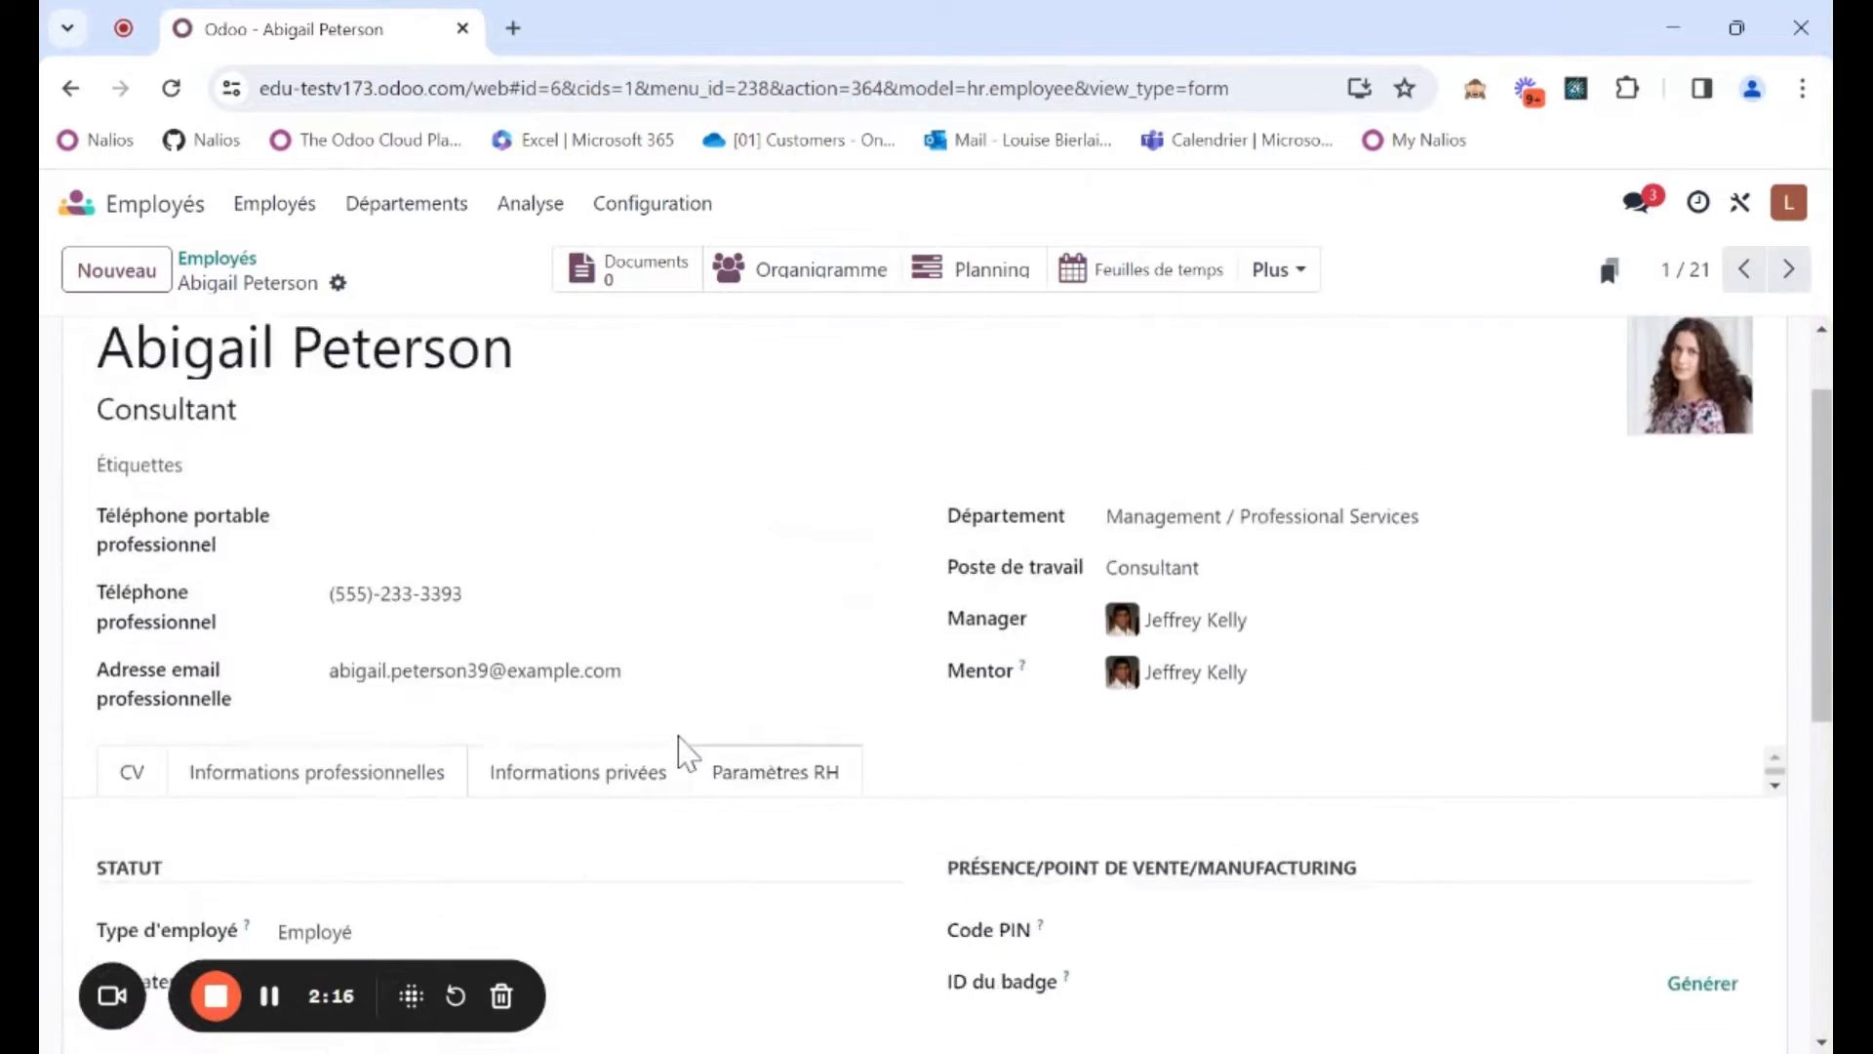
# Find the Ventes product list by searching the apps for "pro" and search it for "imprimante"
pyautogui.click(101, 212)
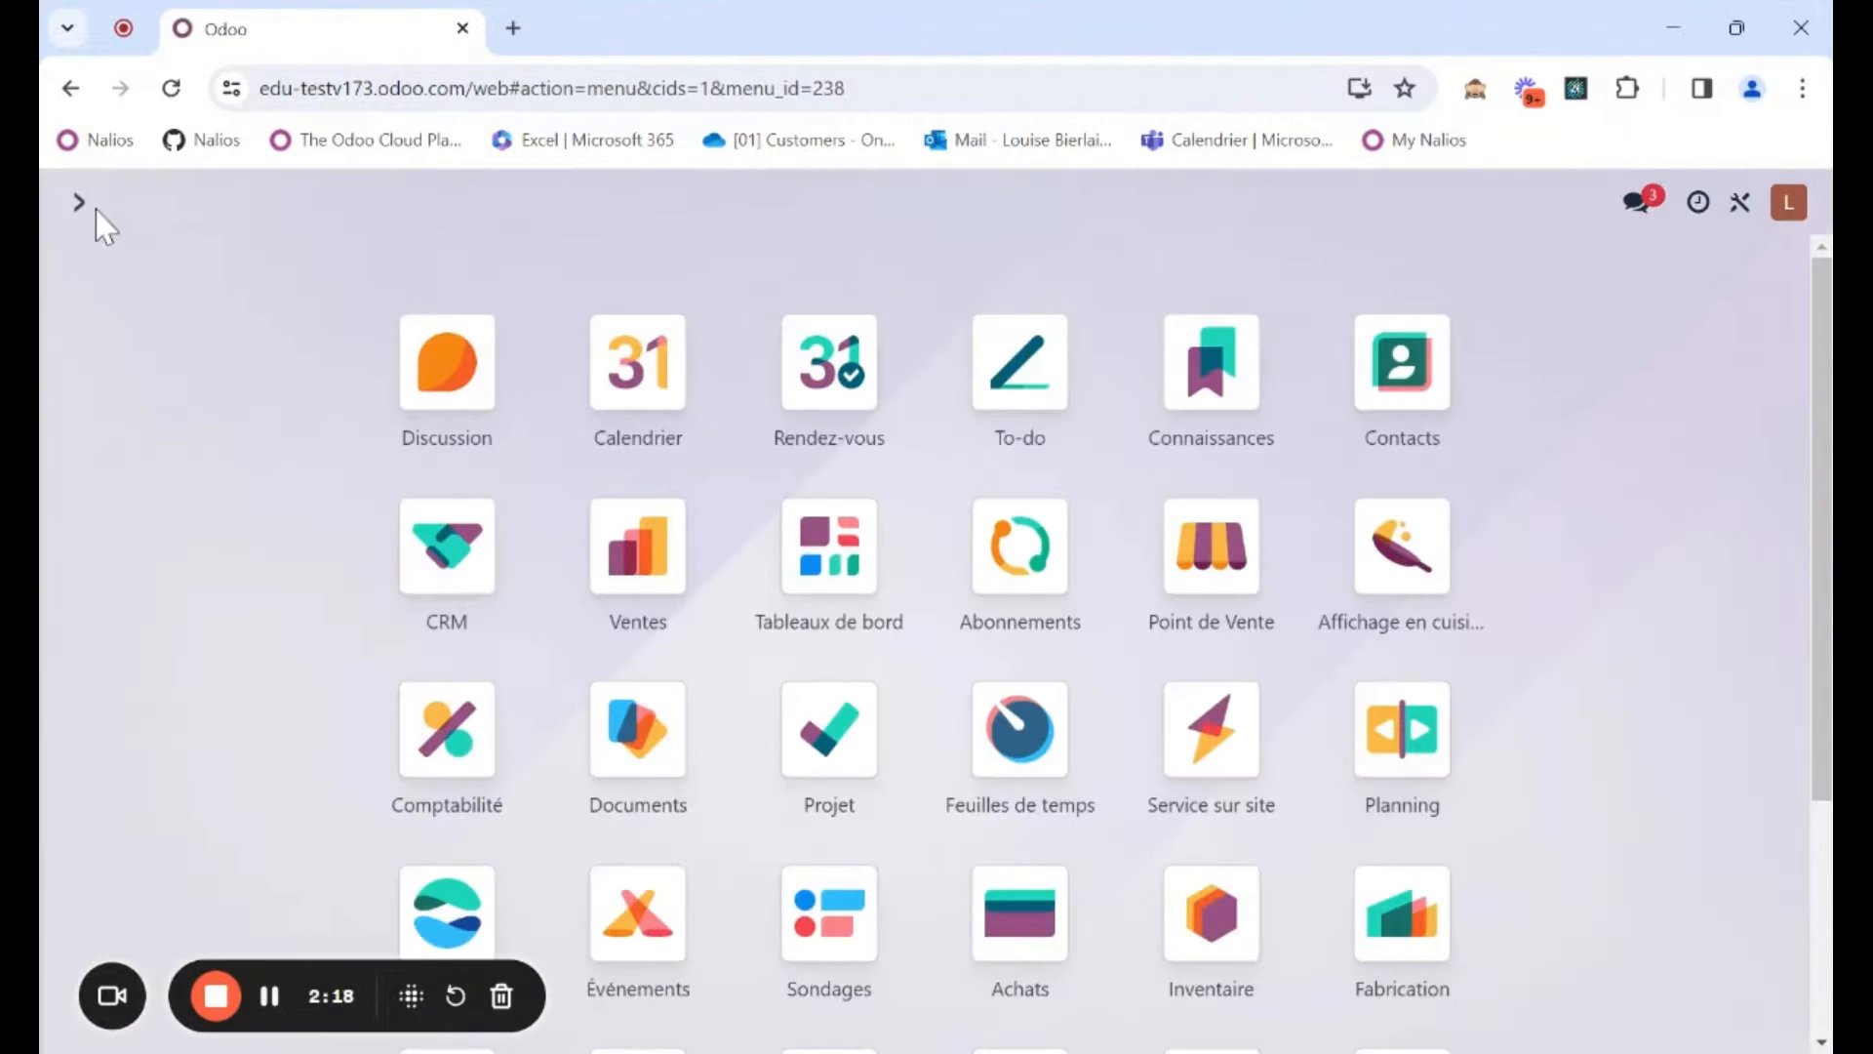
pyautogui.write('pro')
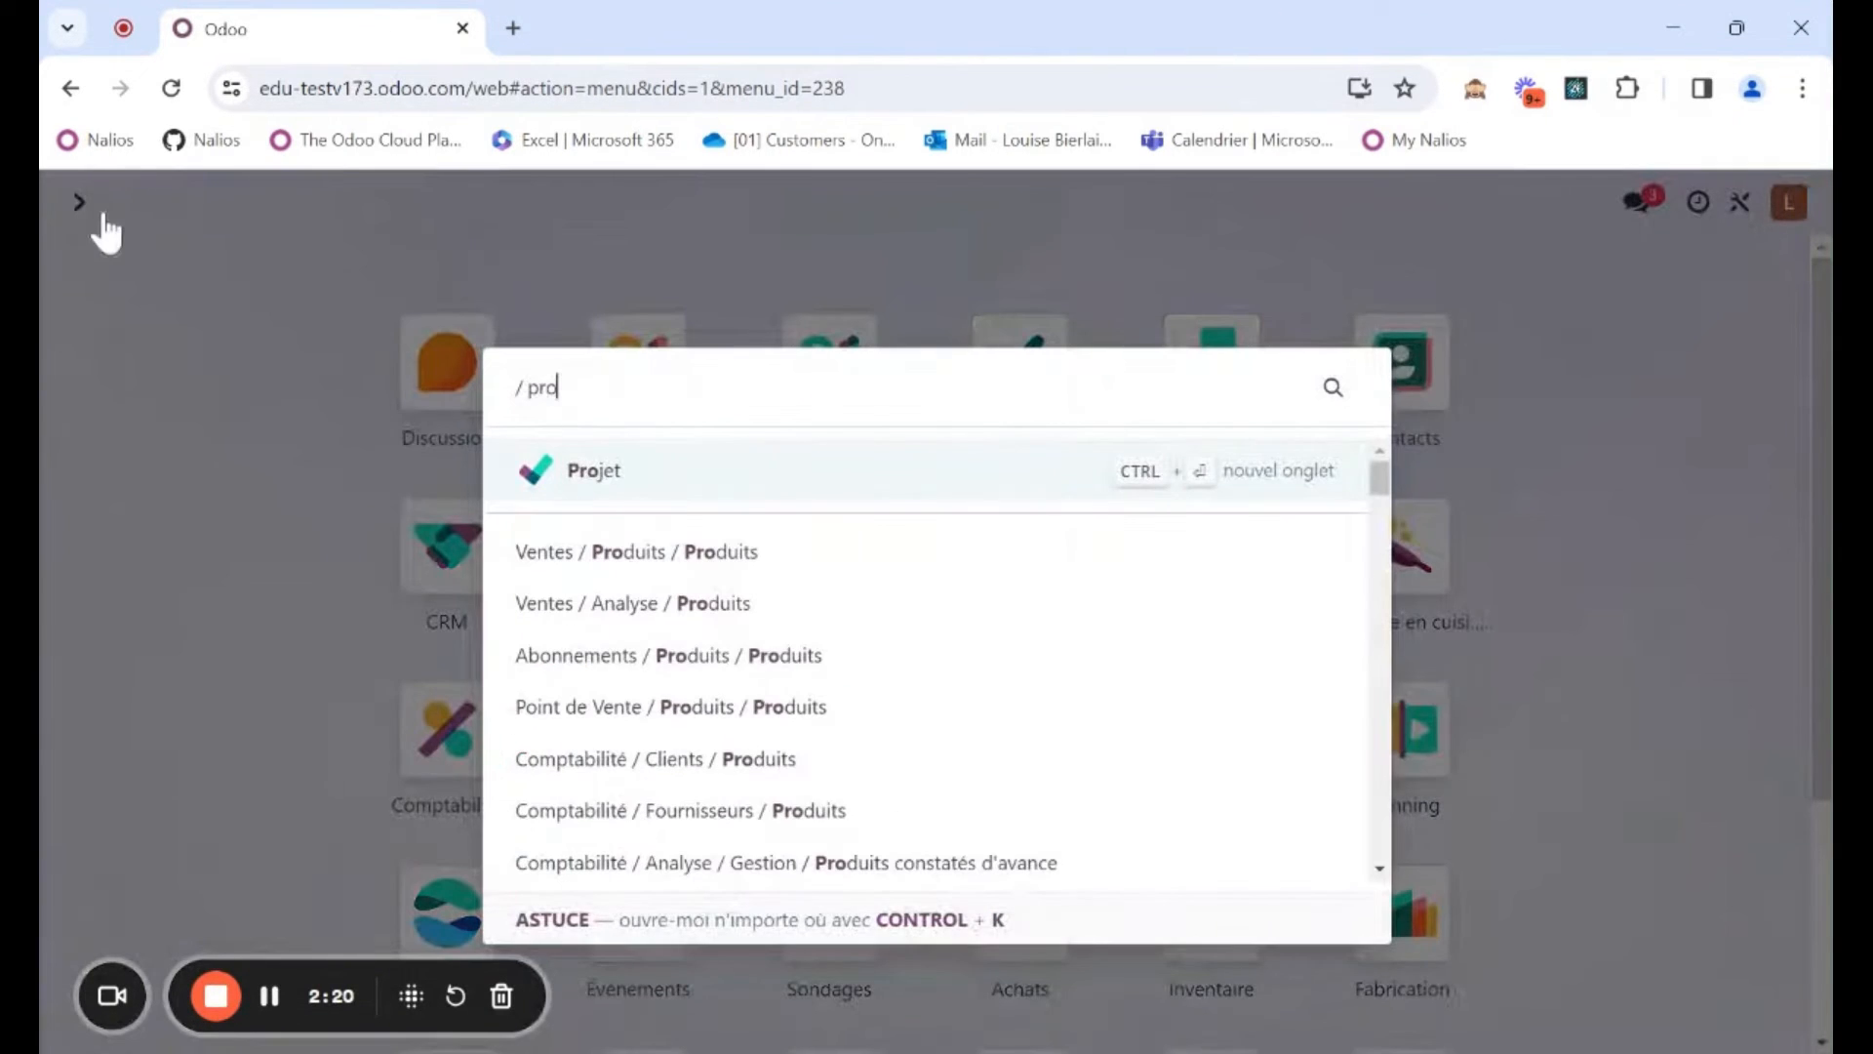
pyautogui.click(669, 546)
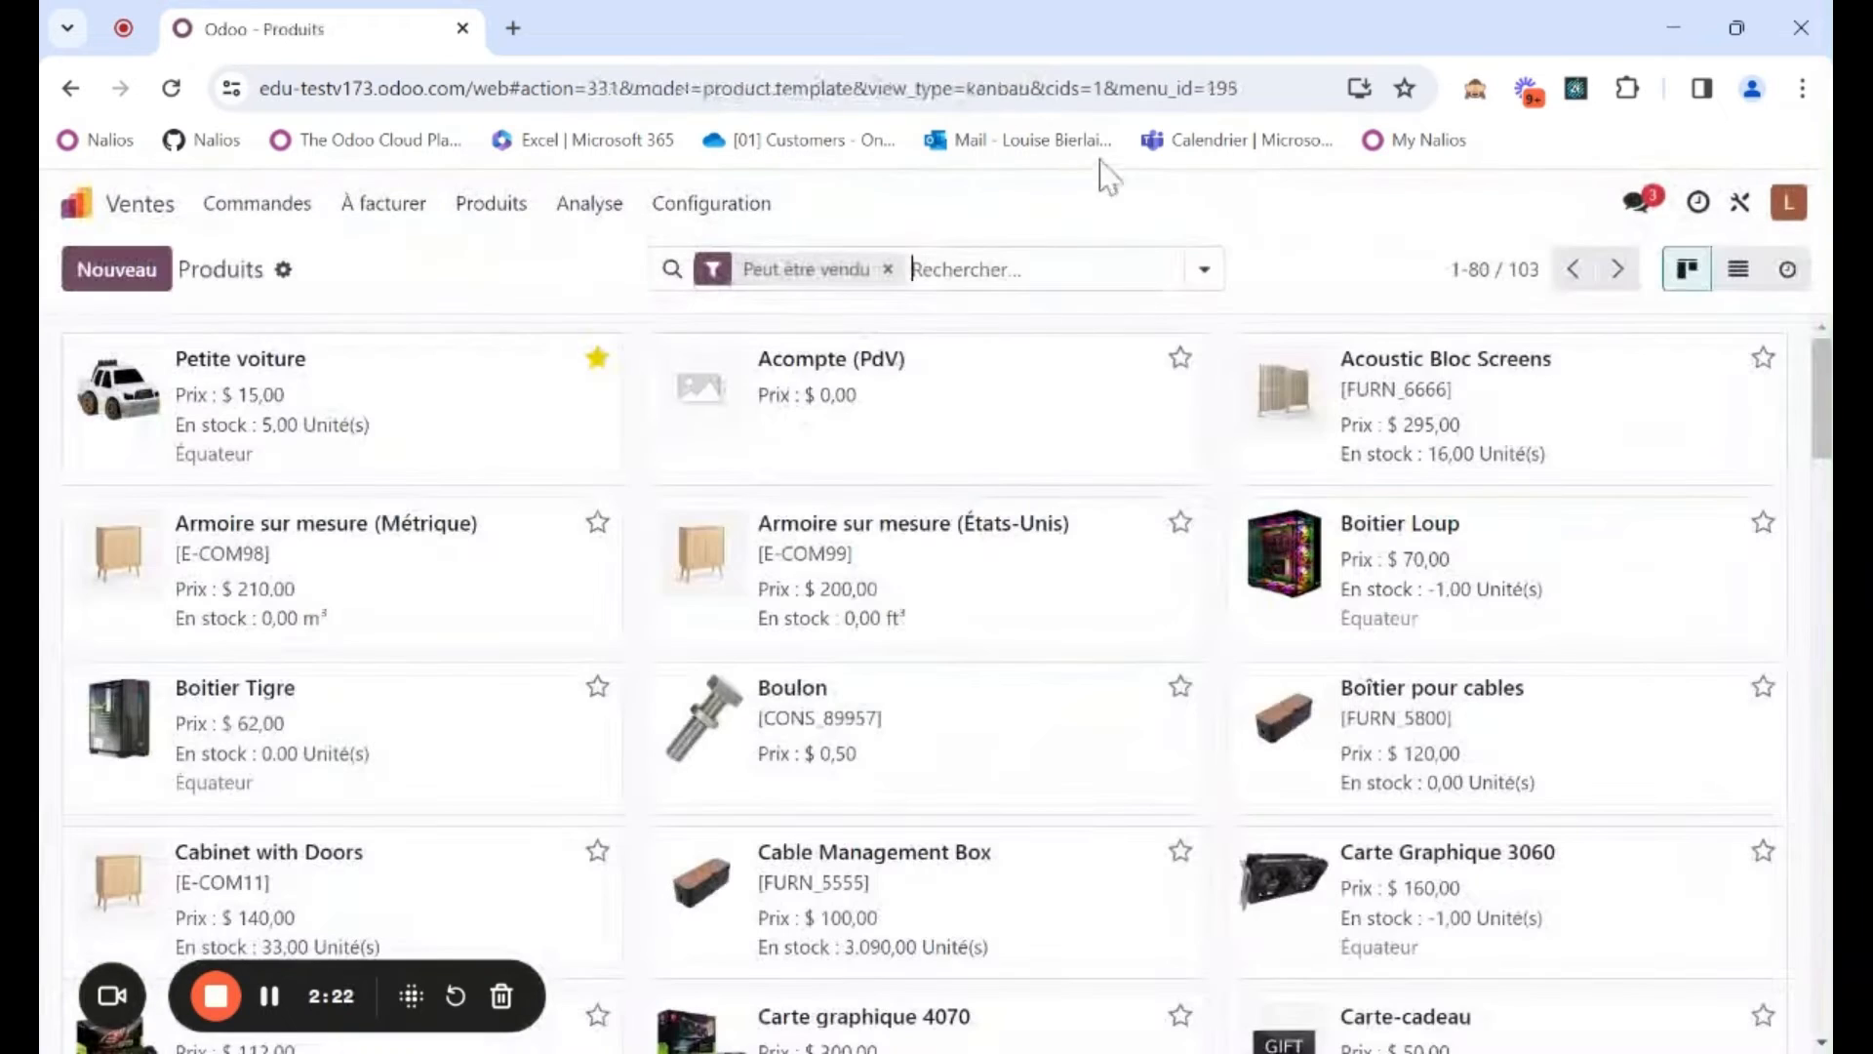
pyautogui.write('impri')
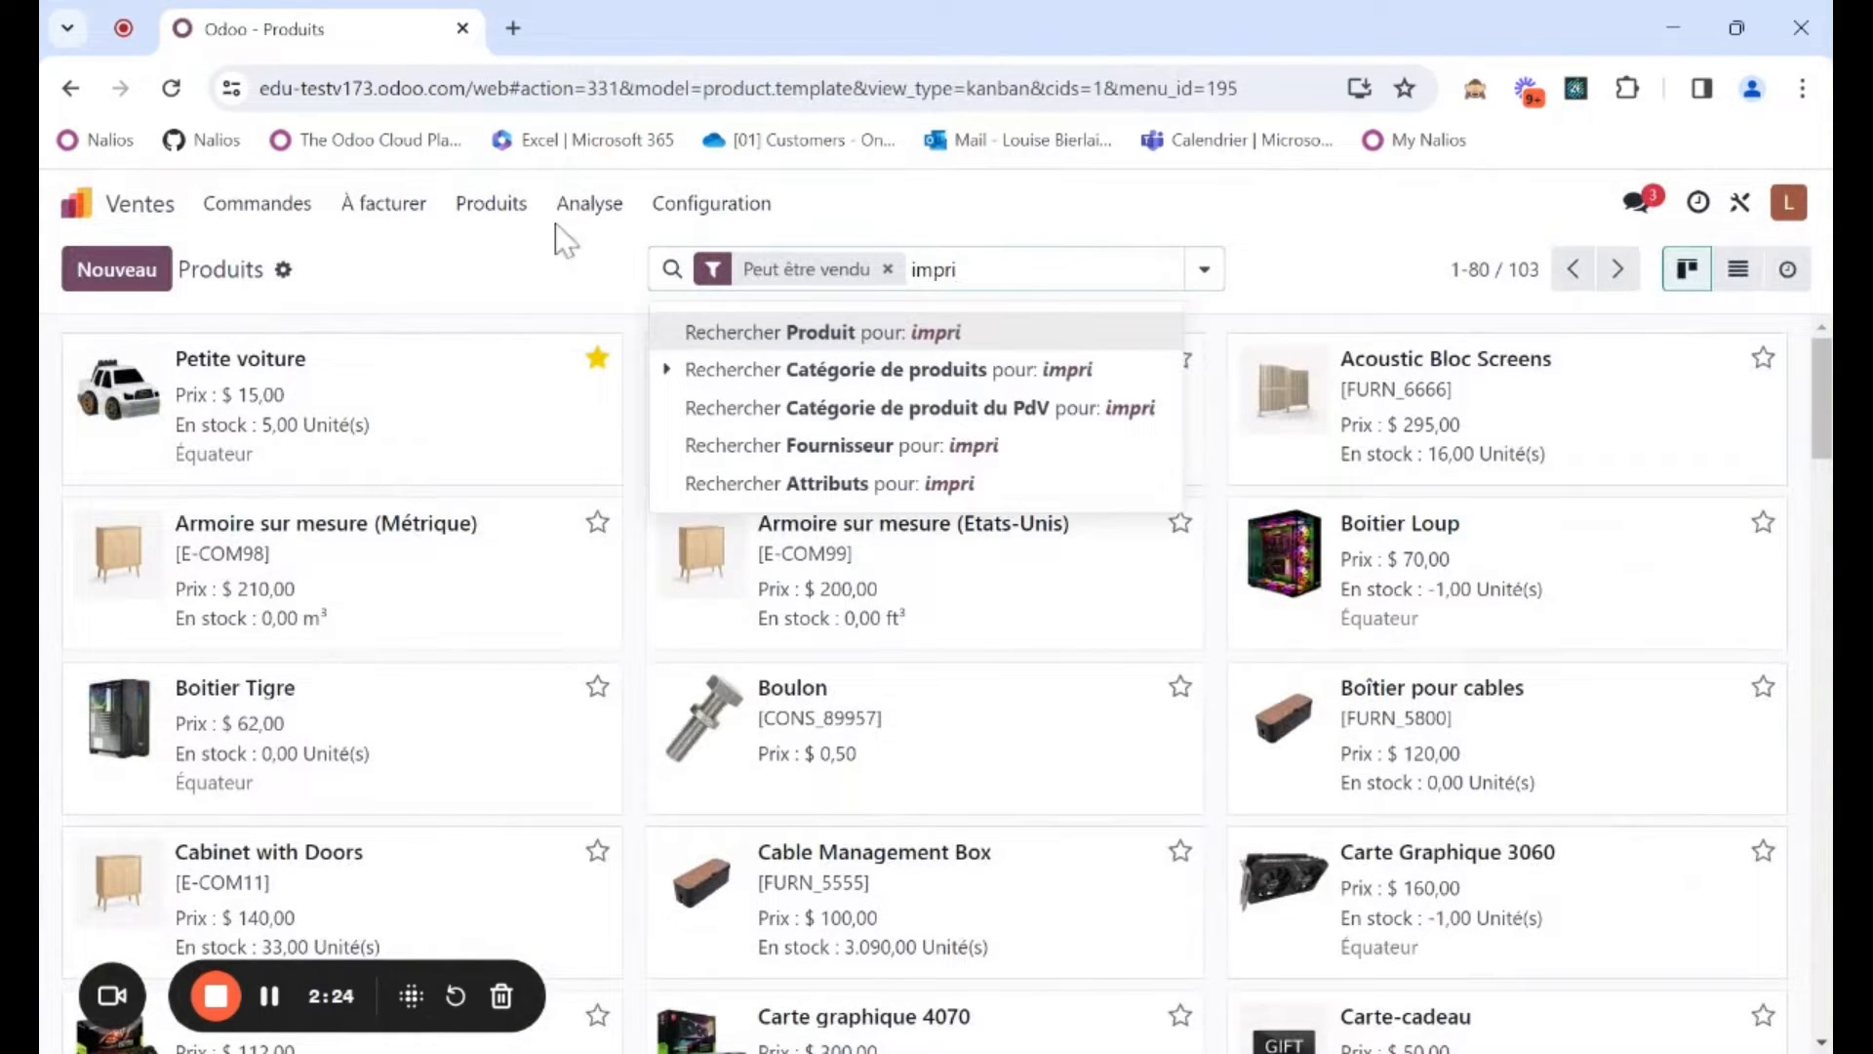
pyautogui.write('mante')
pyautogui.press('Return')
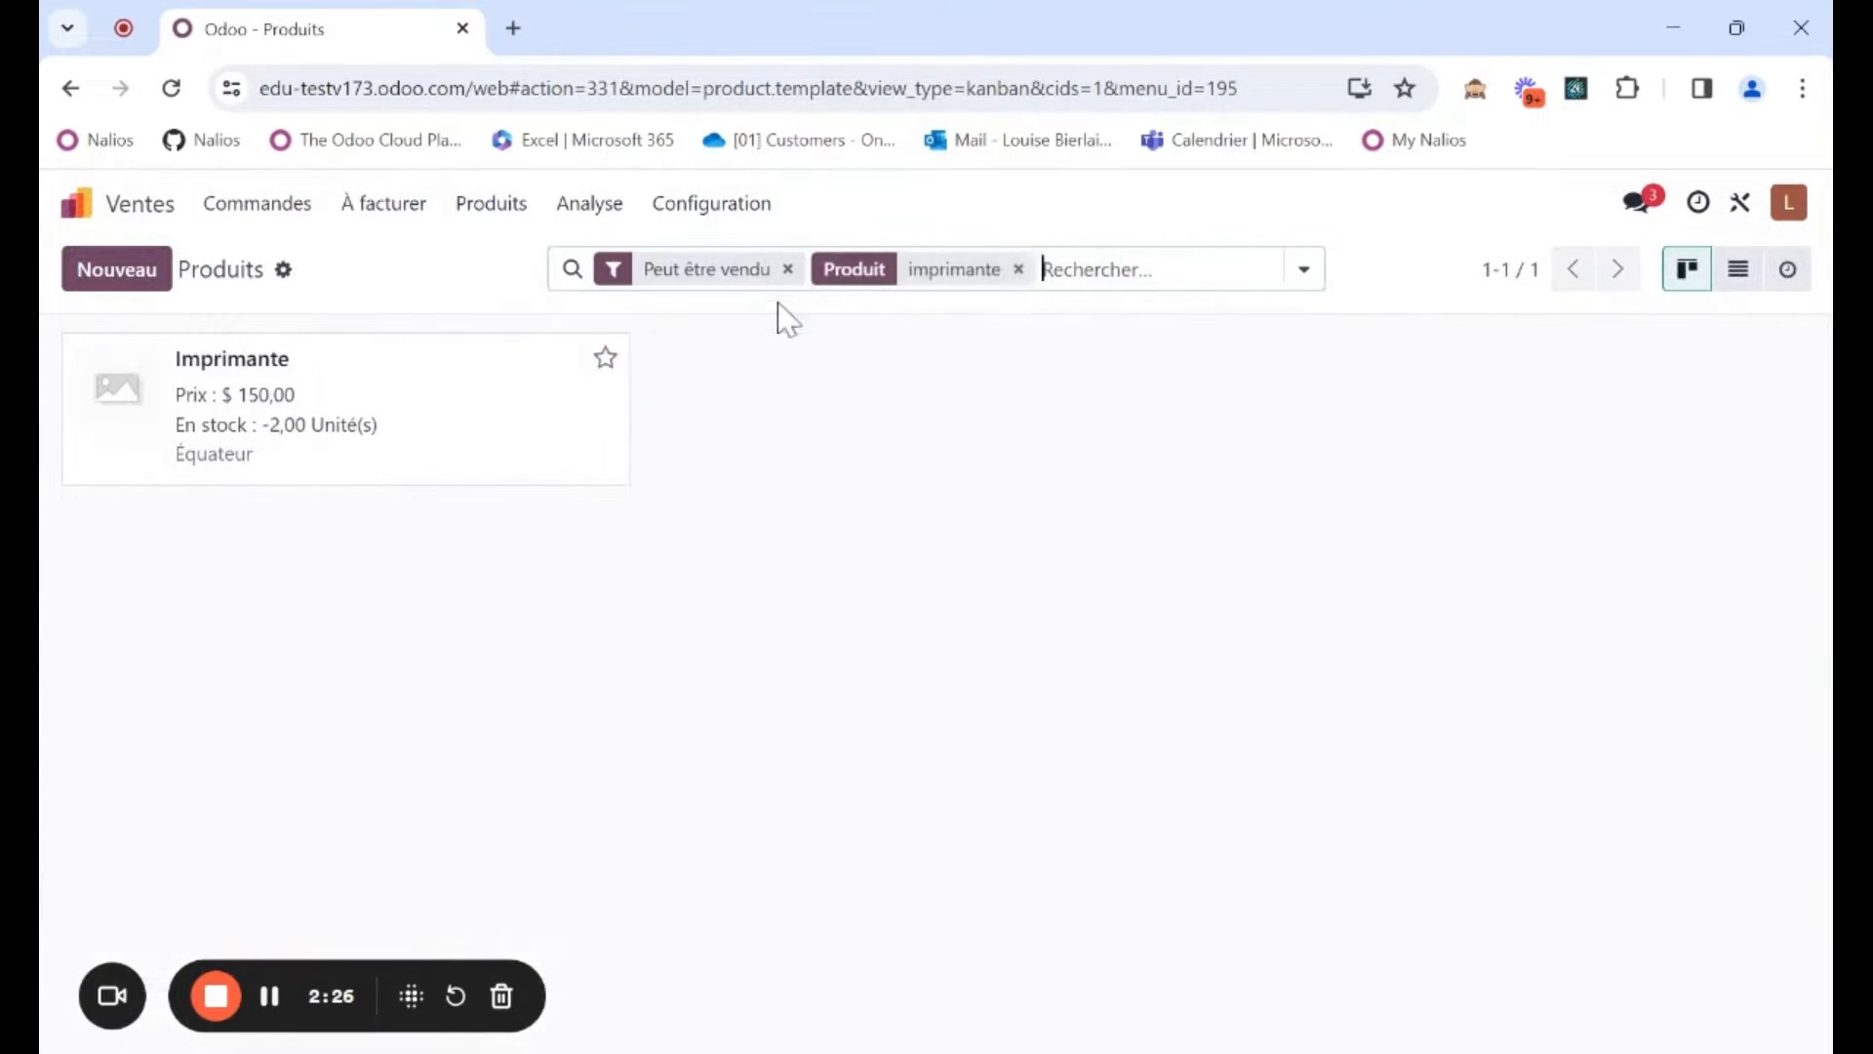
# Replace the product search term with "encre" and run the search
pyautogui.click(1017, 270)
pyautogui.write('e')
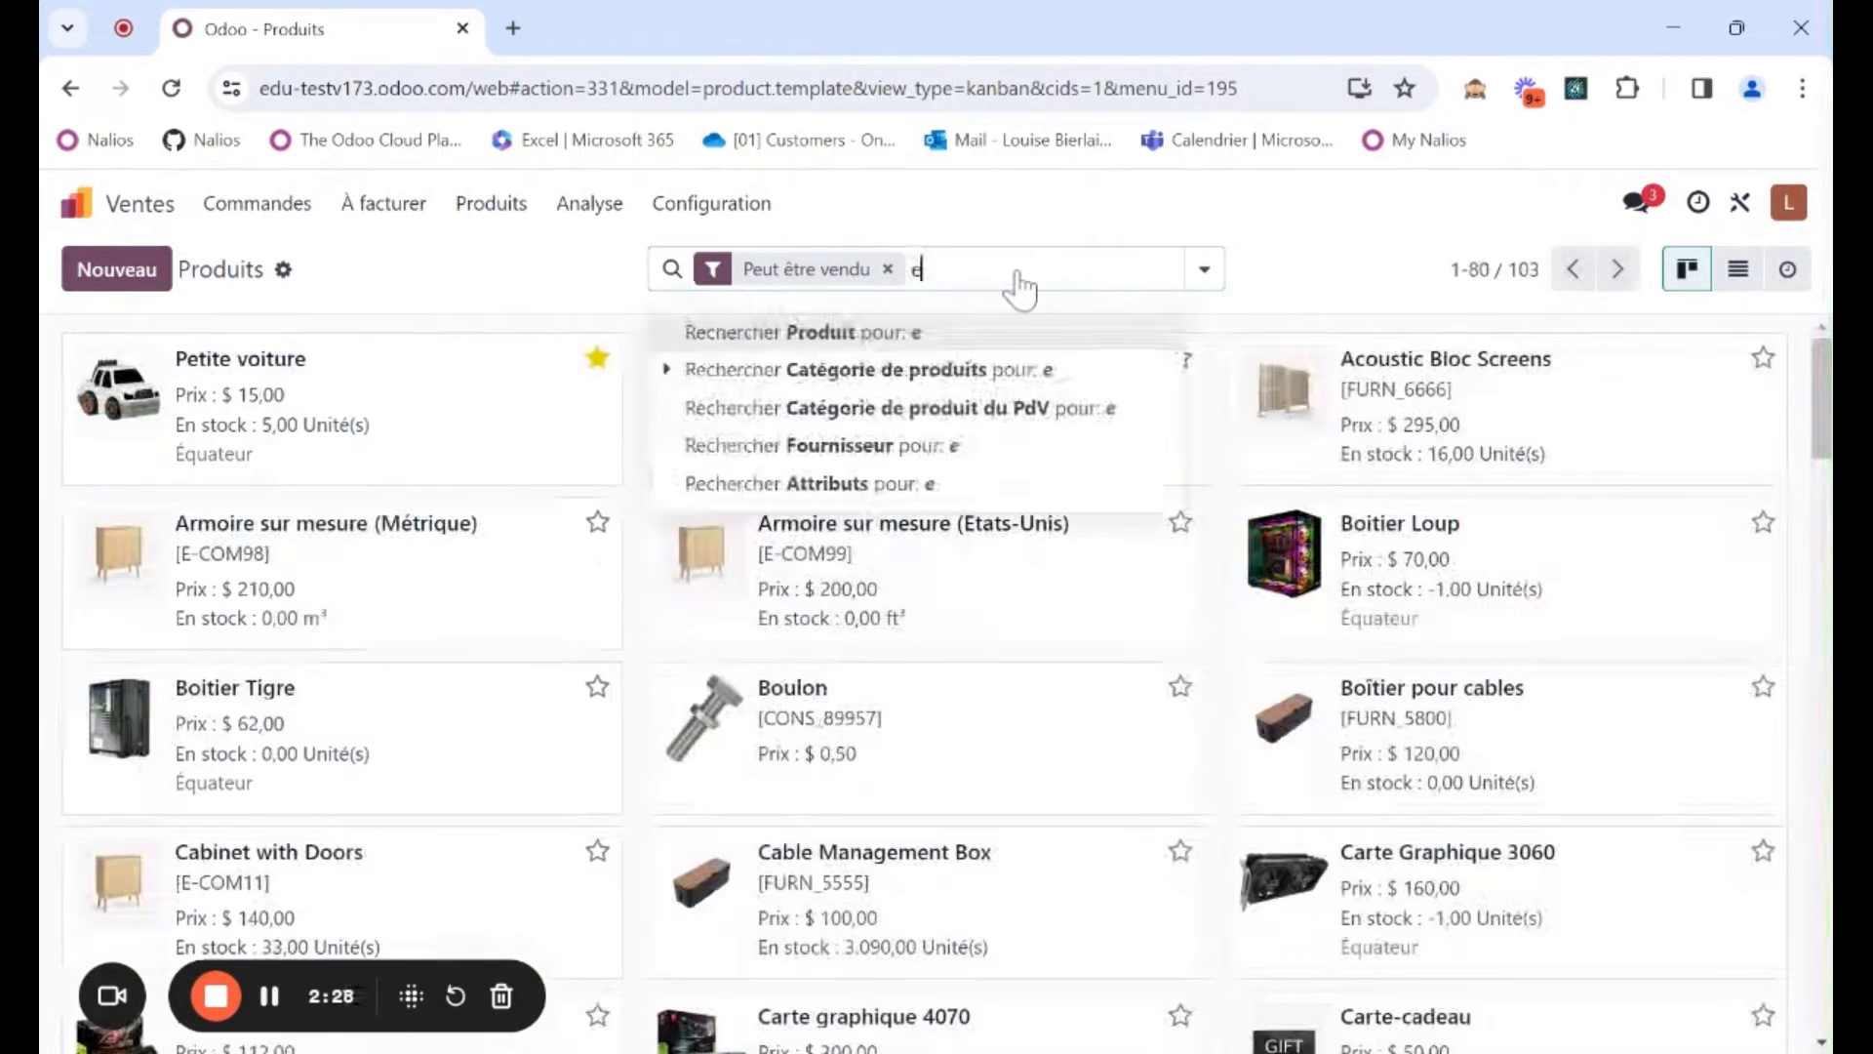
pyautogui.write('ncre')
pyautogui.press('Return')
# Replace the product search term with "copie" and open the Copie Noir & Blanc product
pyautogui.click(994, 270)
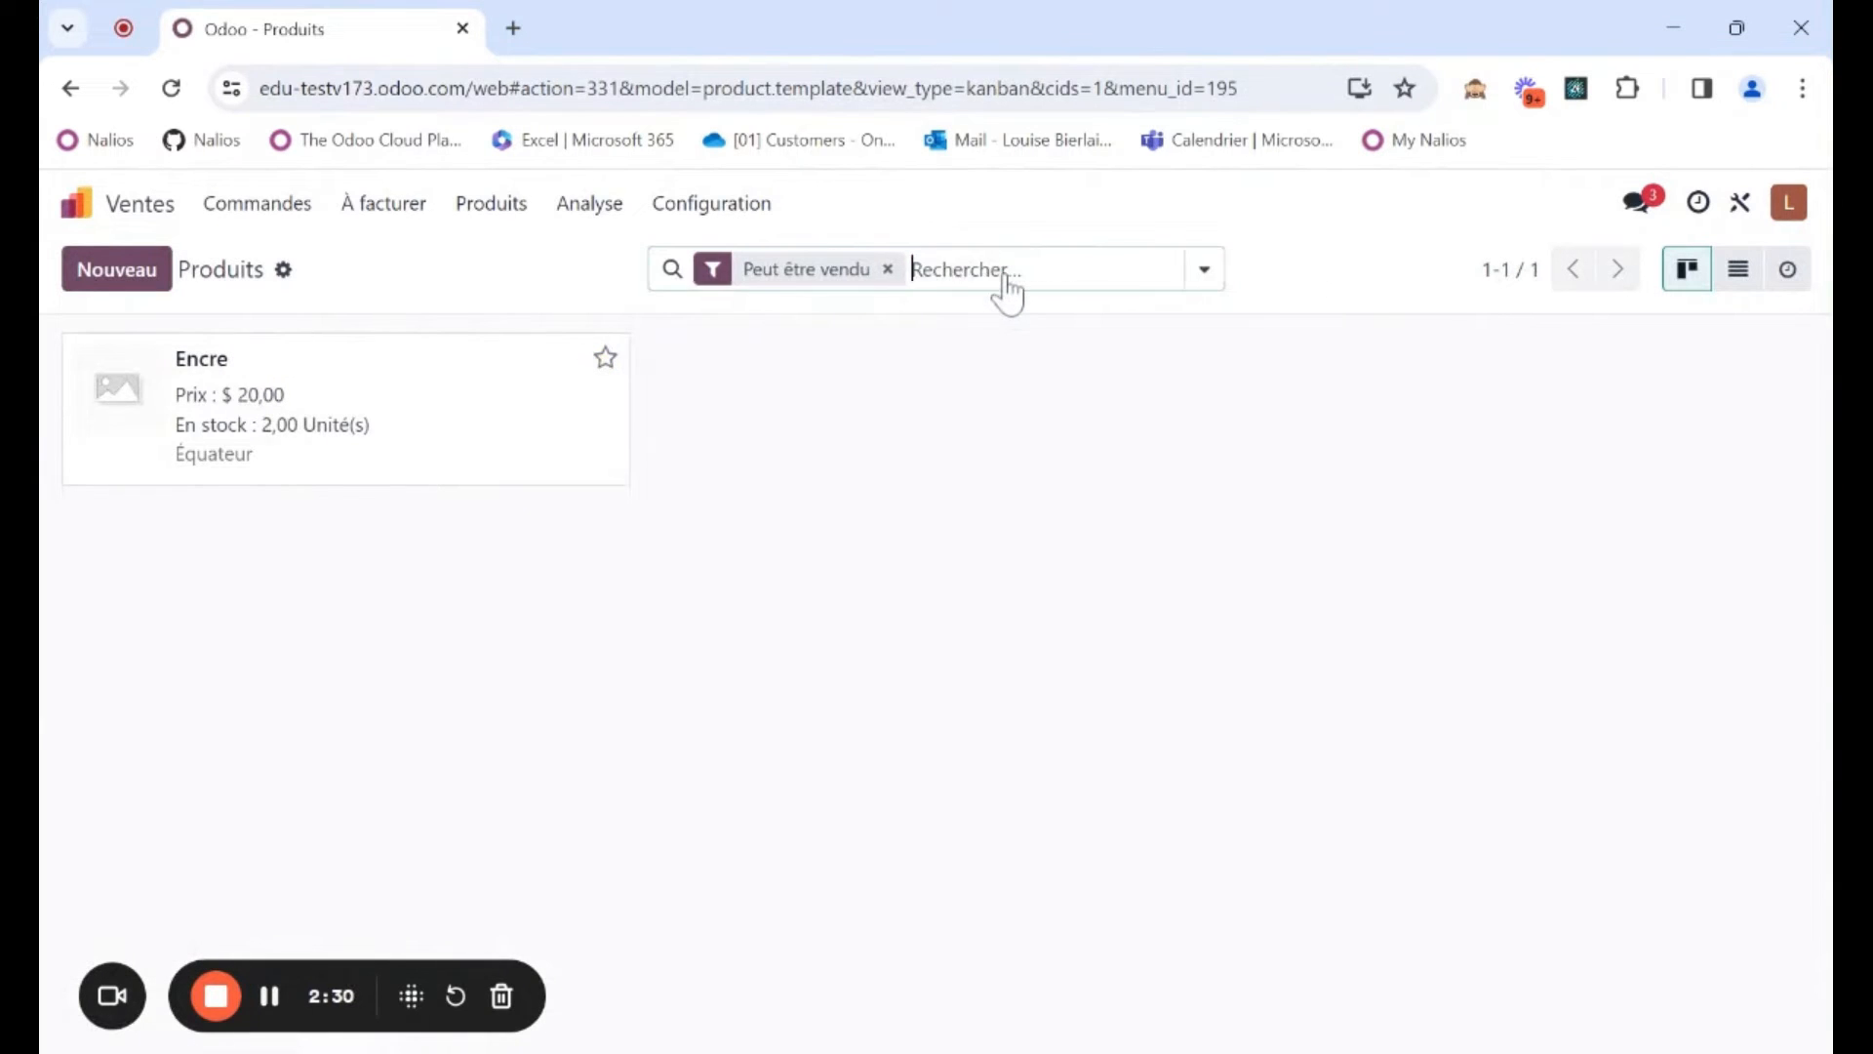
pyautogui.write('copie')
pyautogui.press('Return')
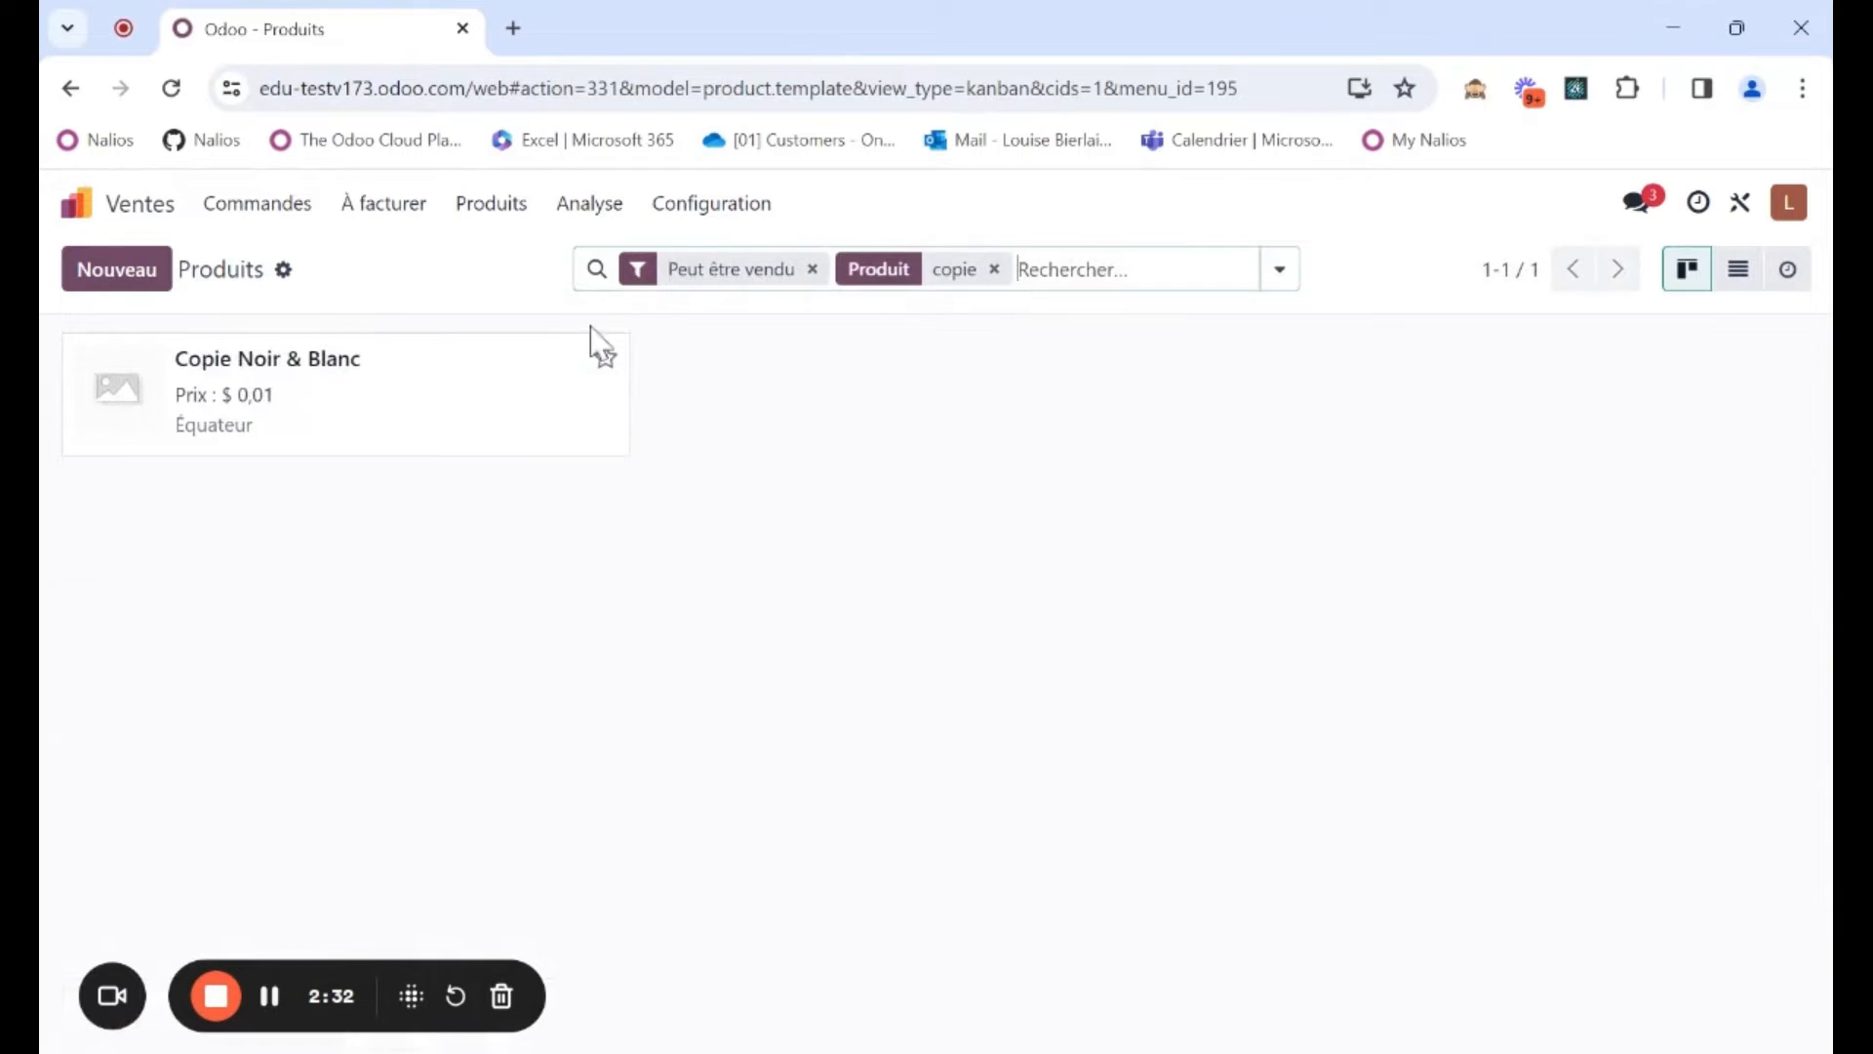
pyautogui.click(422, 426)
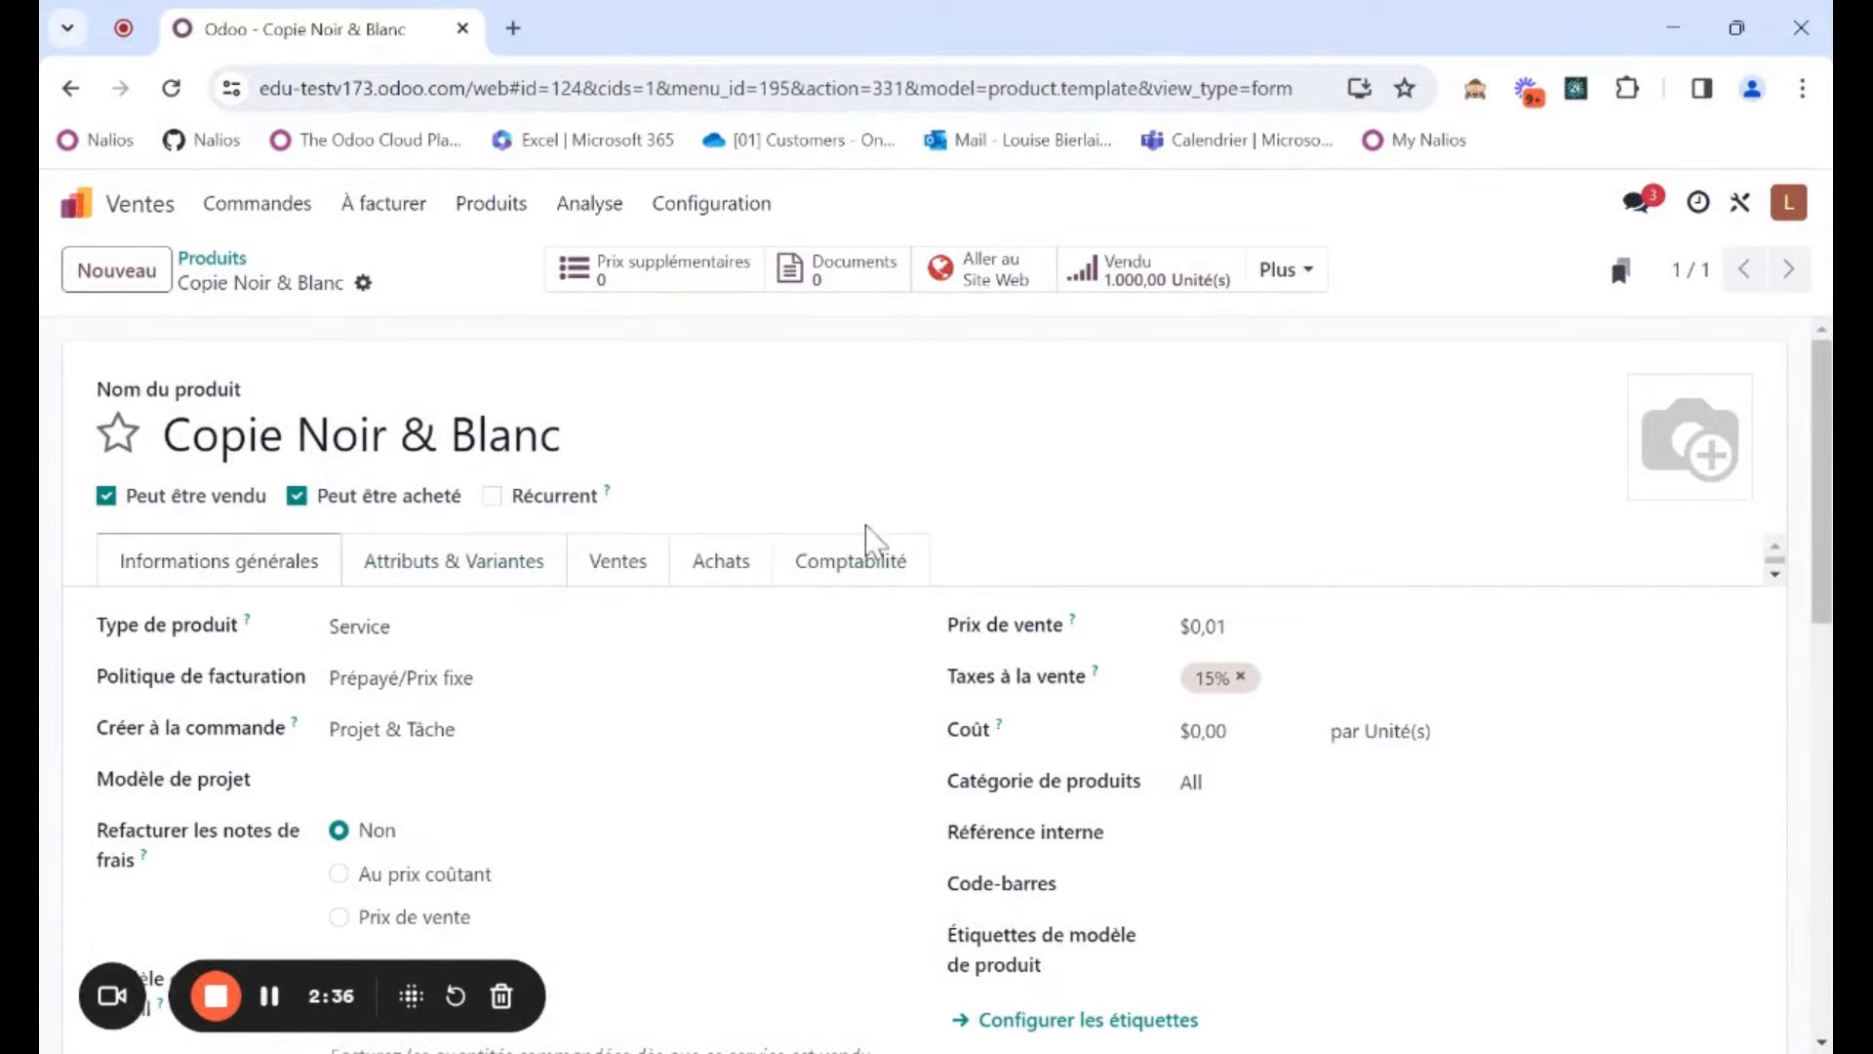
# Examine the product type, invoicing policy and creation-on-order setting of Copie Noir & Blanc
pyautogui.scroll(-1, 795, 597)
pyautogui.moveTo(251, 492)
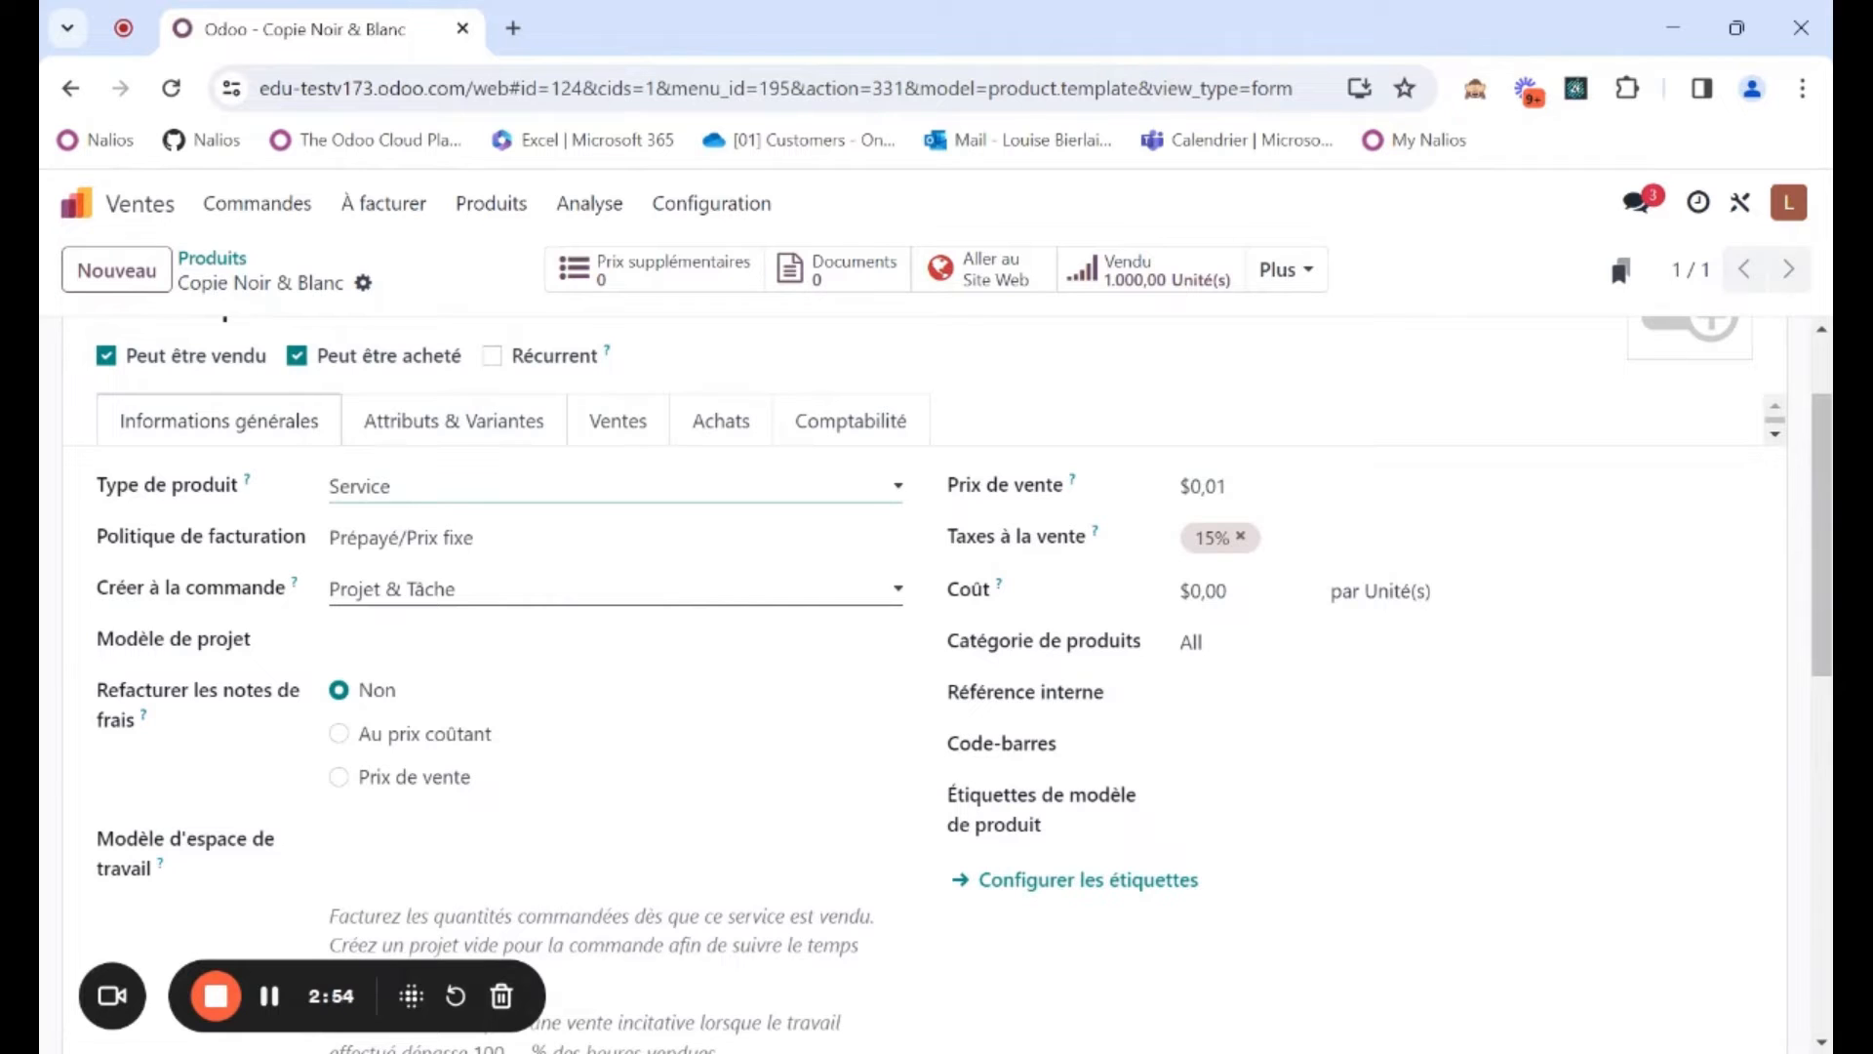
pyautogui.scroll(3, 393, 547)
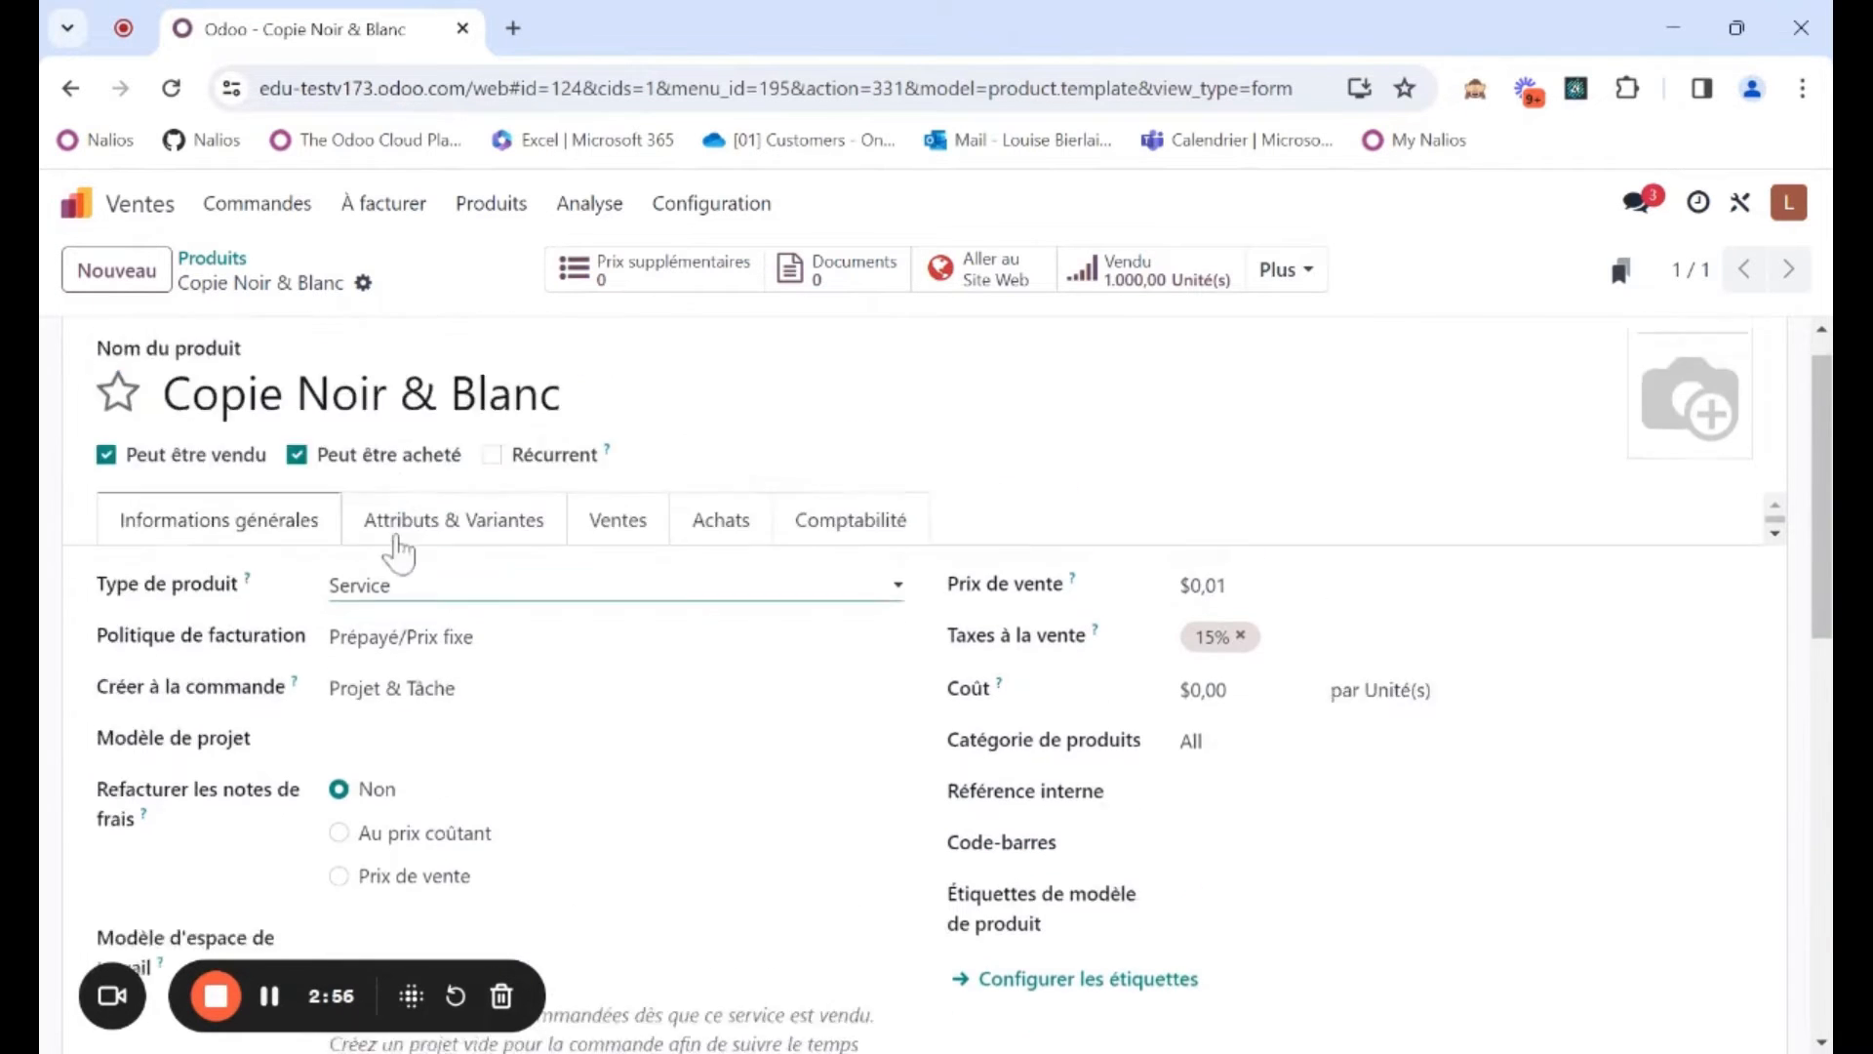
# Create a new quotation in Ventes and select the existing customer by name
pyautogui.click(209, 258)
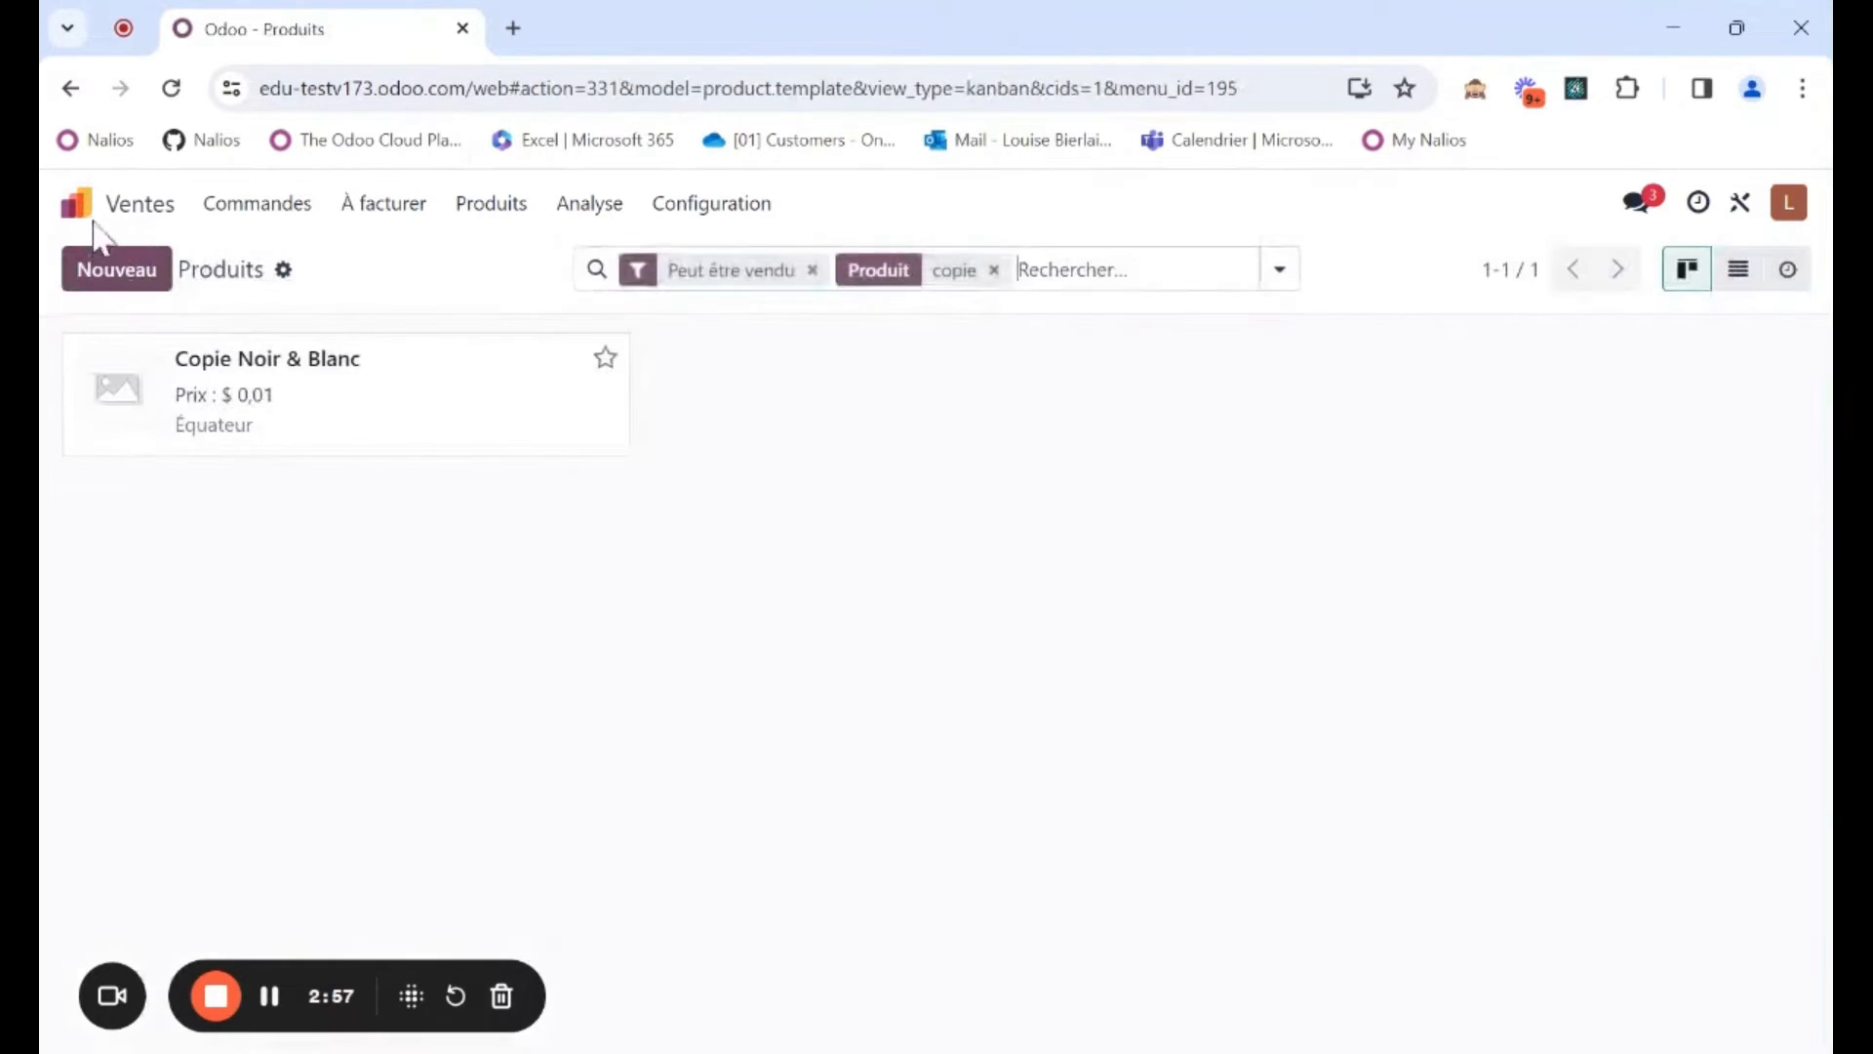
pyautogui.click(250, 207)
pyautogui.click(248, 272)
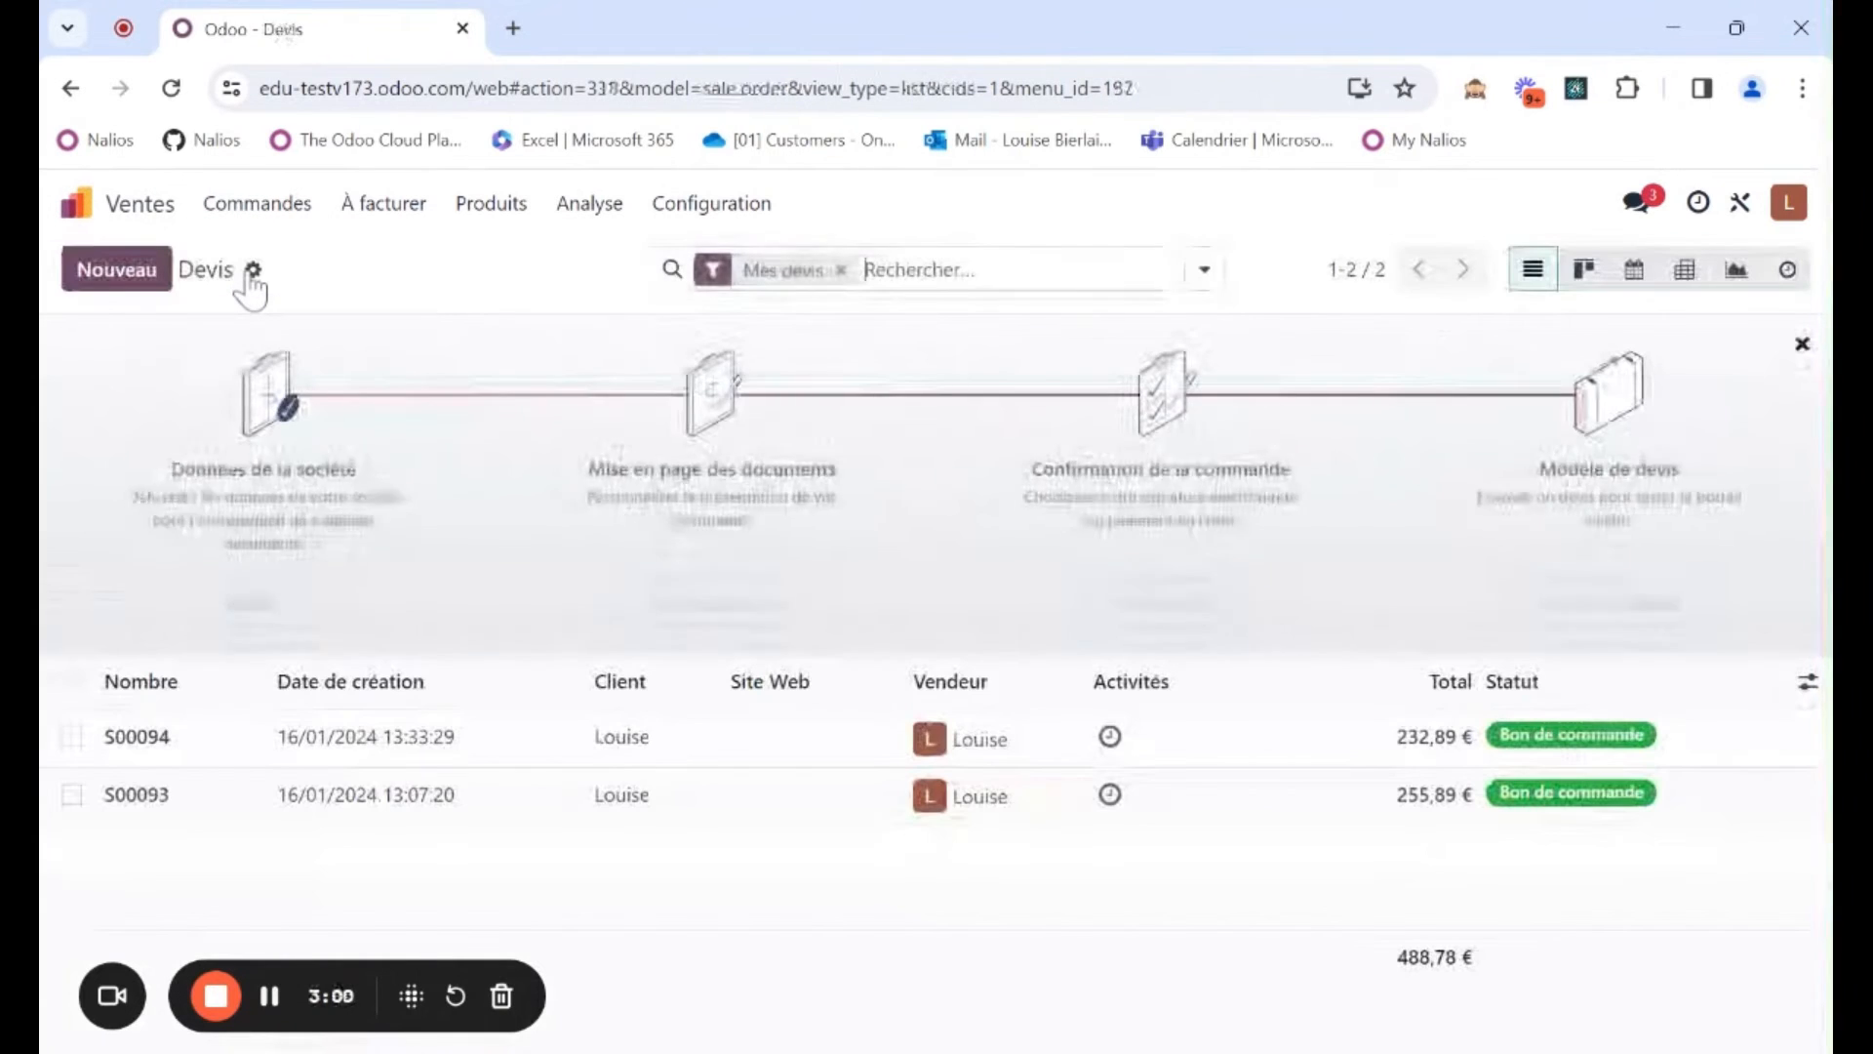
pyautogui.click(118, 272)
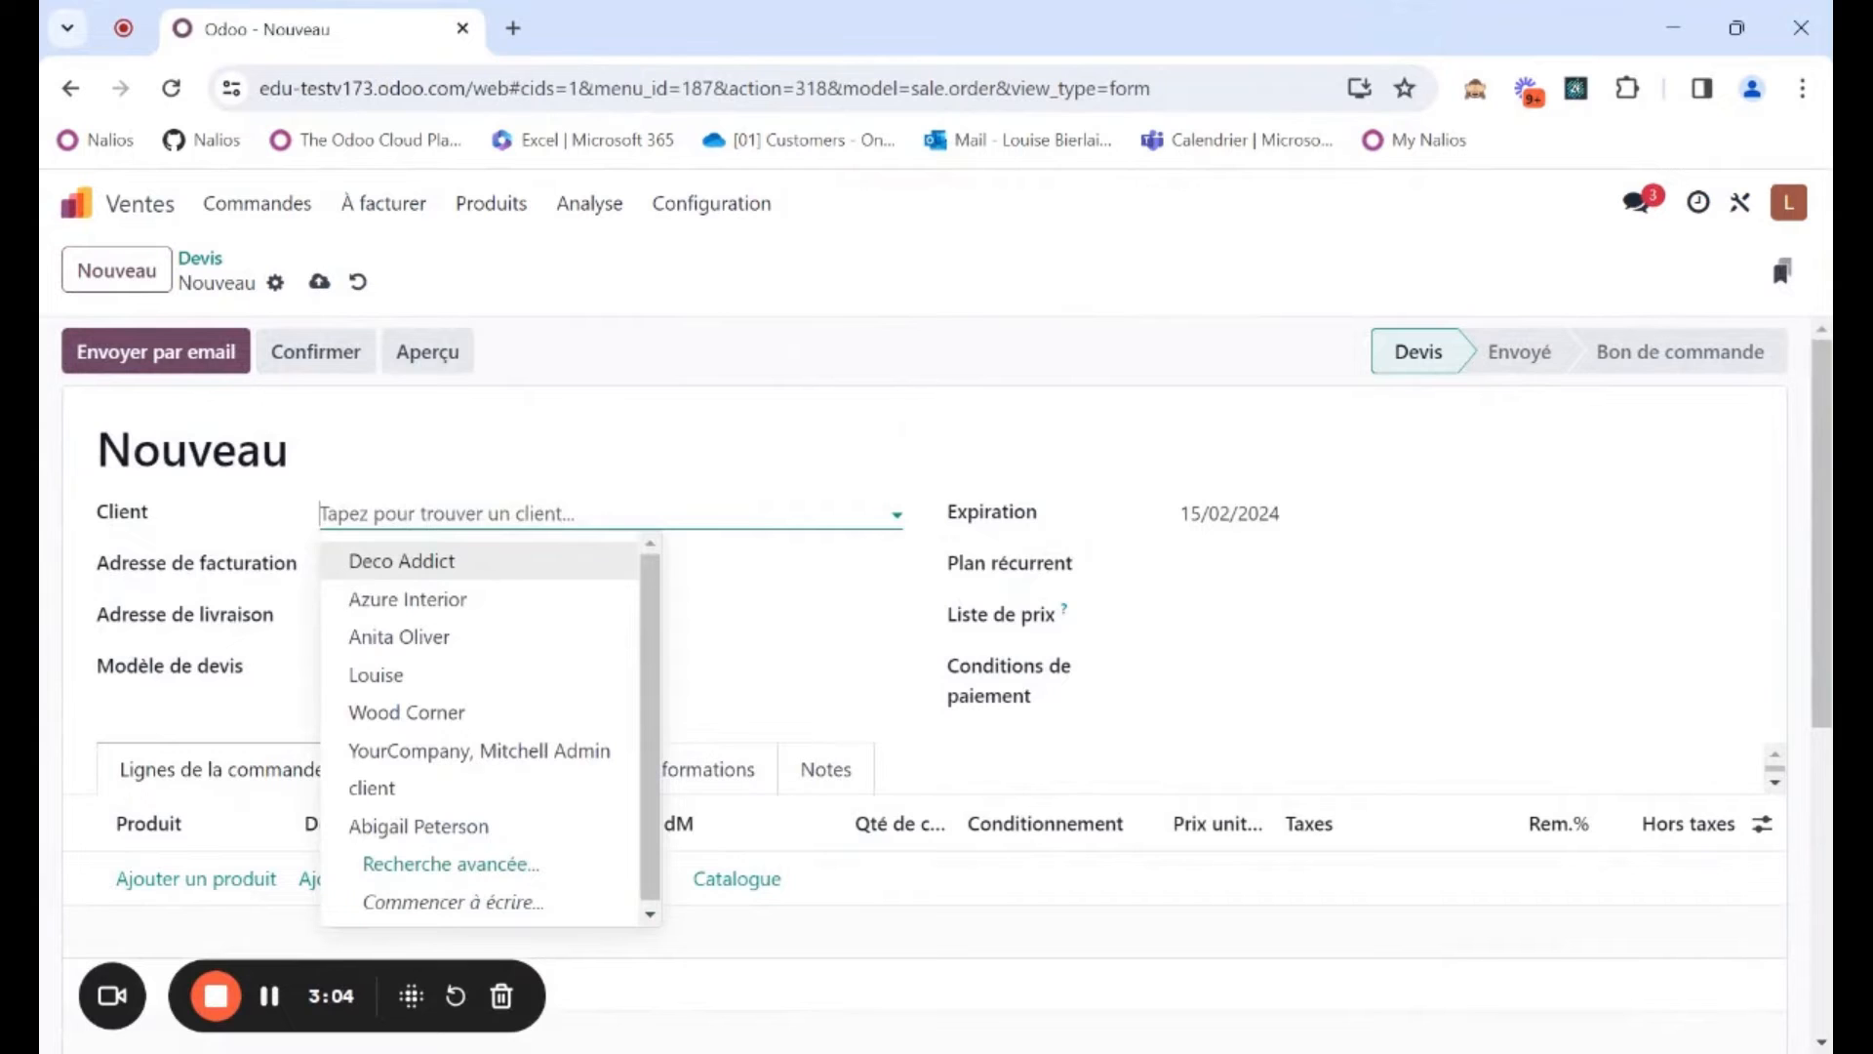
pyautogui.write('louise')
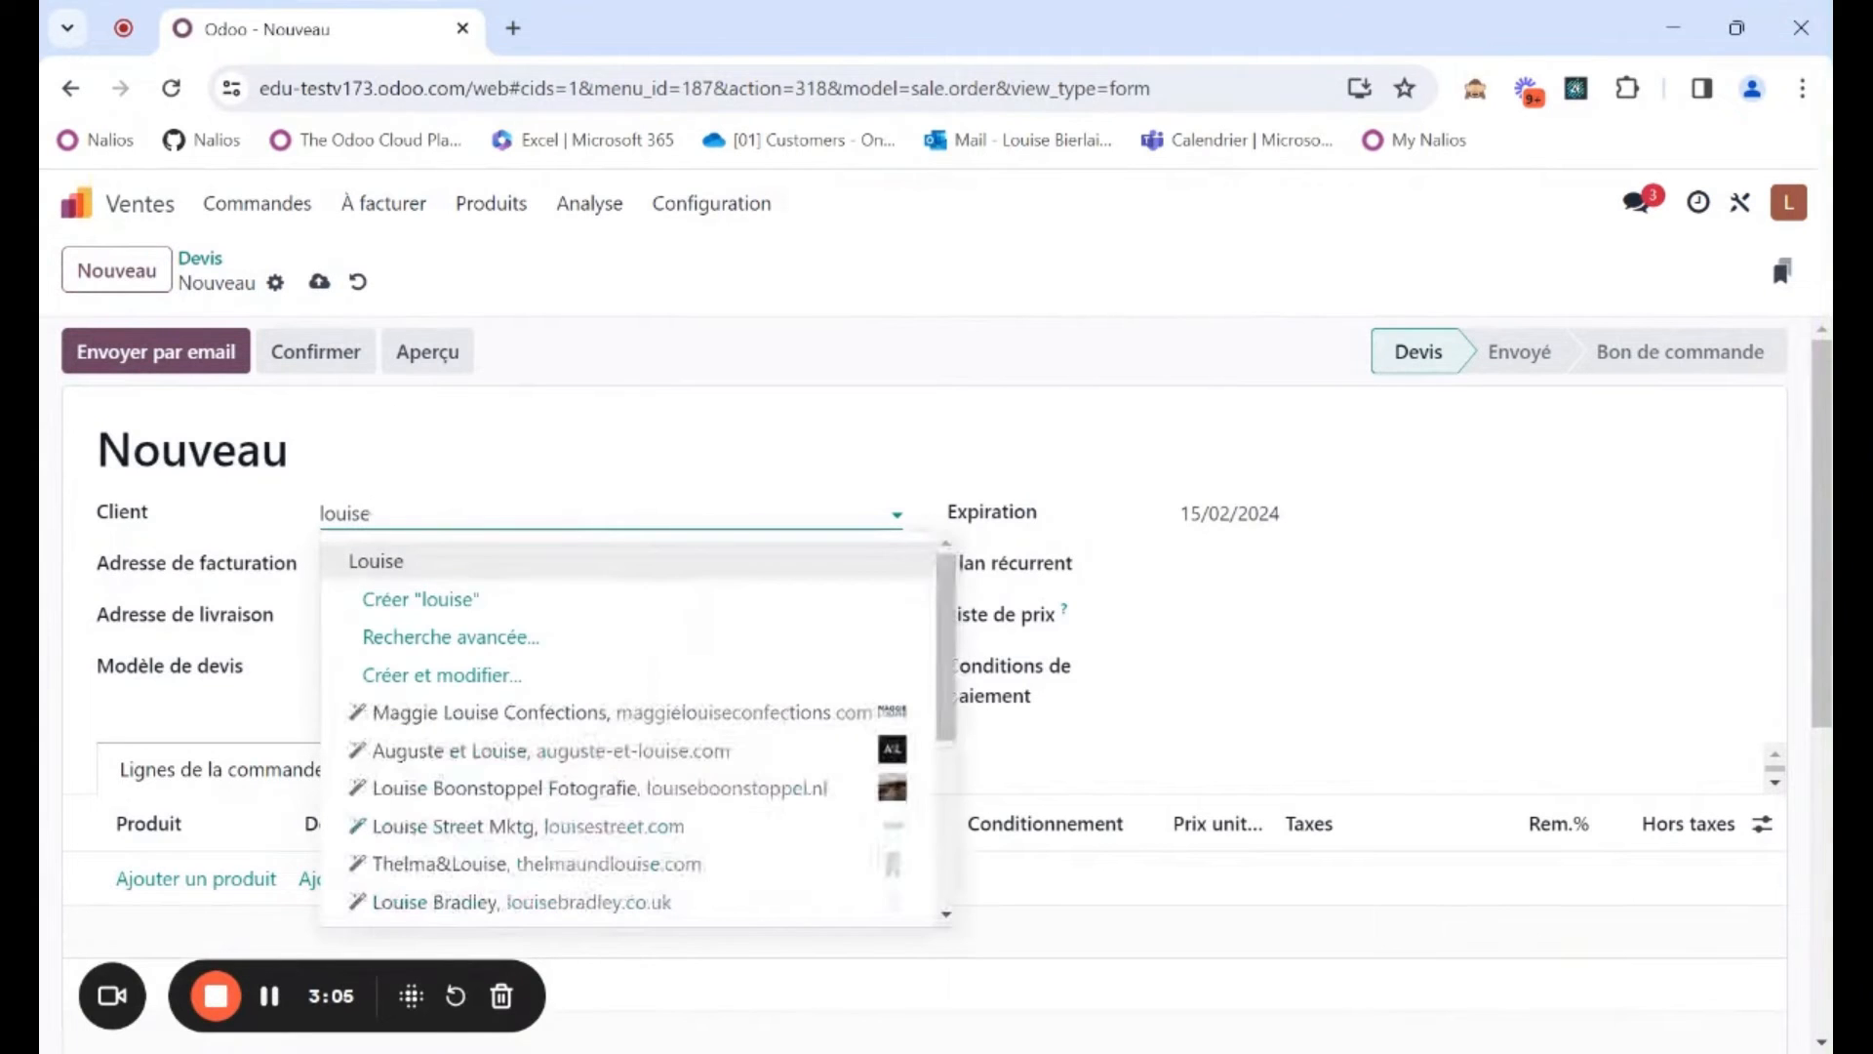
pyautogui.click(558, 568)
# Add the Imprimante product as the first order line of the quotation
pyautogui.scroll(-1, 280, 786)
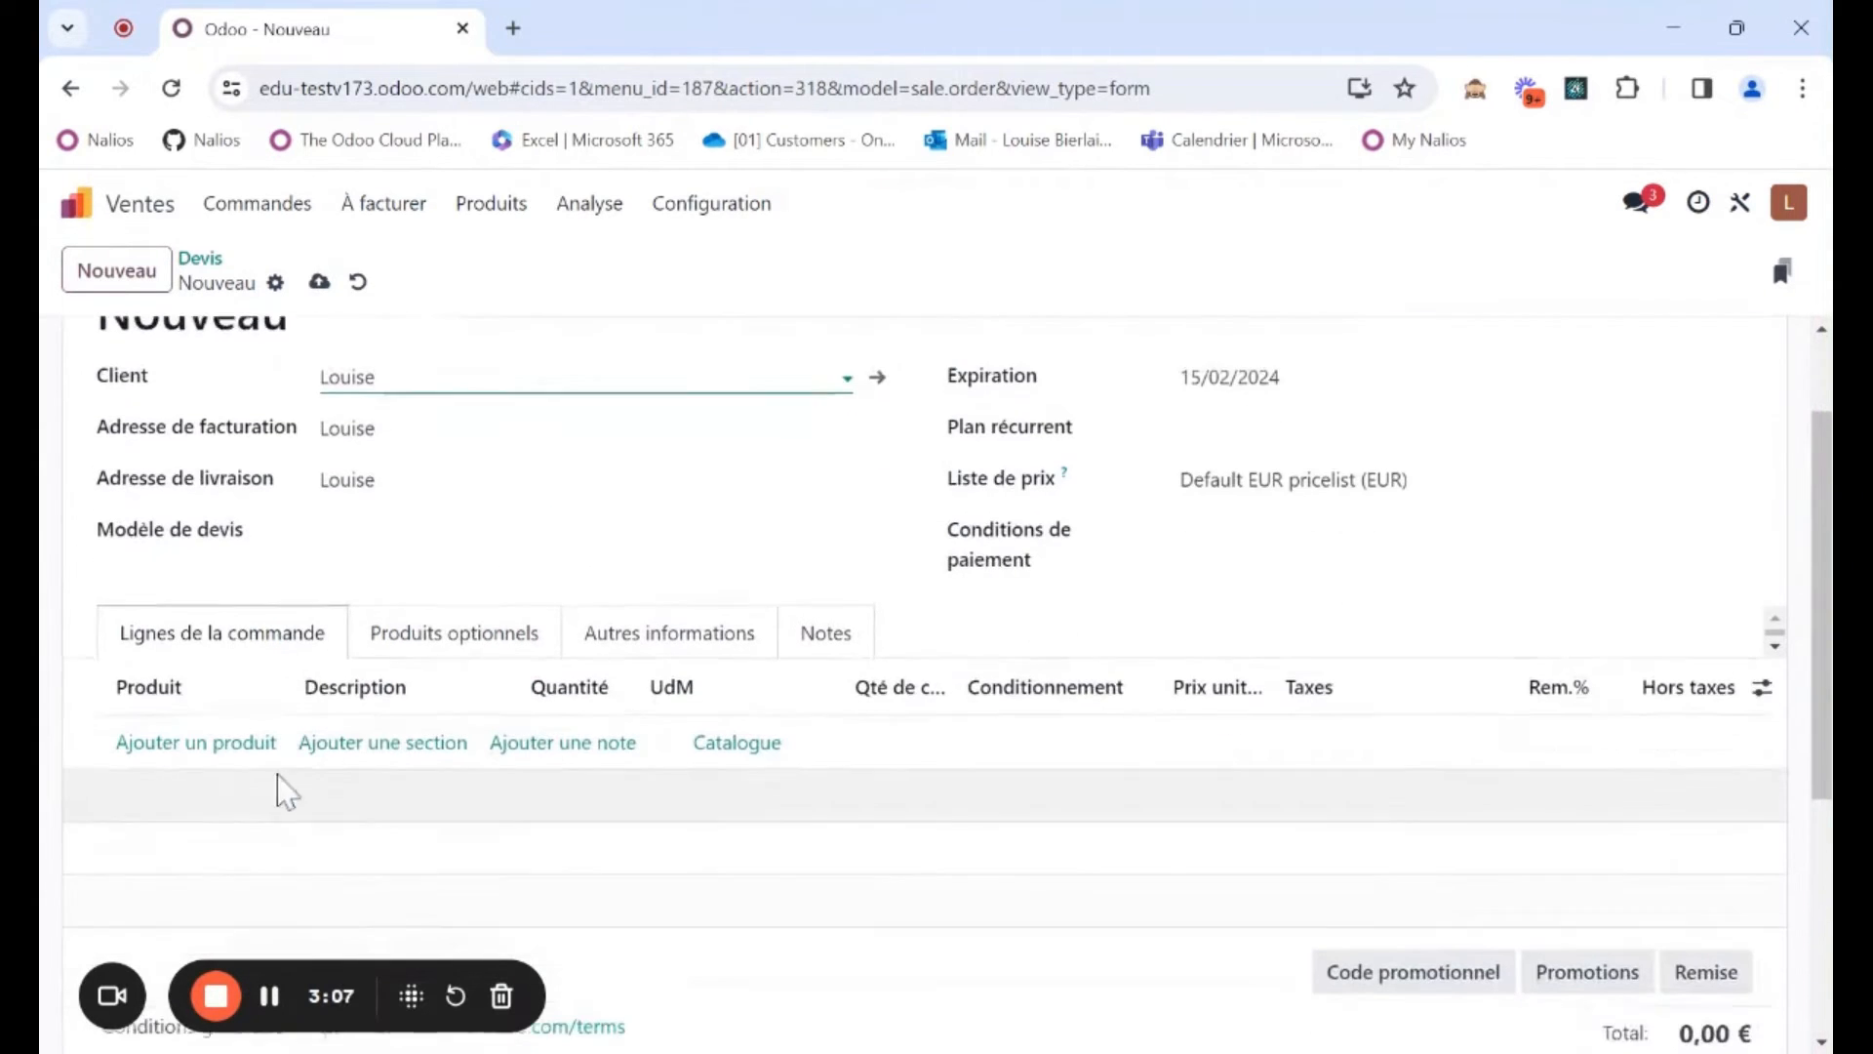
pyautogui.click(189, 743)
pyautogui.write('impri')
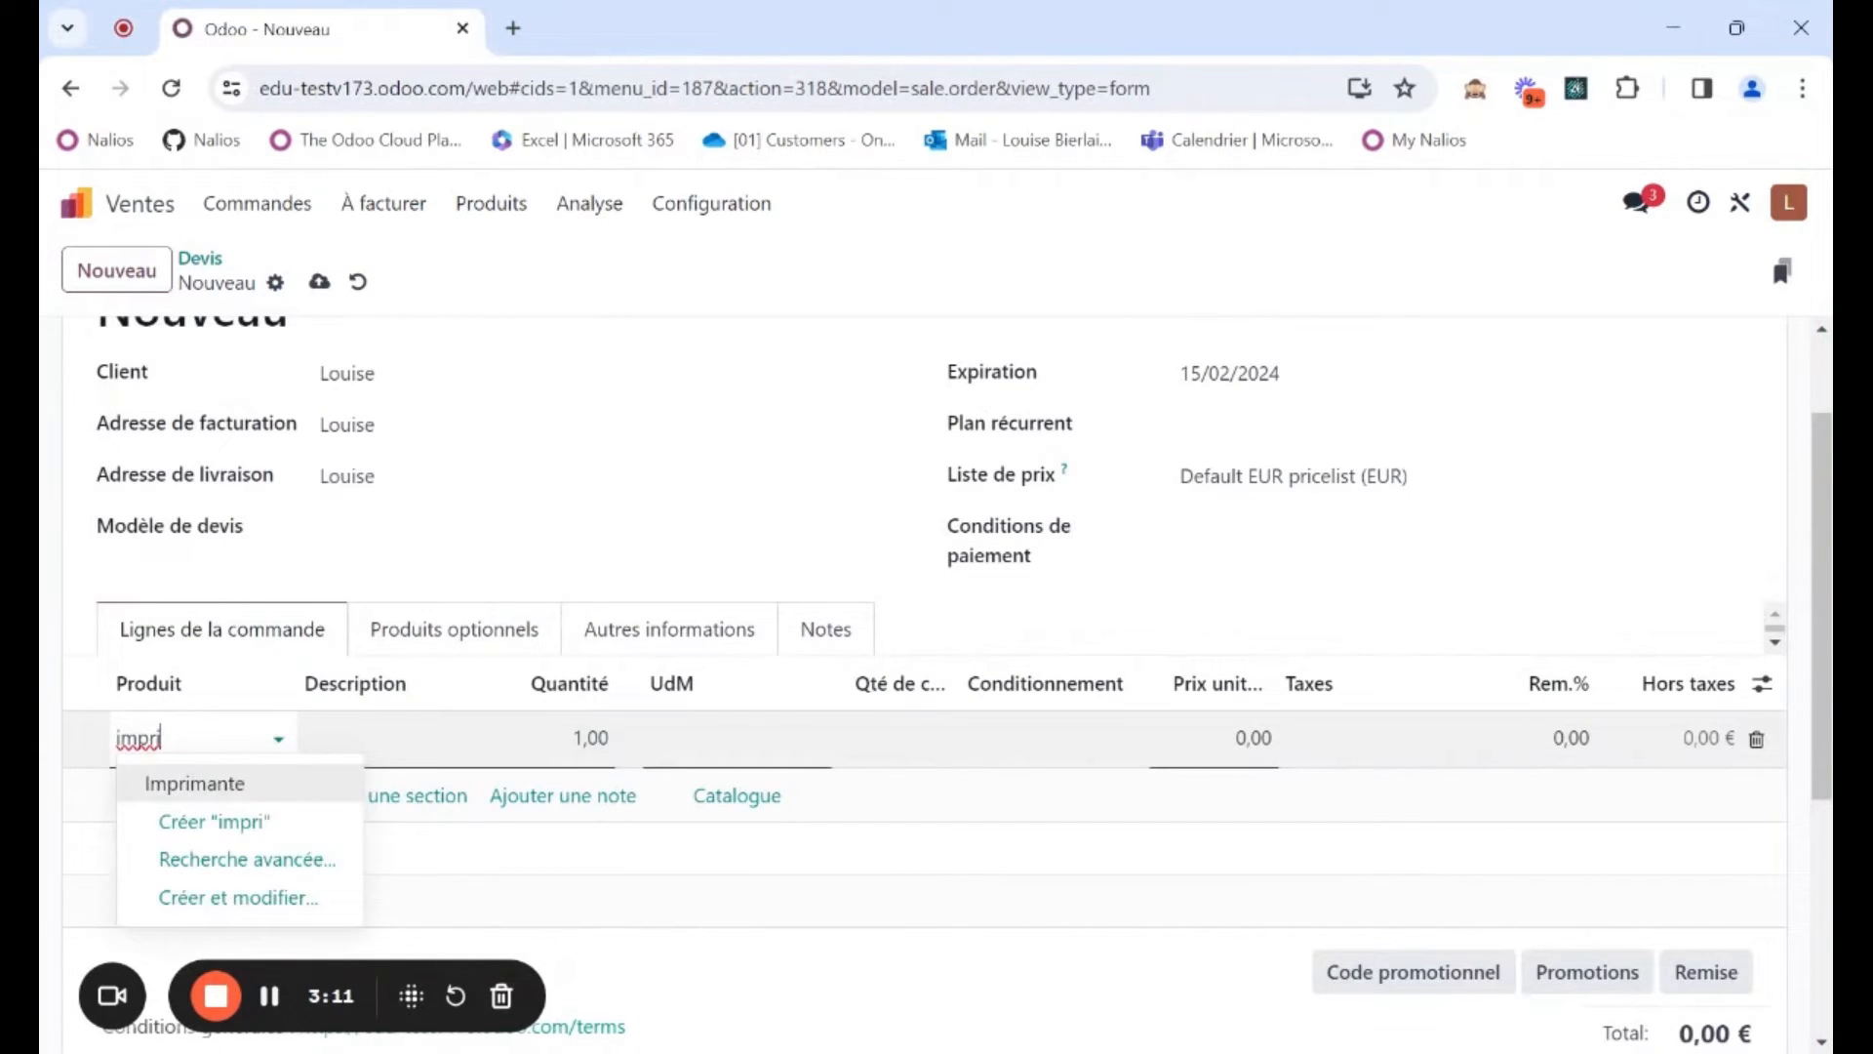
pyautogui.click(259, 790)
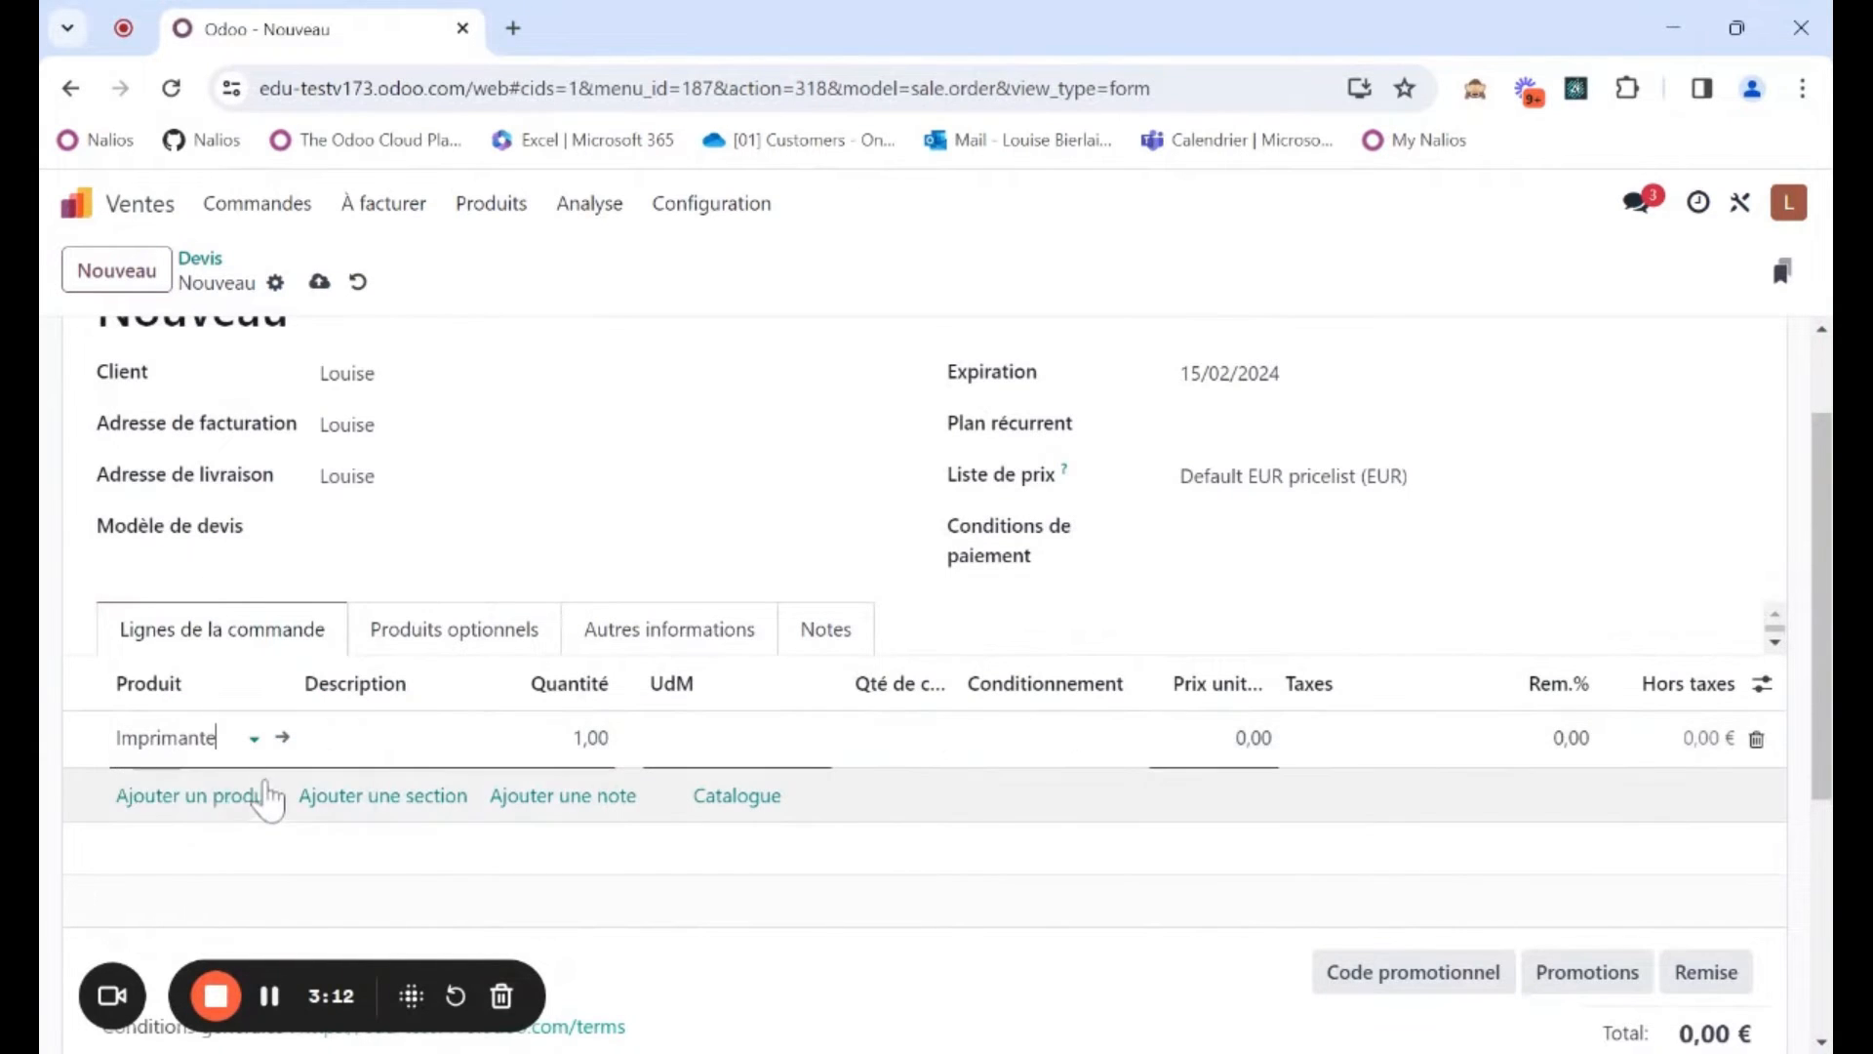
# Add the Copie Noir & Blanc product as the second order line of the quotation
pyautogui.click(146, 798)
pyautogui.write('copie')
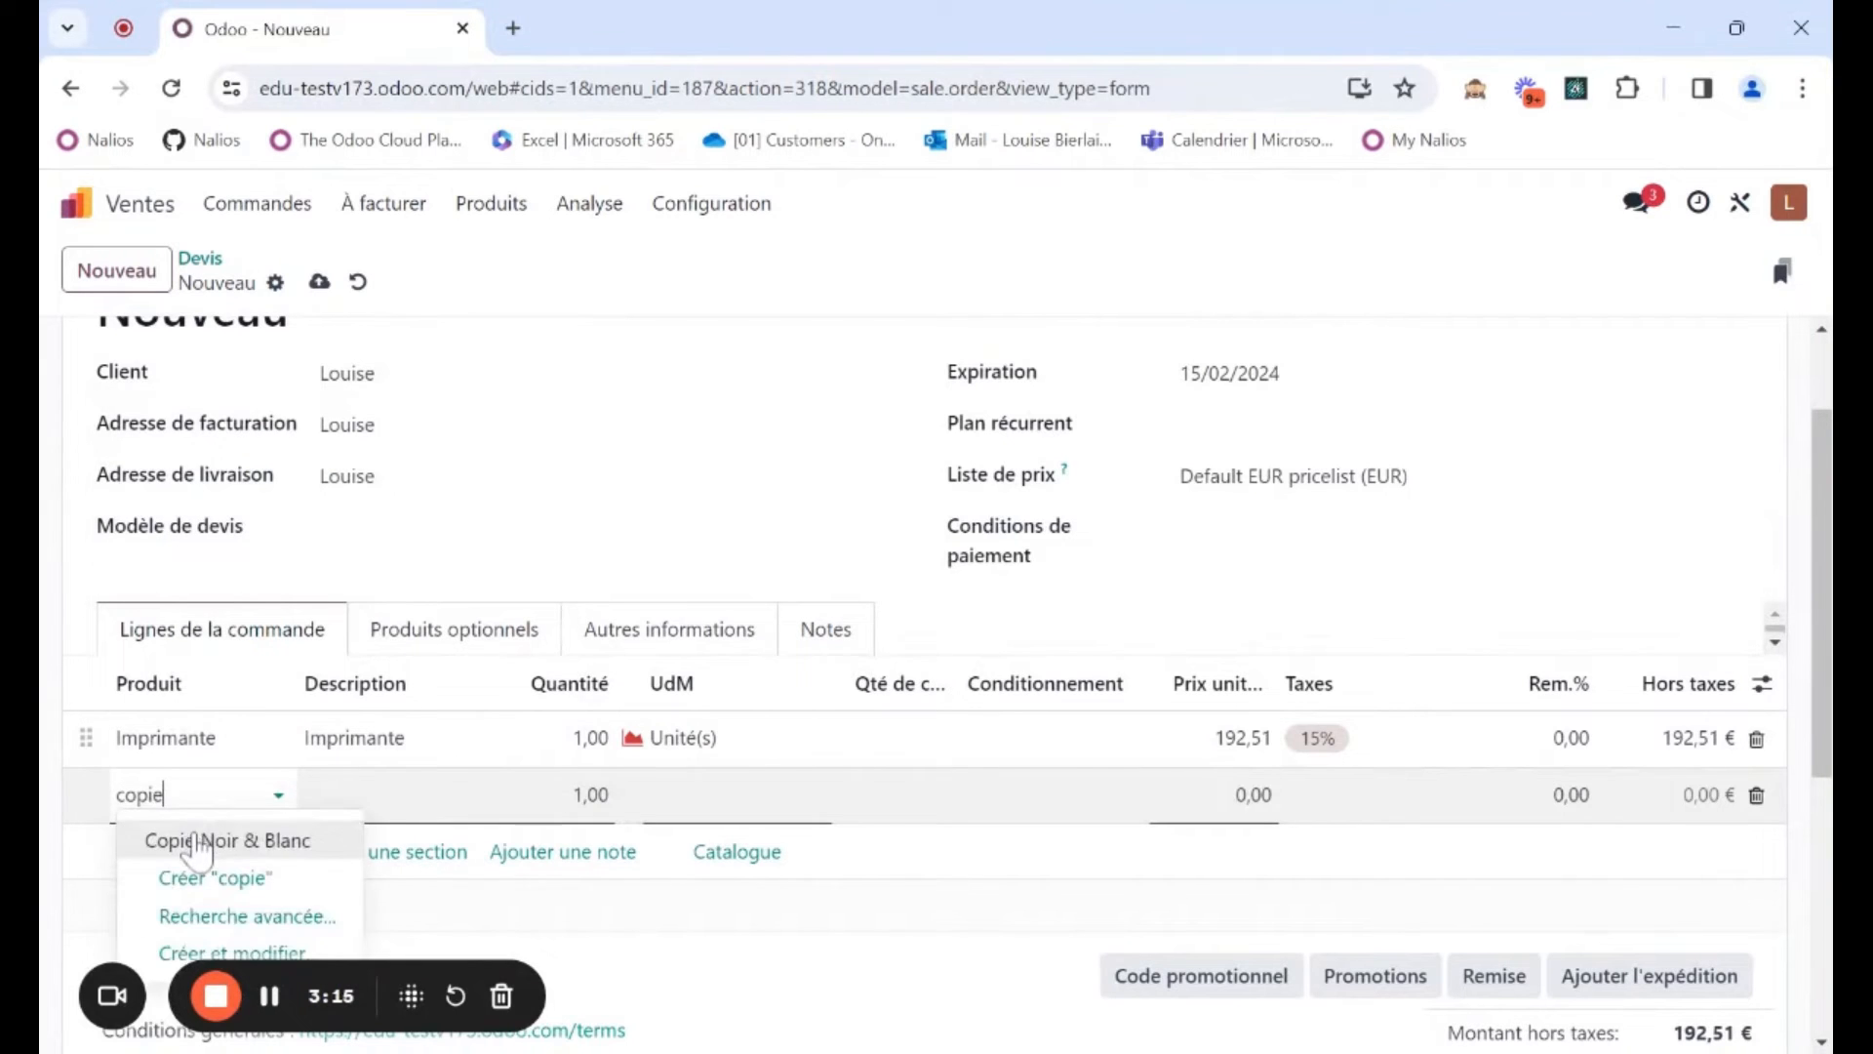
pyautogui.click(199, 841)
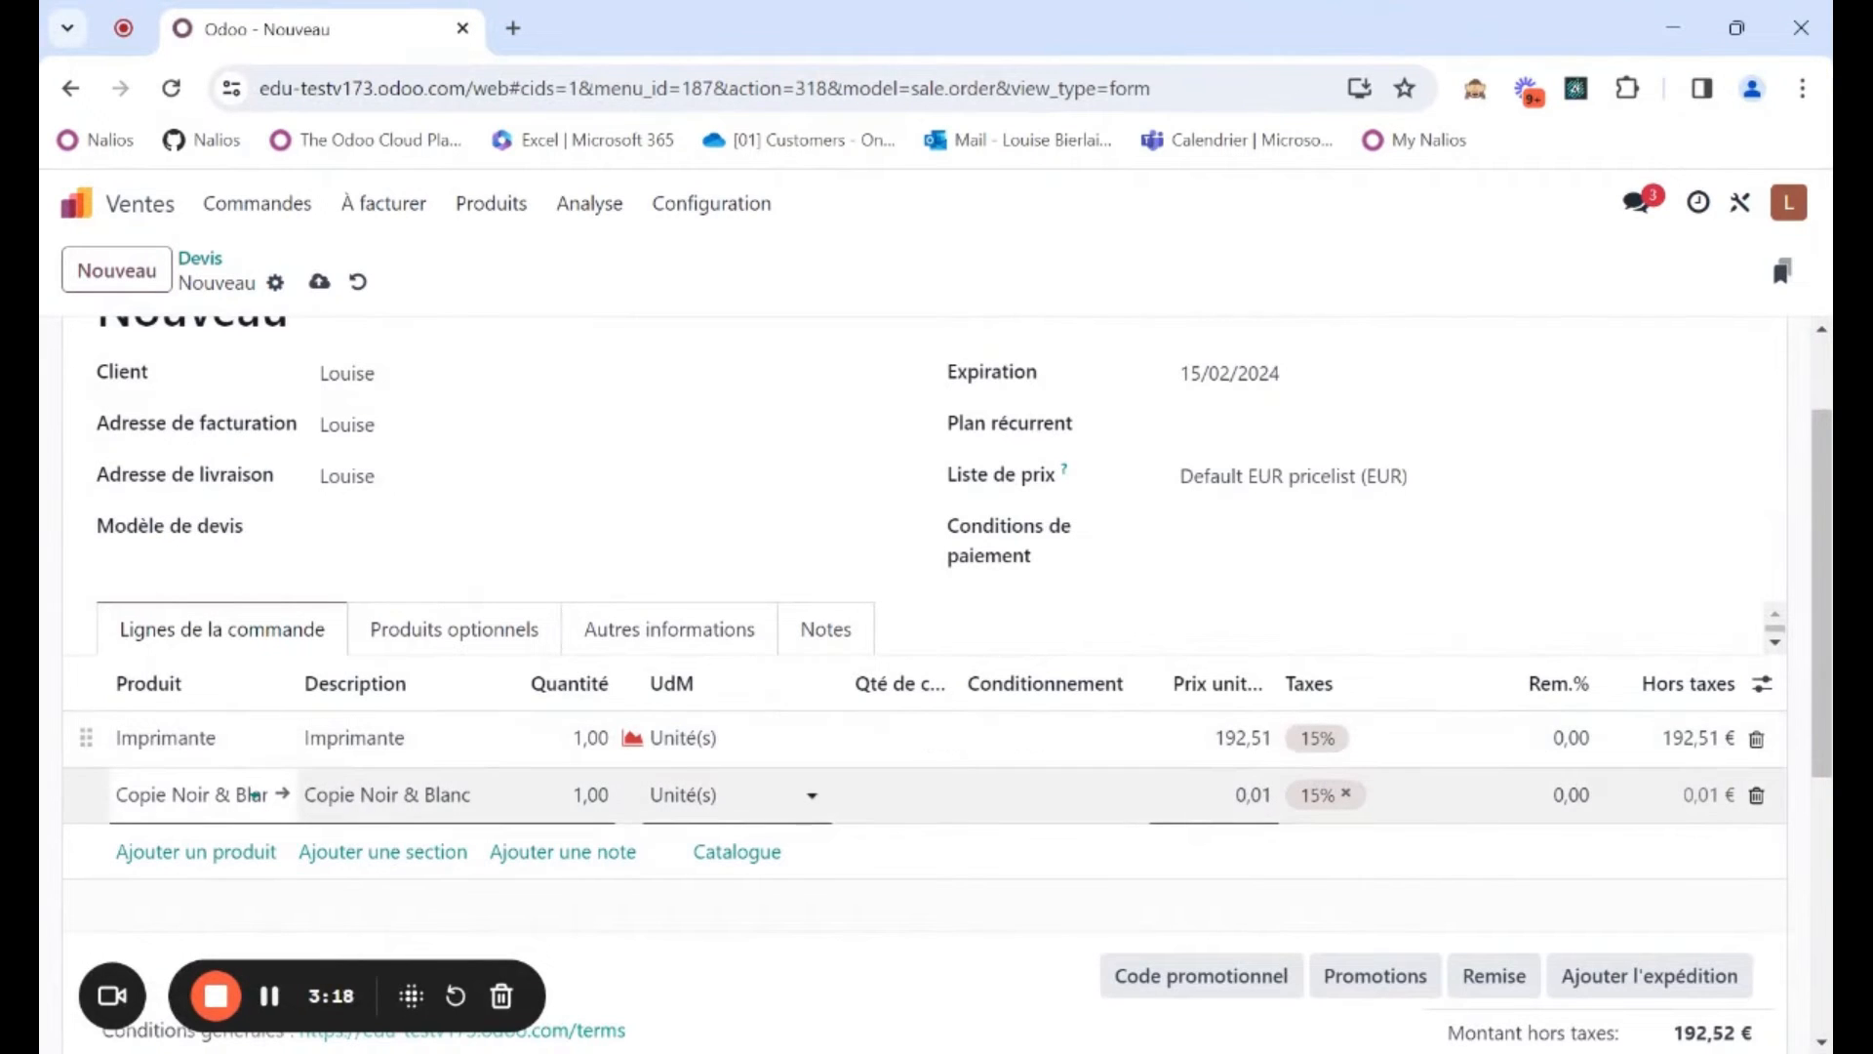
# Set the quantity of the Copie Noir & Blanc line to 1.000,00
pyautogui.click(589, 794)
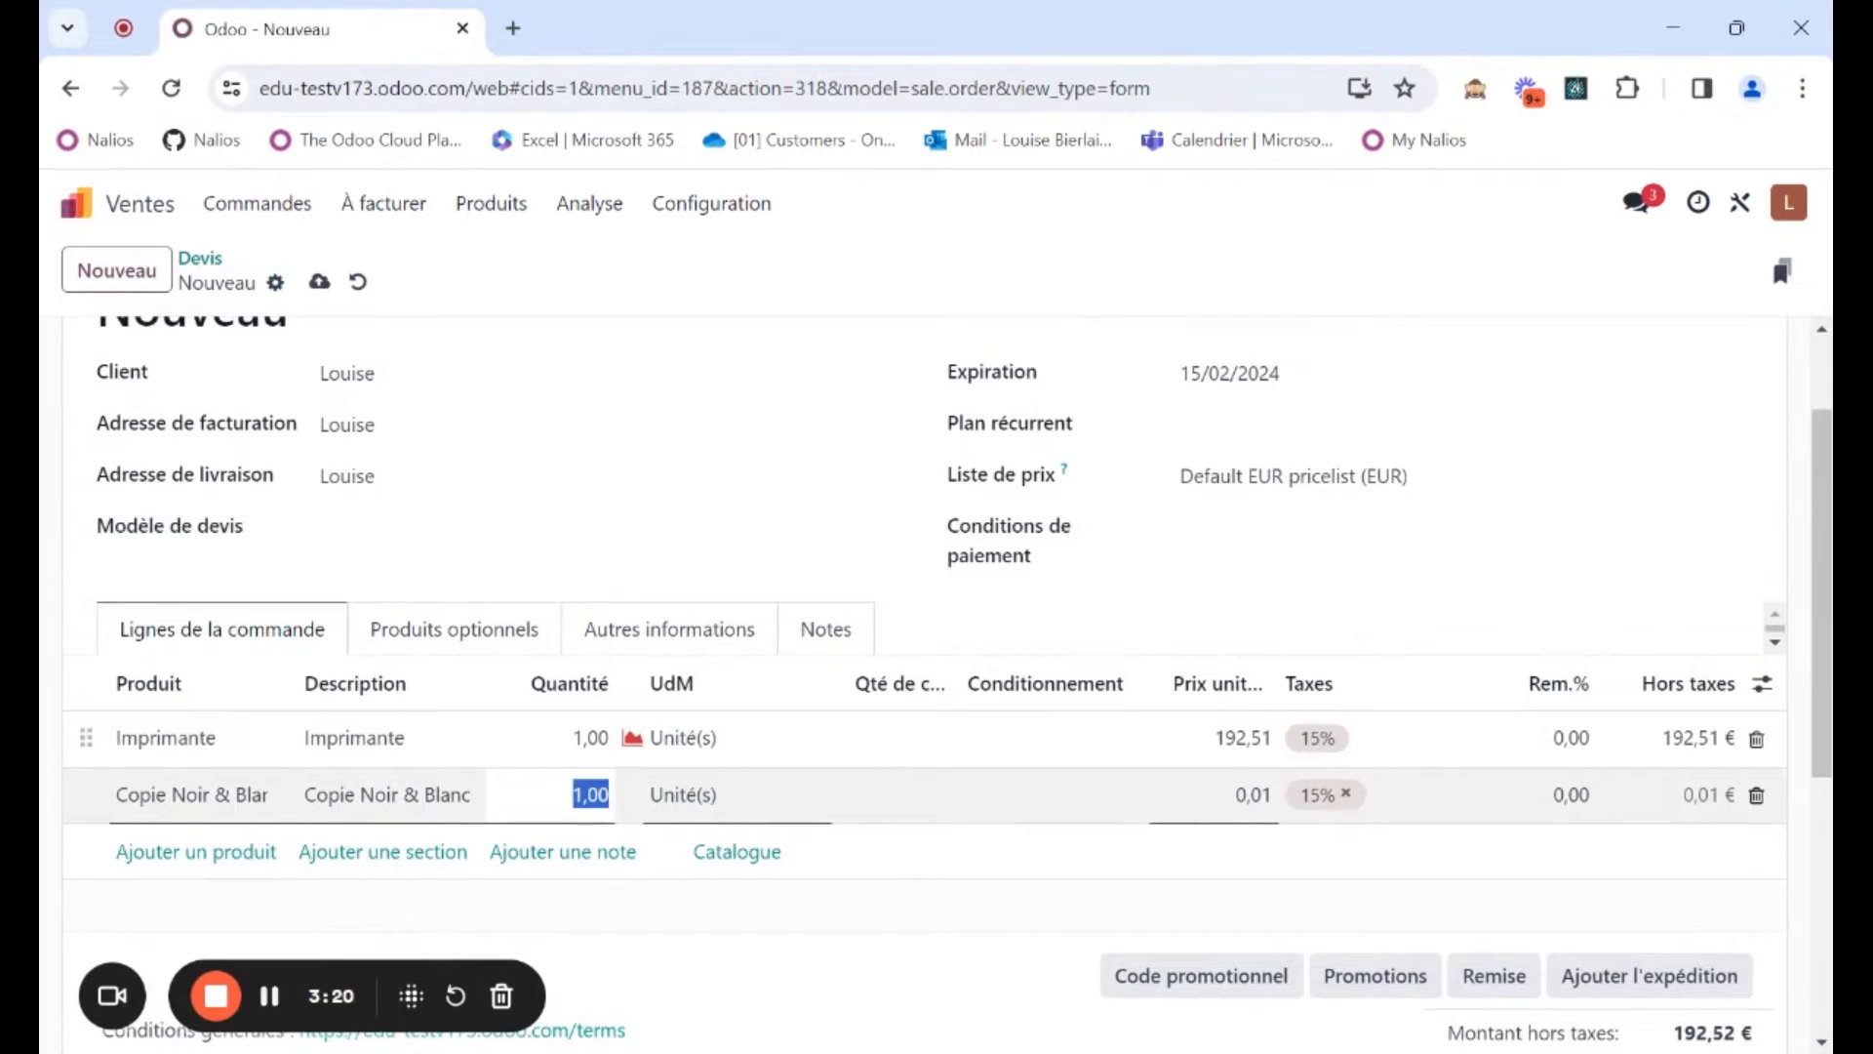
pyautogui.click(589, 794)
pyautogui.press('Left')
pyautogui.write('000')
pyautogui.click(720, 529)
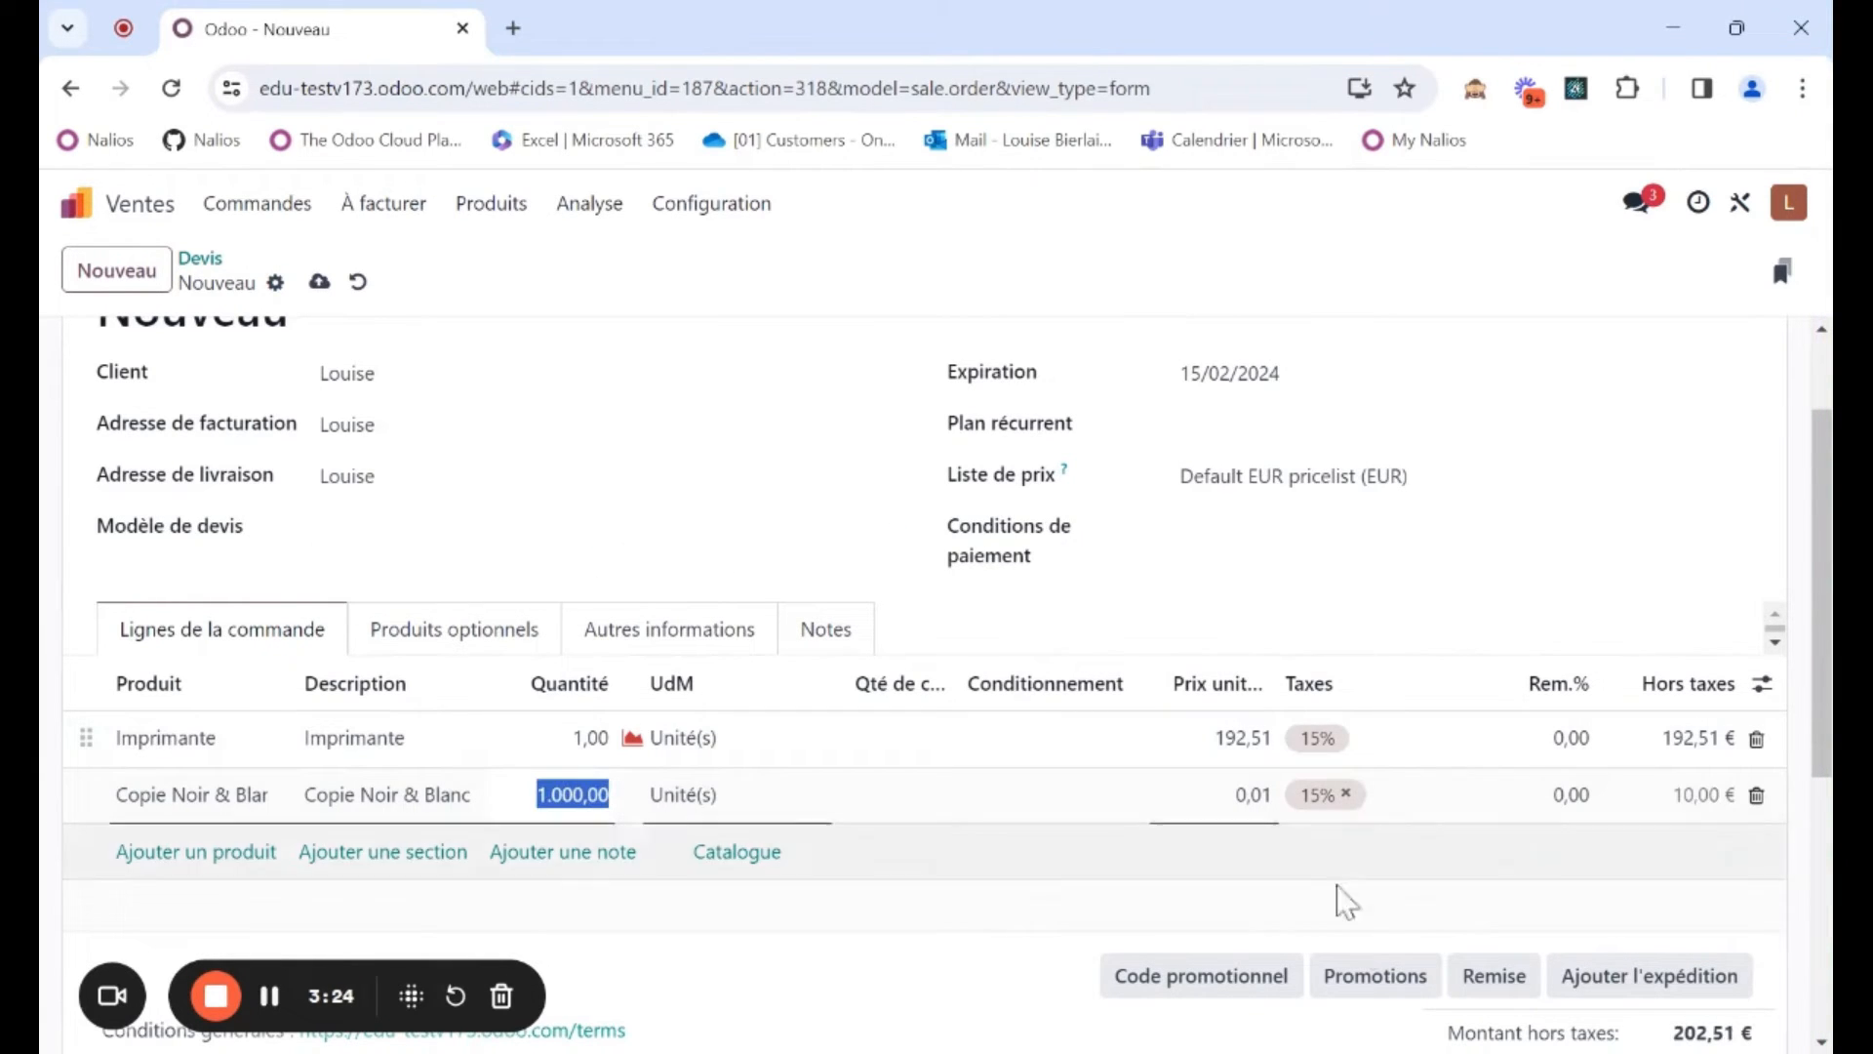
pyautogui.click(954, 915)
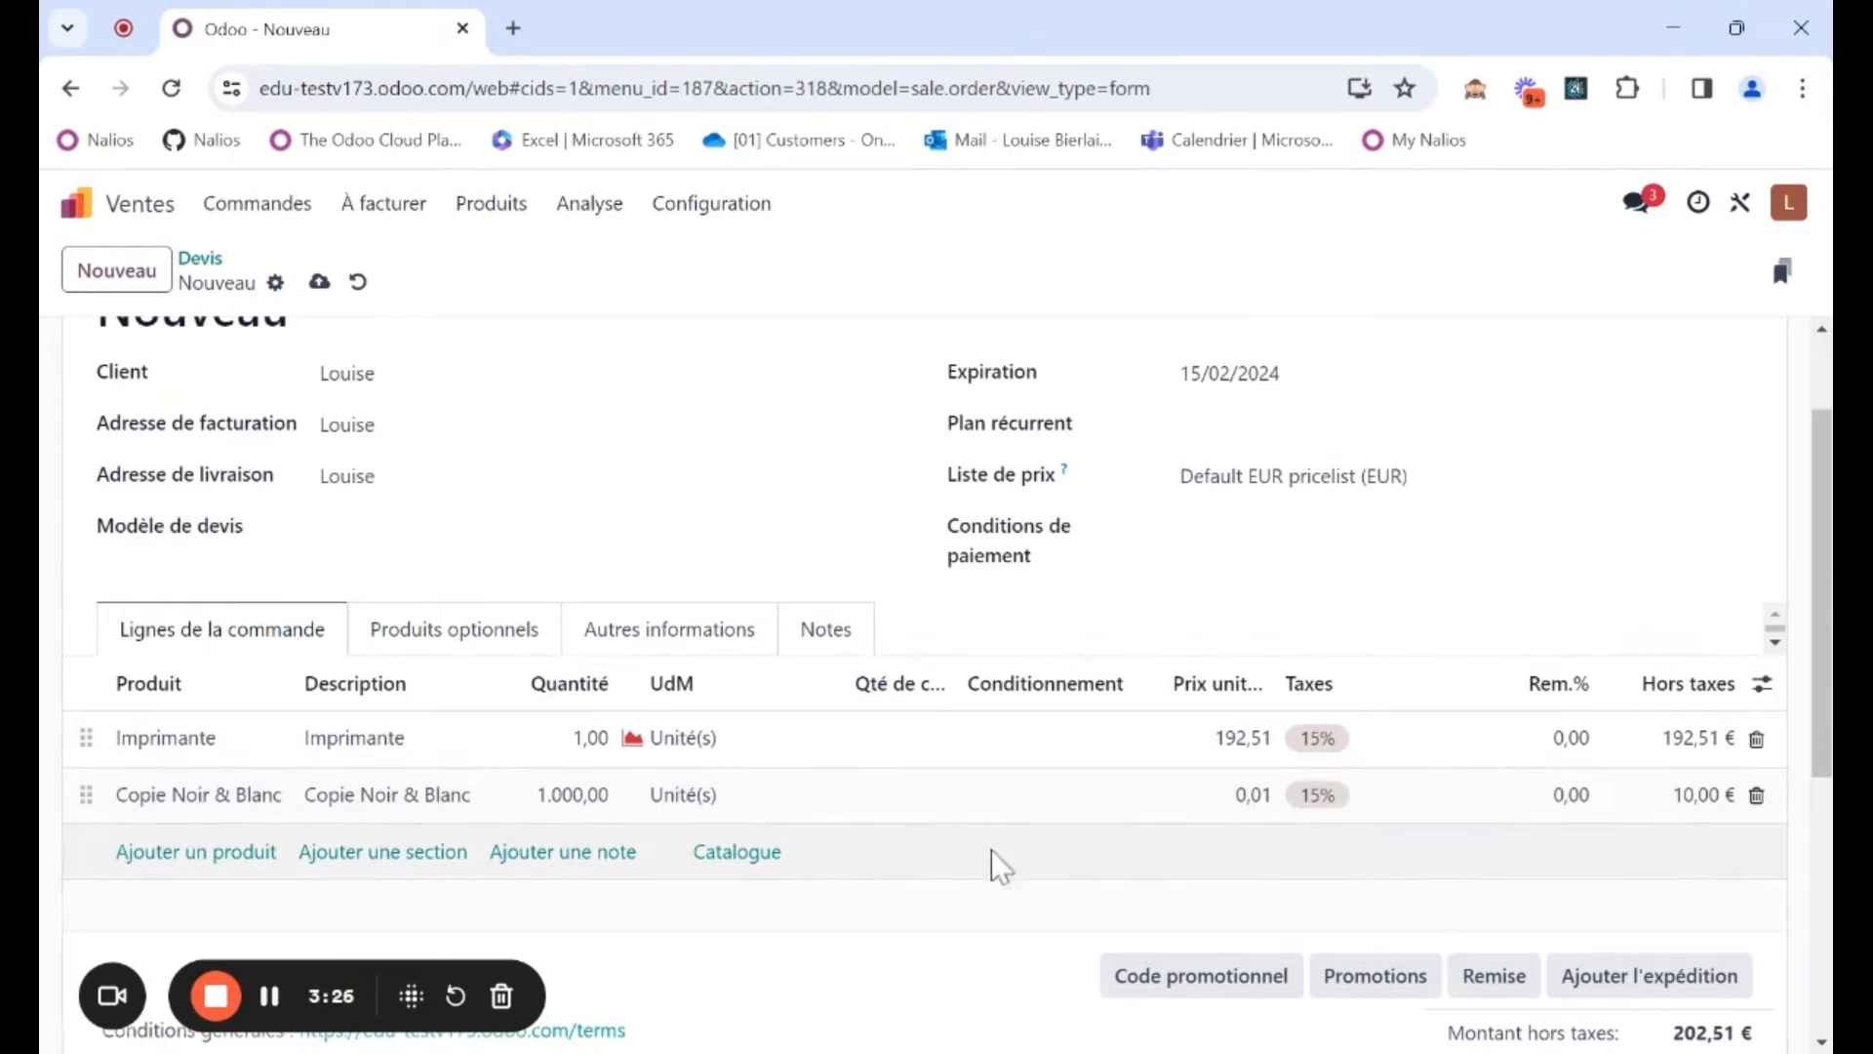
# Save the quotation and confirm it as a sales order
pyautogui.scroll(2, 849, 863)
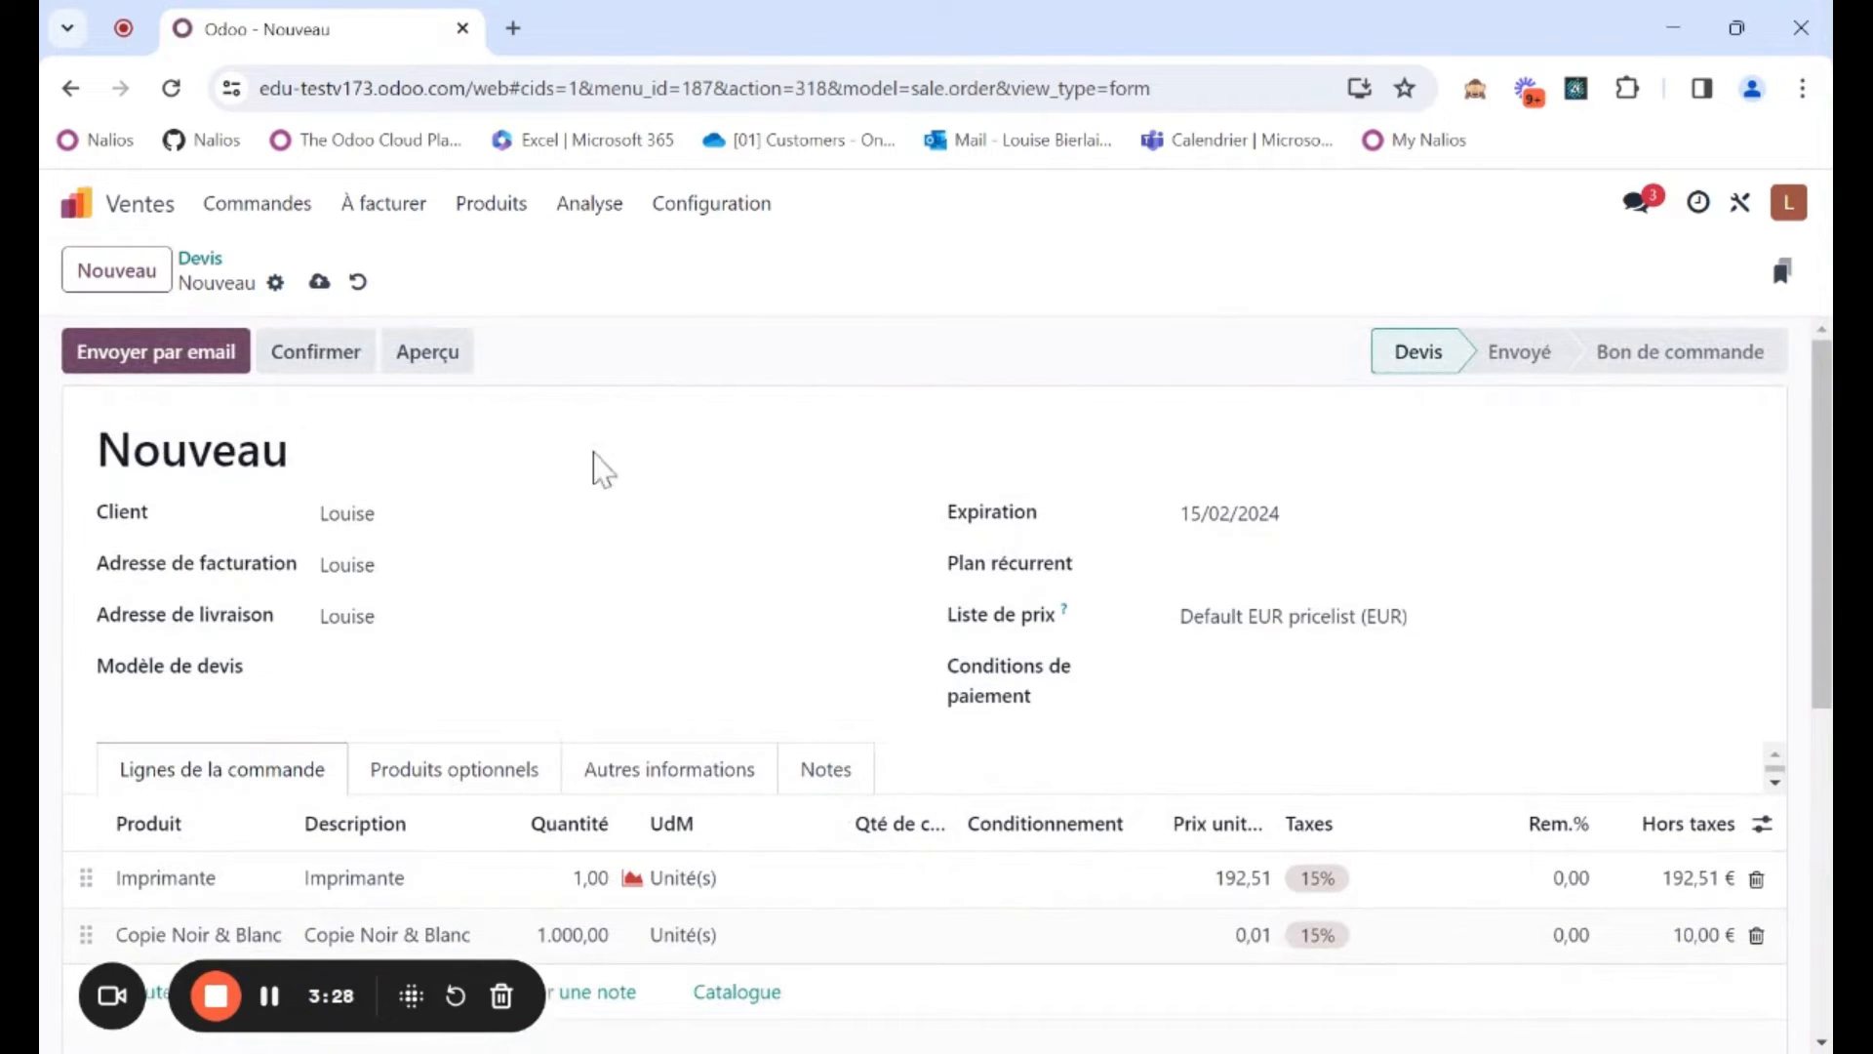
pyautogui.click(320, 283)
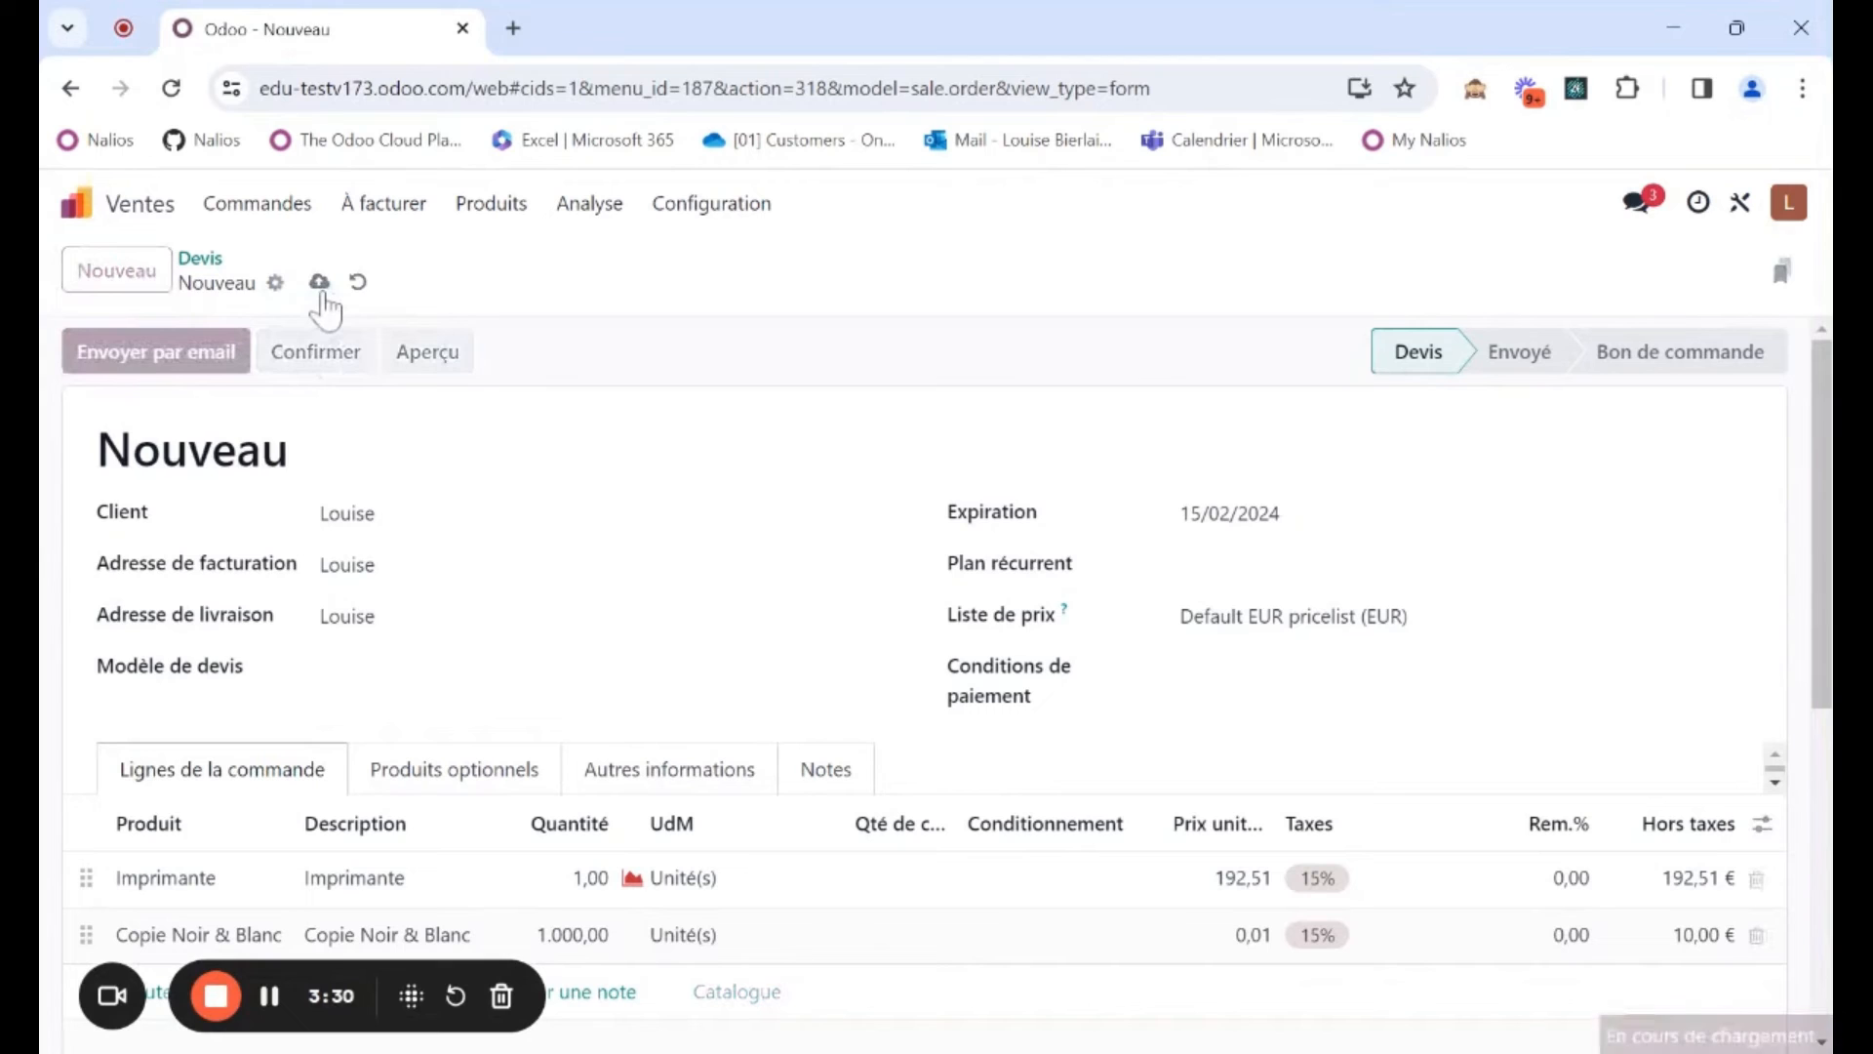
pyautogui.click(319, 369)
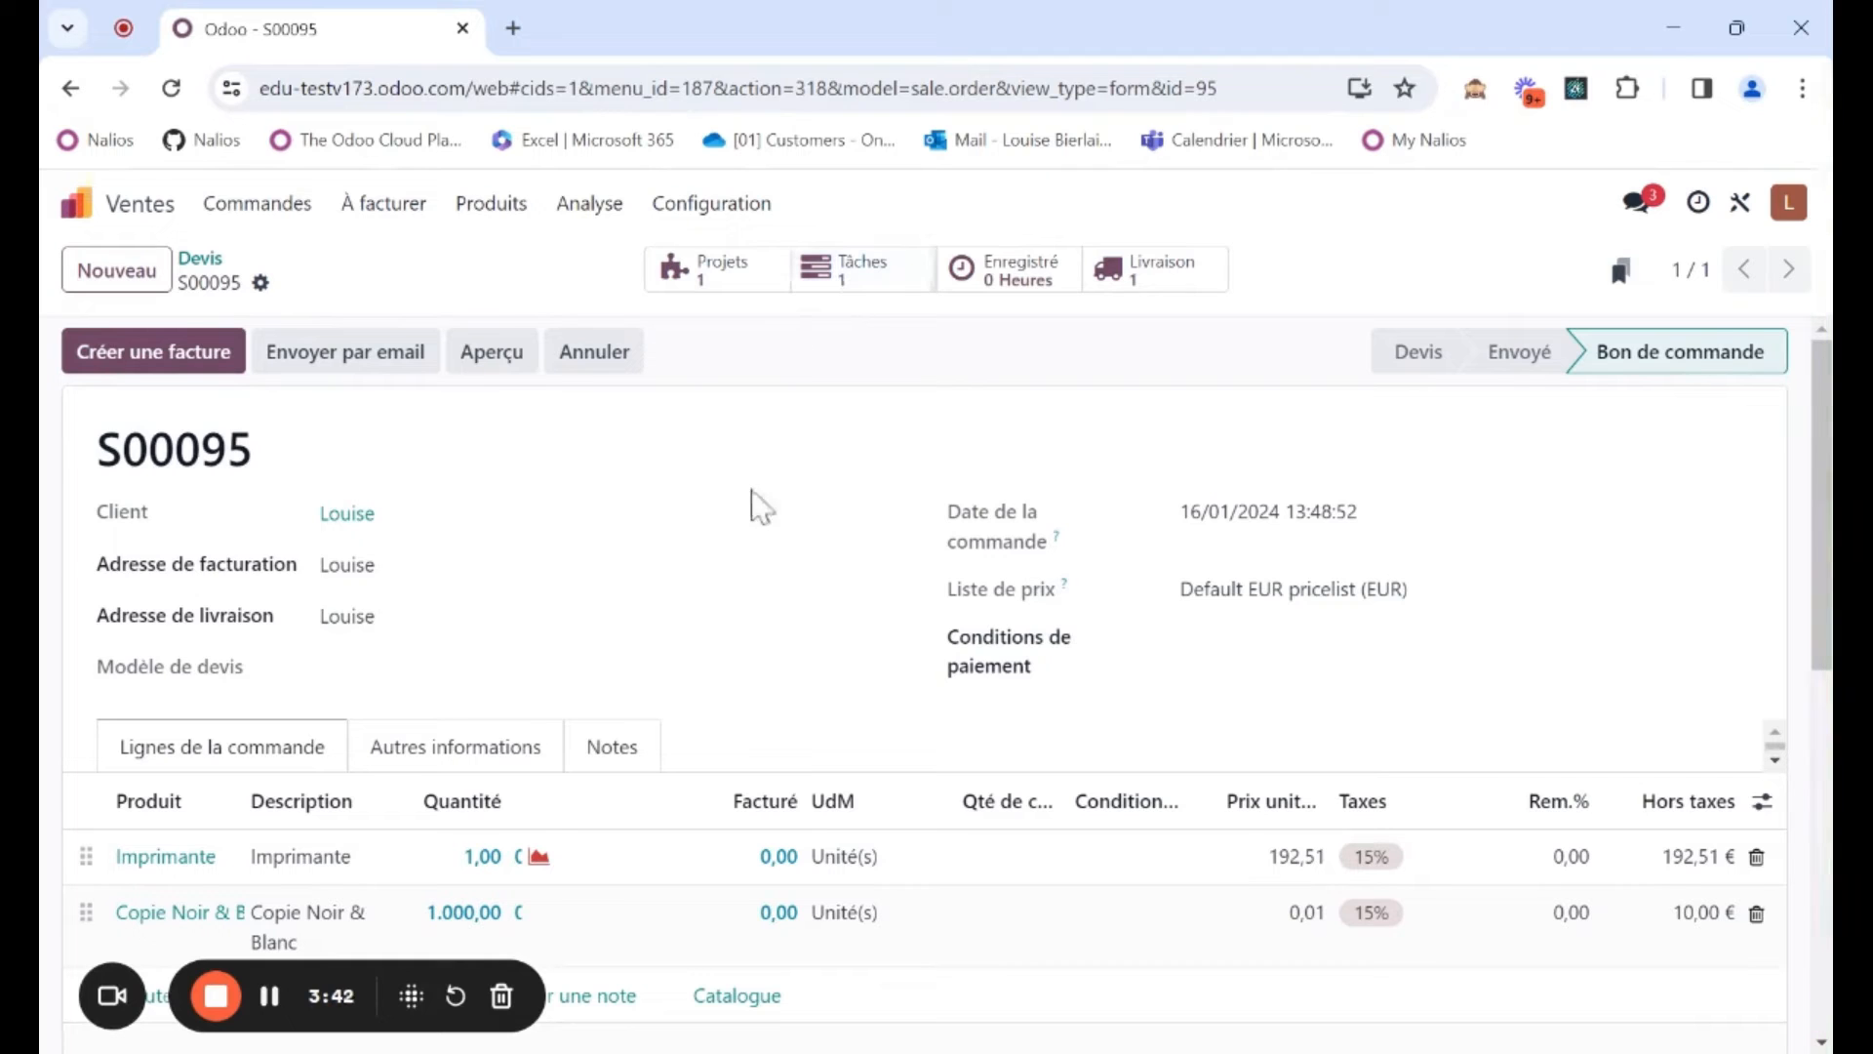
# Open the project linked to the sales order and examine its name, customer and Facturation details
pyautogui.click(720, 275)
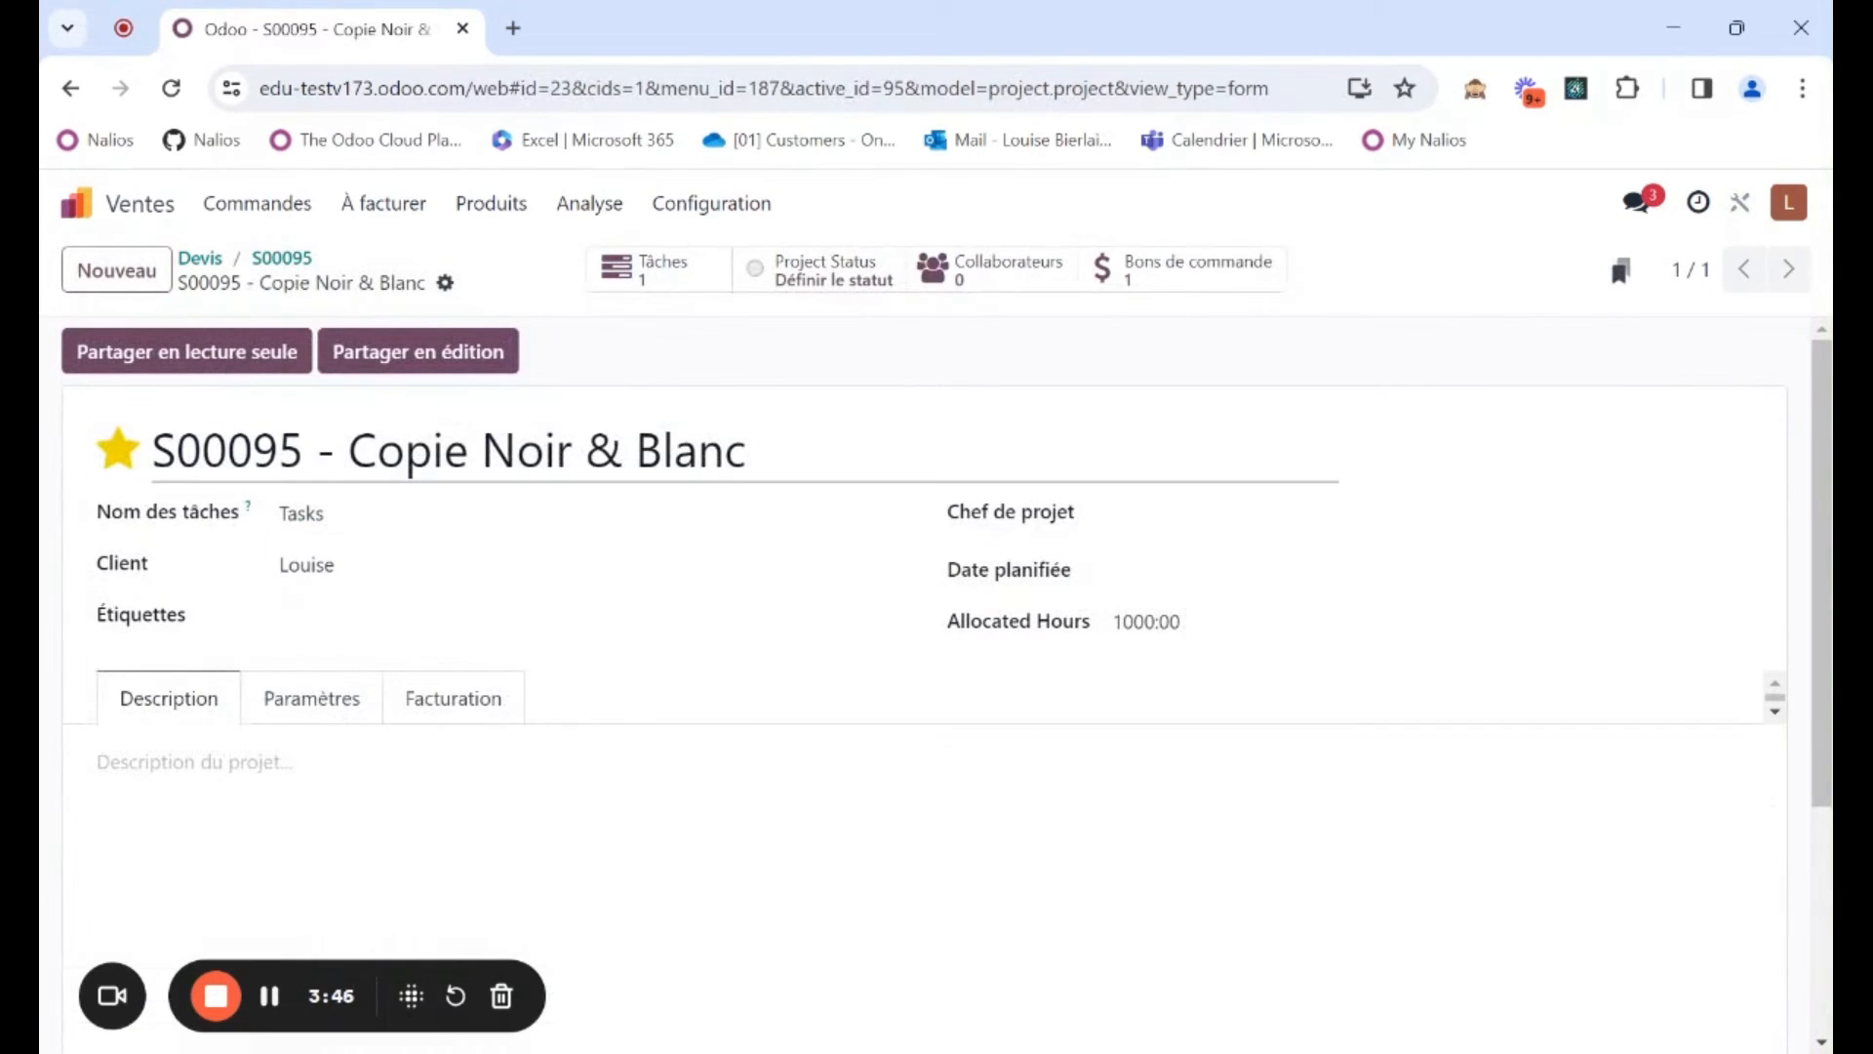
pyautogui.moveTo(152, 450); pyautogui.dragTo(747, 450)
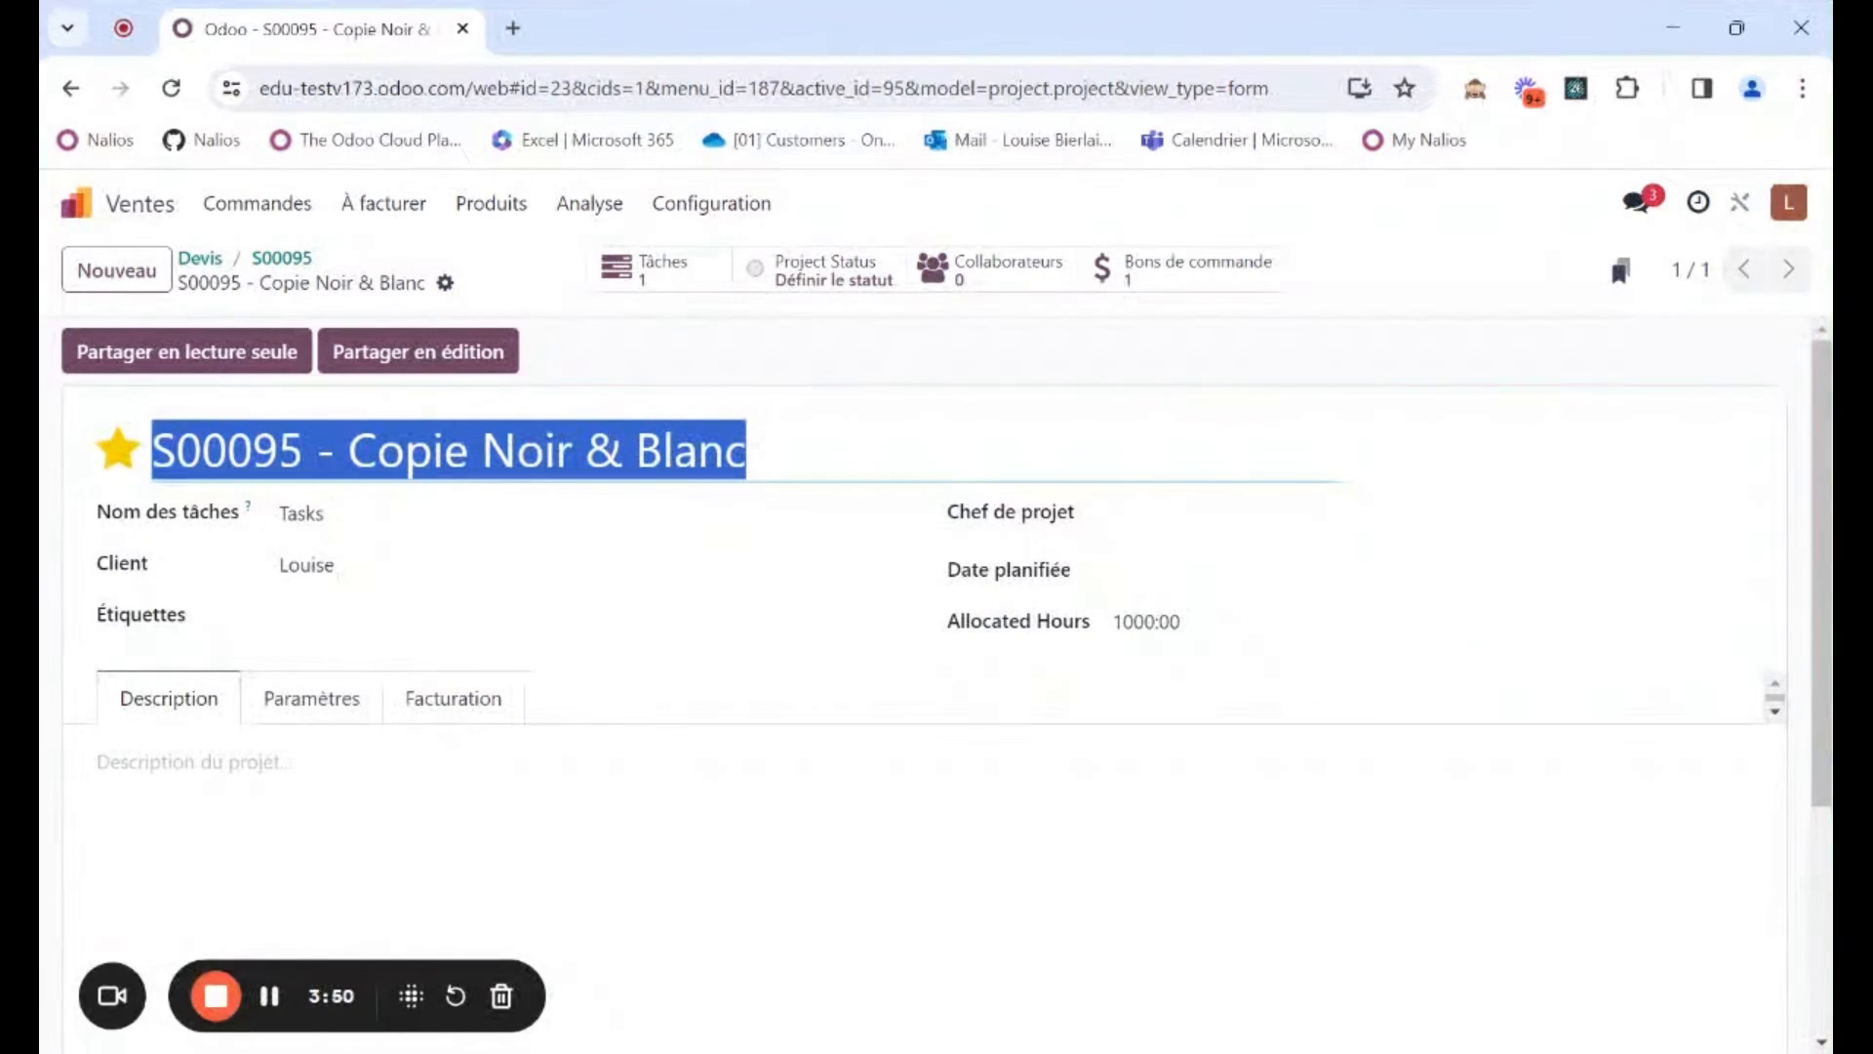
pyautogui.click(619, 562)
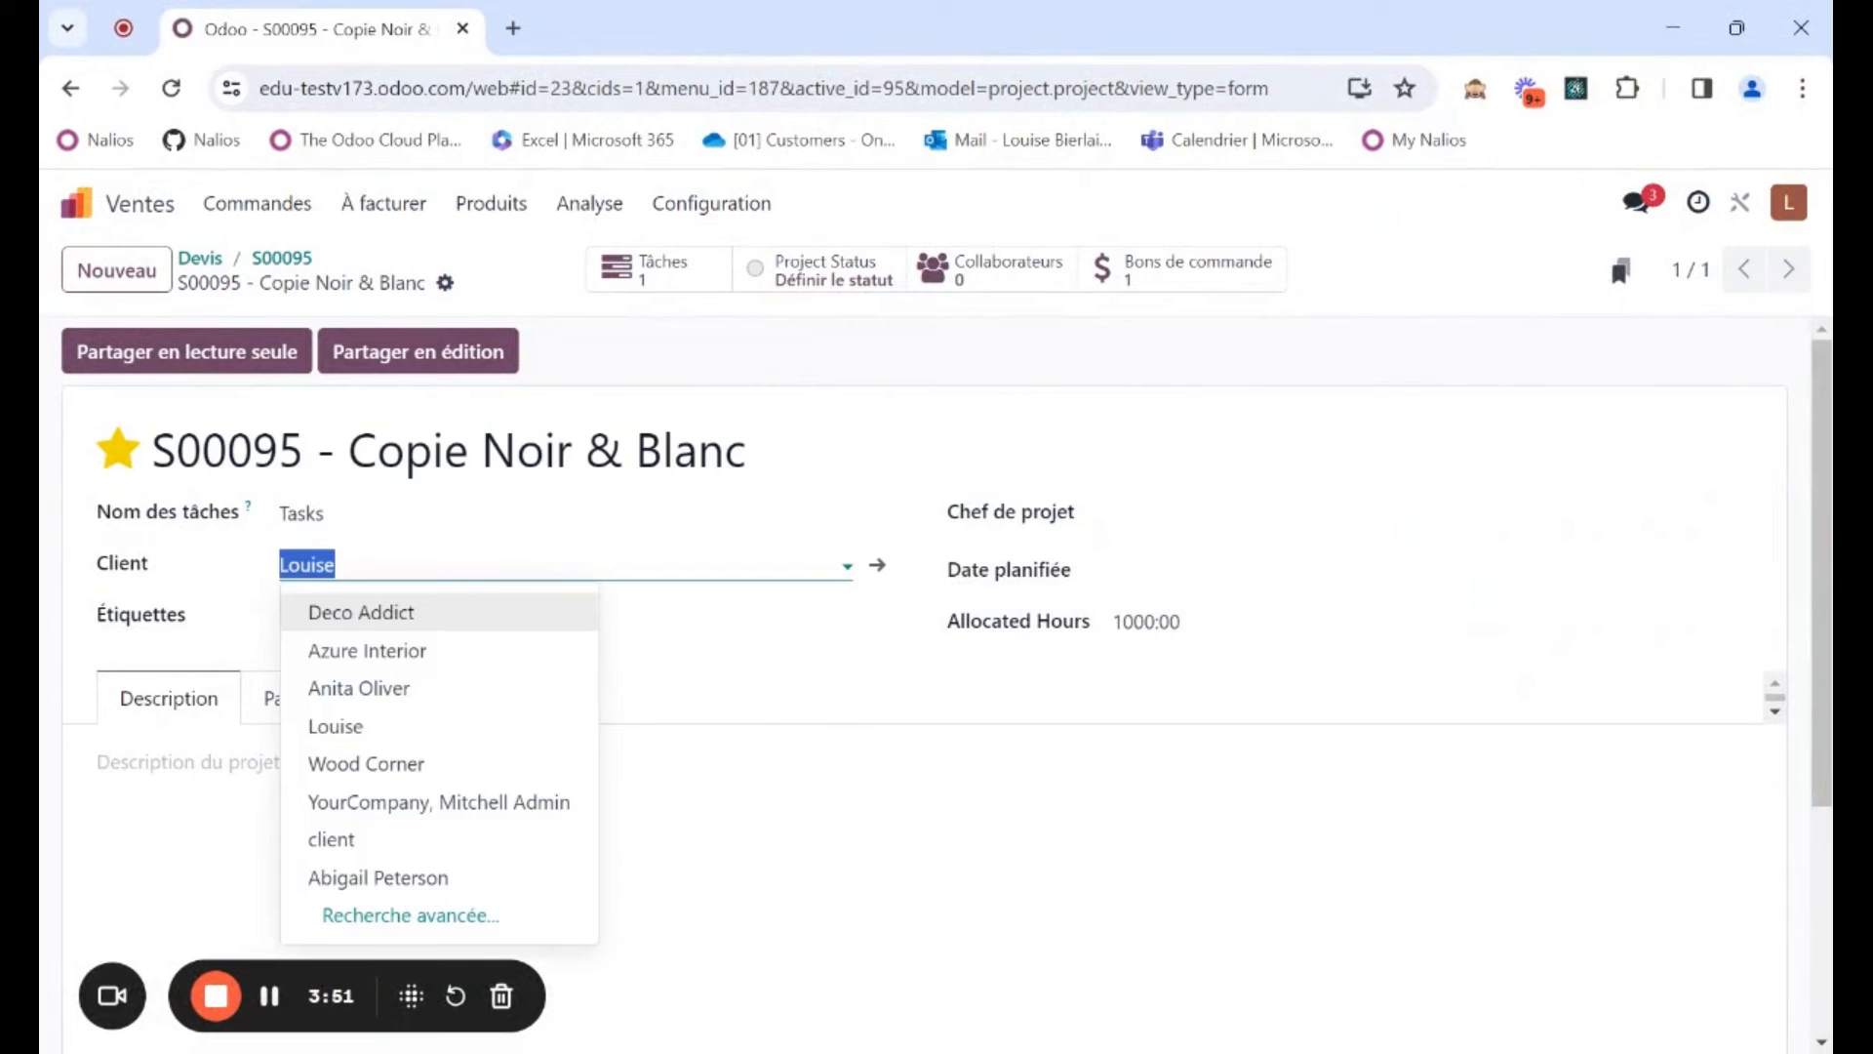
pyautogui.click(736, 731)
pyautogui.click(444, 710)
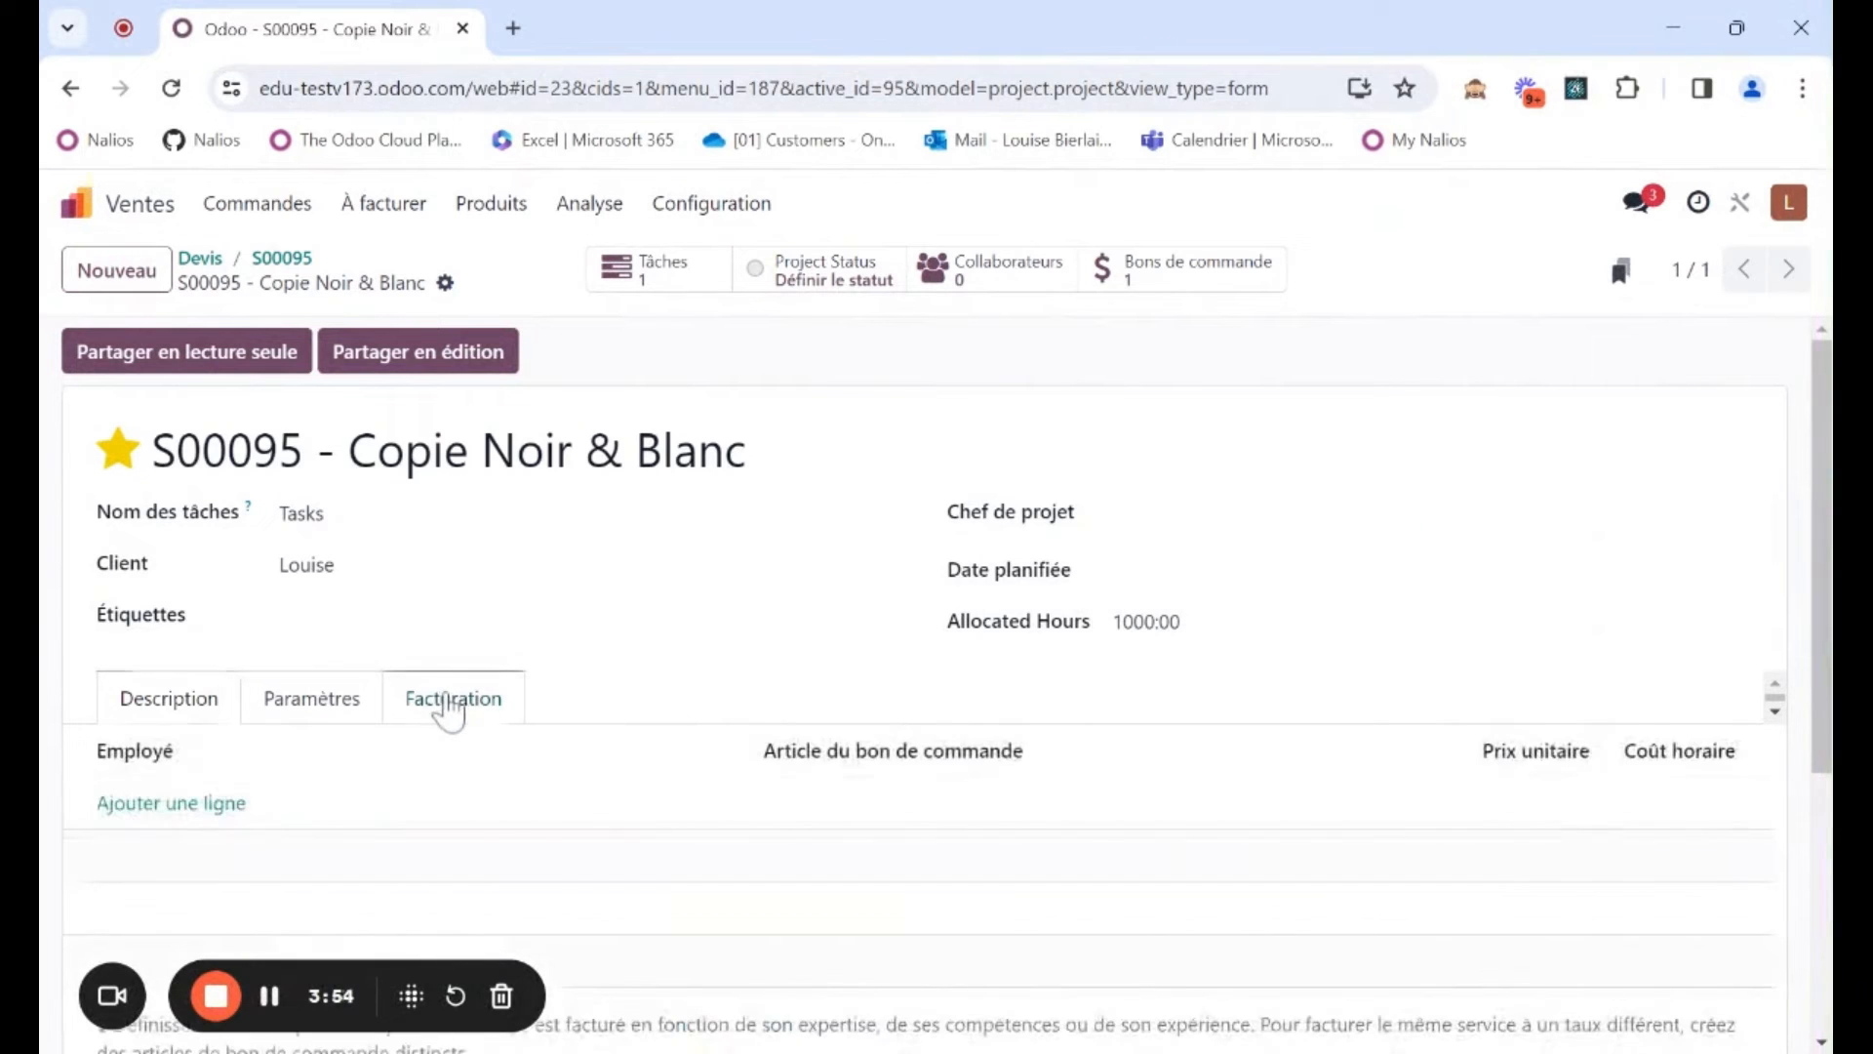
# Examine the project's Paramètres, including its sales order item, analytic account and visibility
pyautogui.click(332, 715)
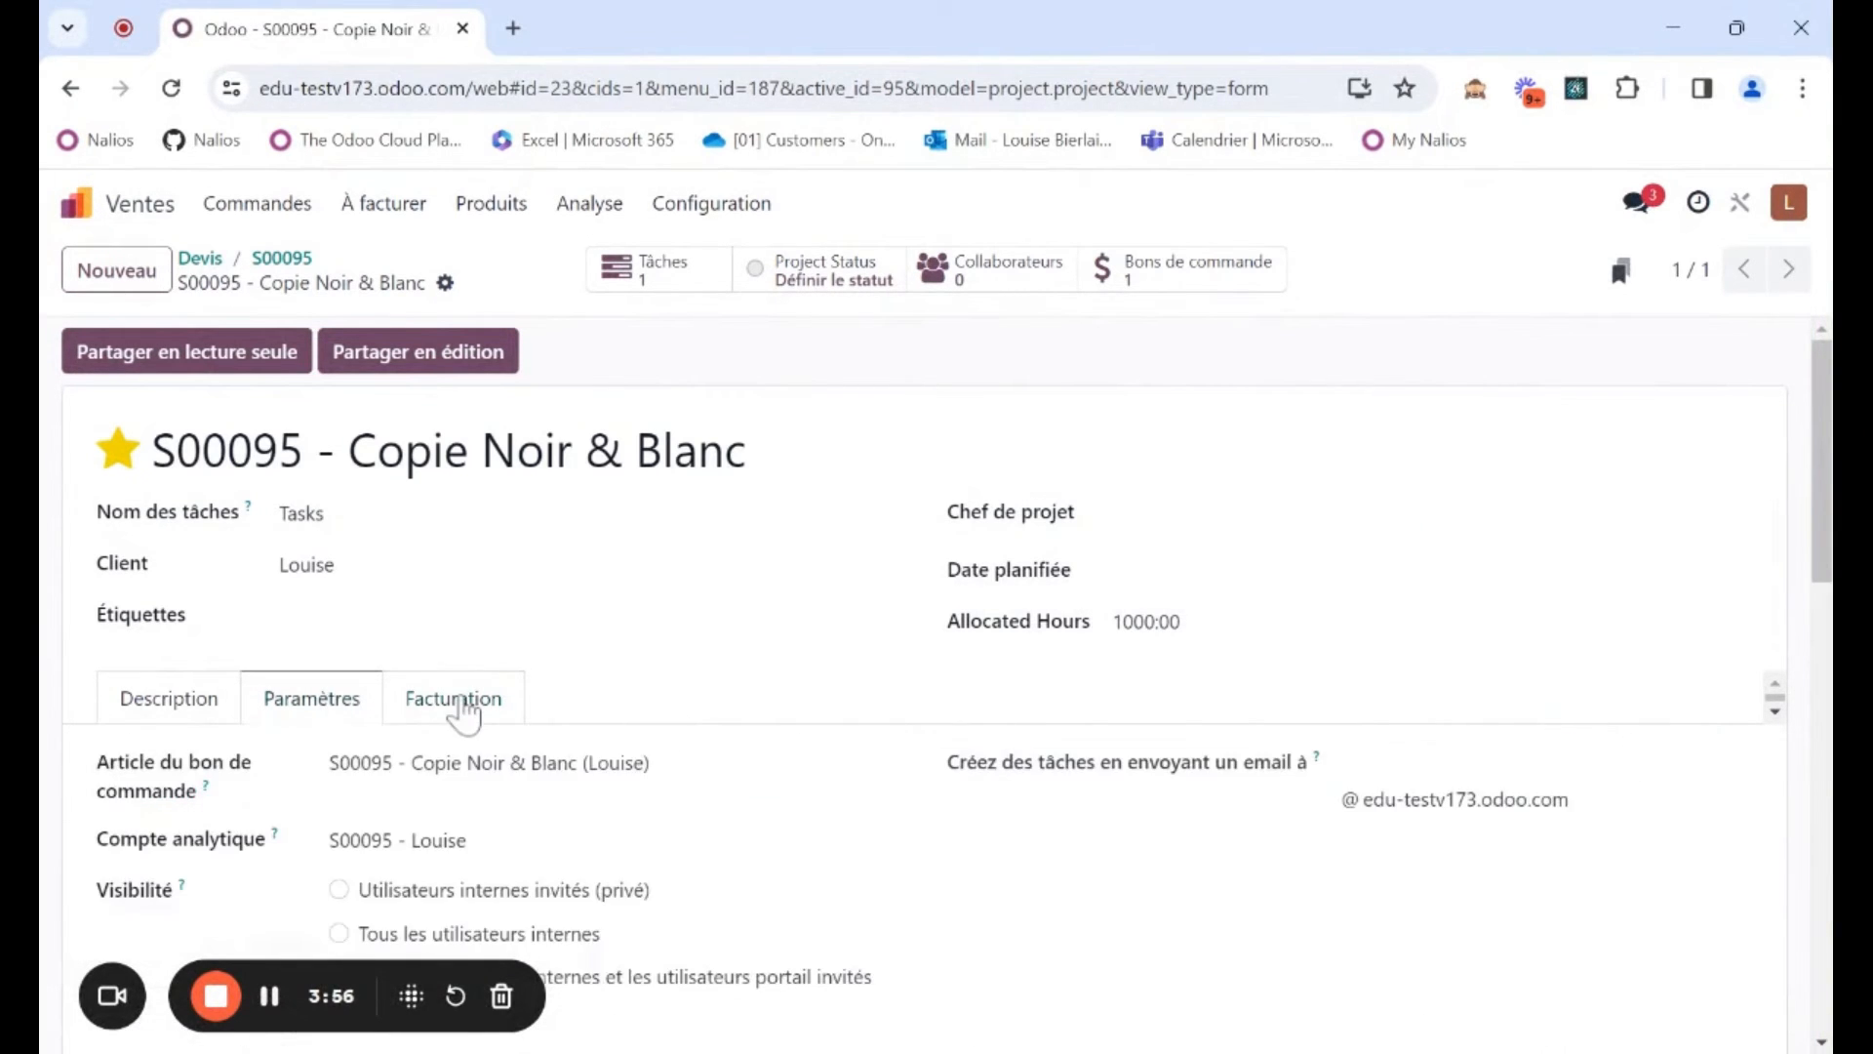
pyautogui.click(451, 721)
pyautogui.click(321, 717)
pyautogui.scroll(-2, 611, 681)
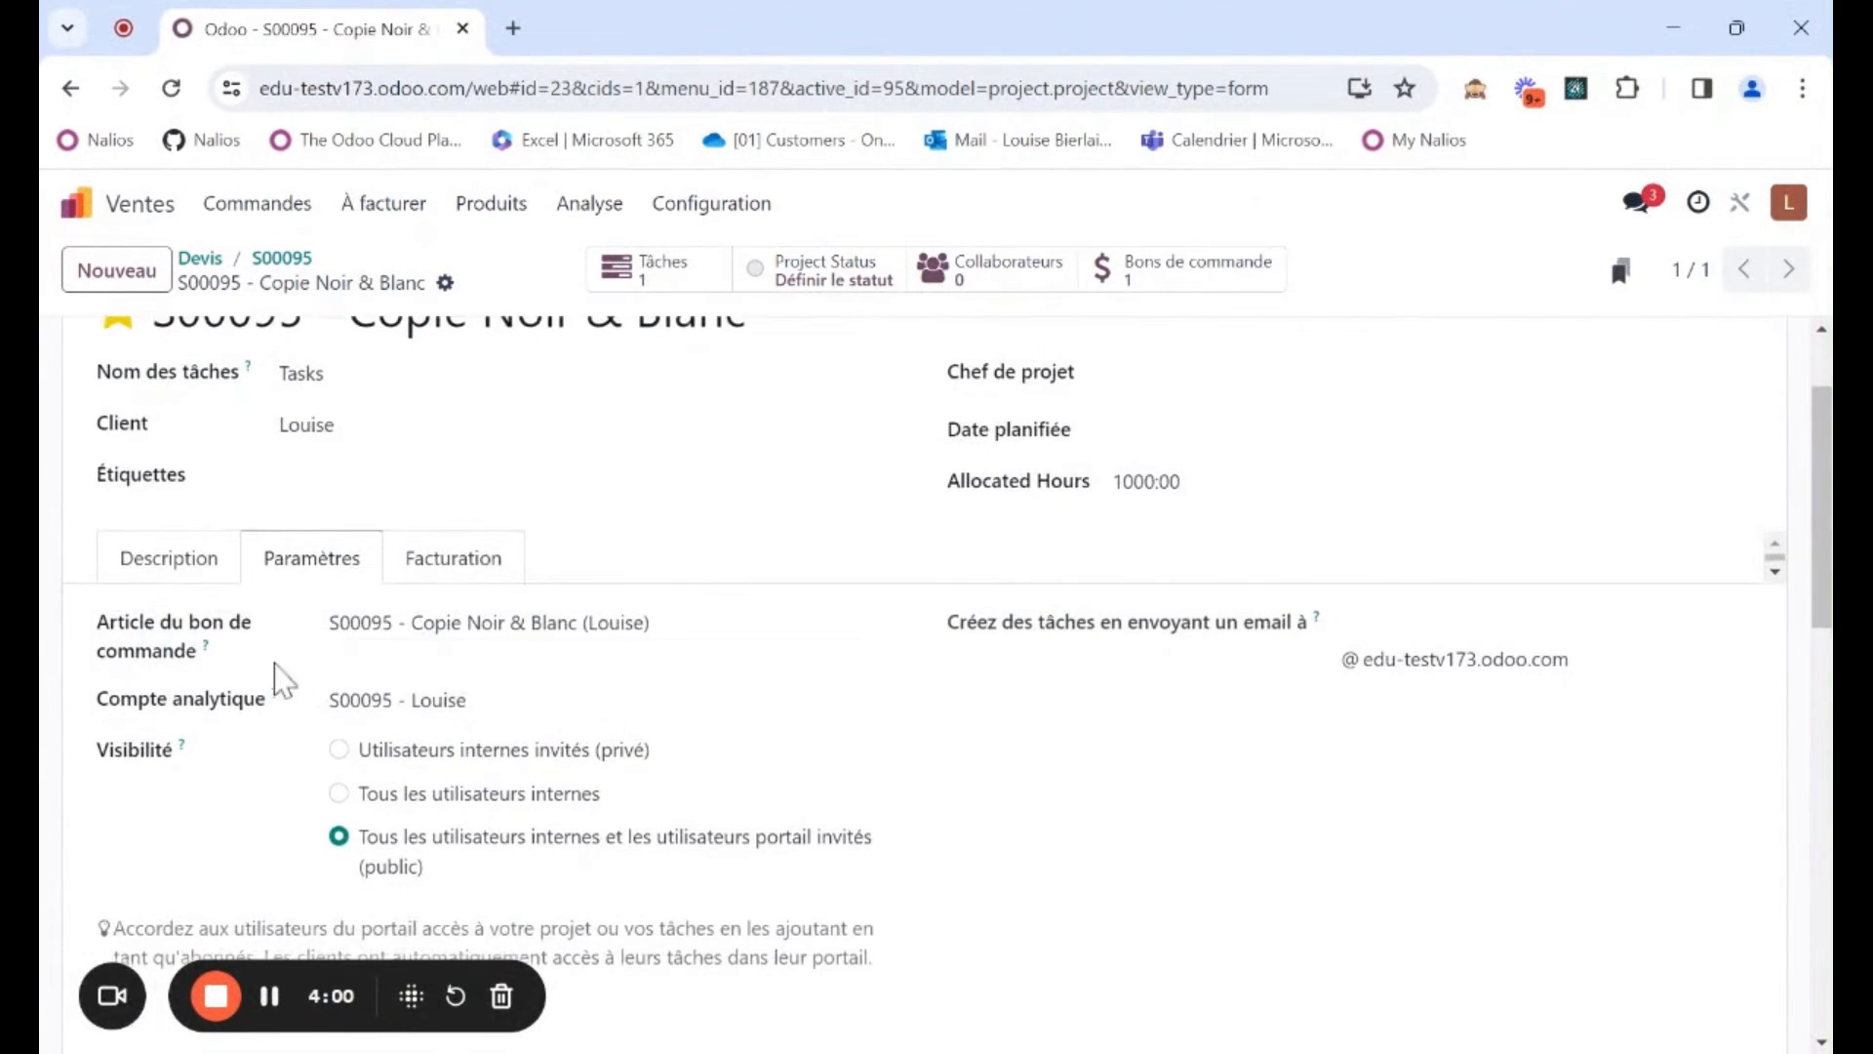
pyautogui.scroll(-2, 357, 674)
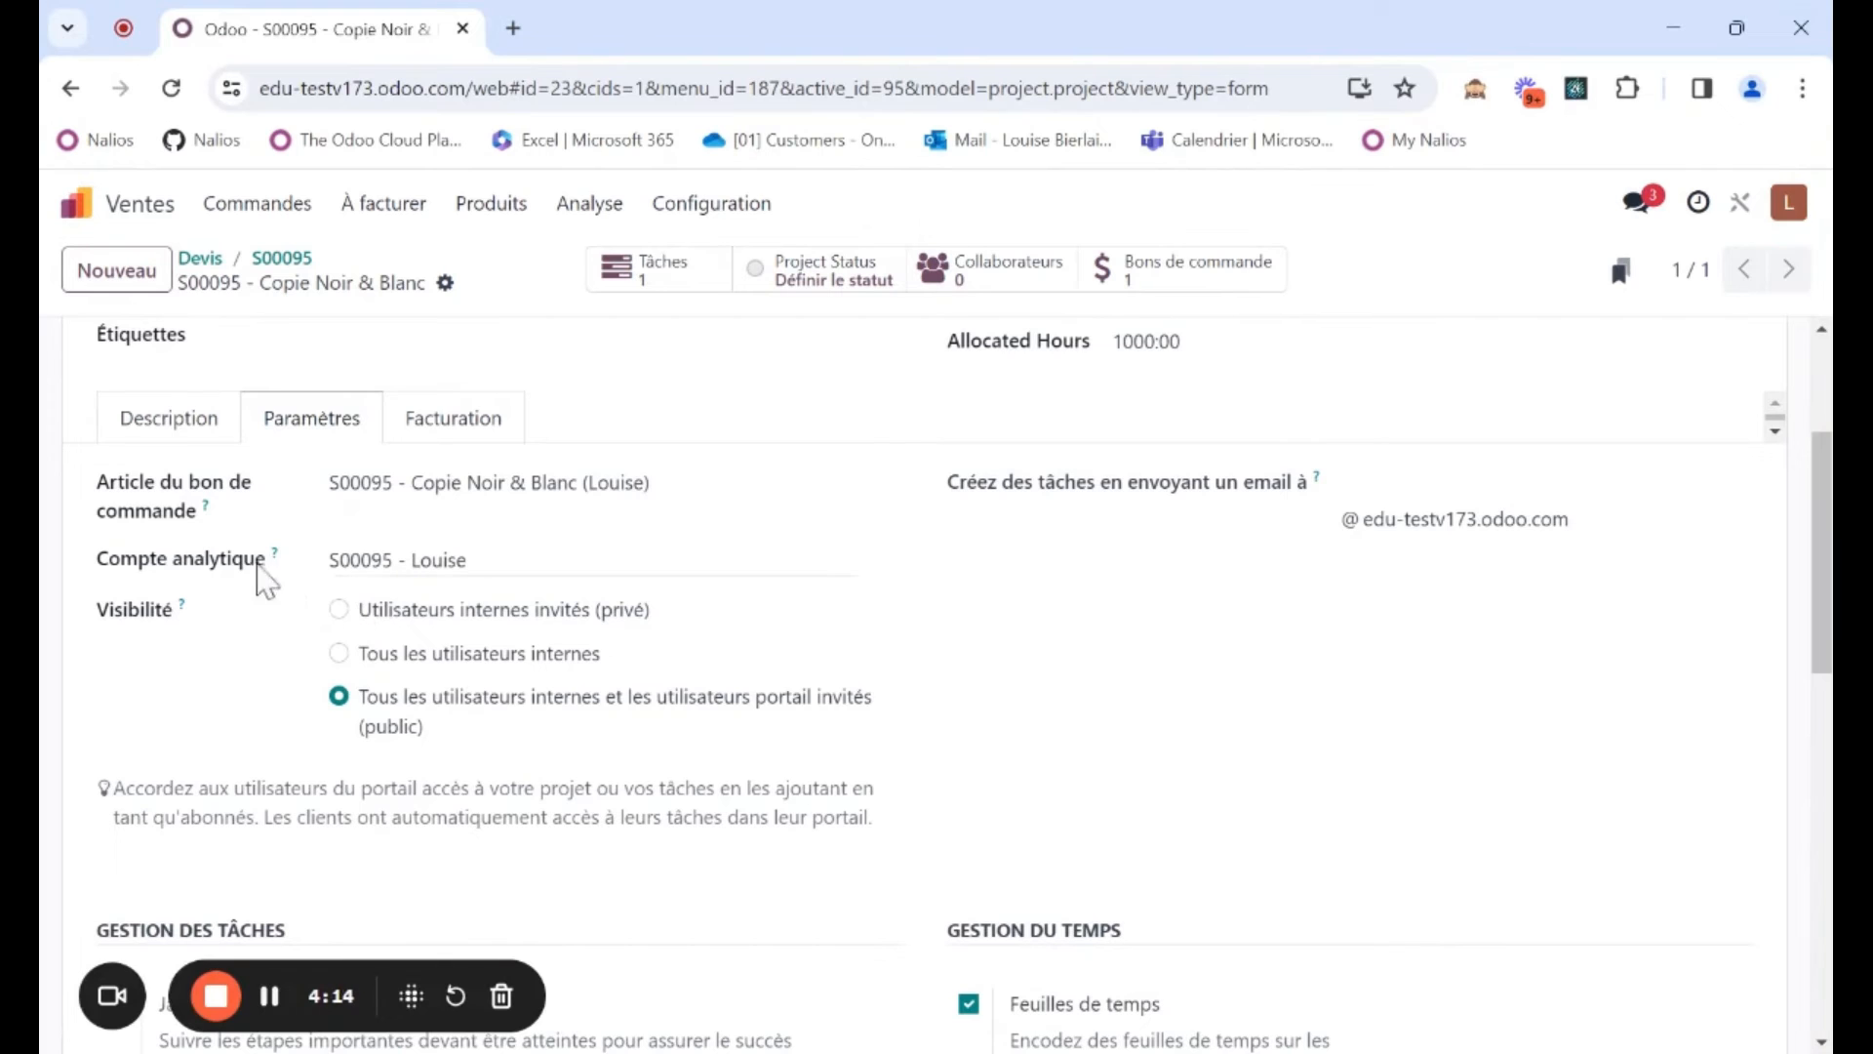
pyautogui.scroll(3, 371, 564)
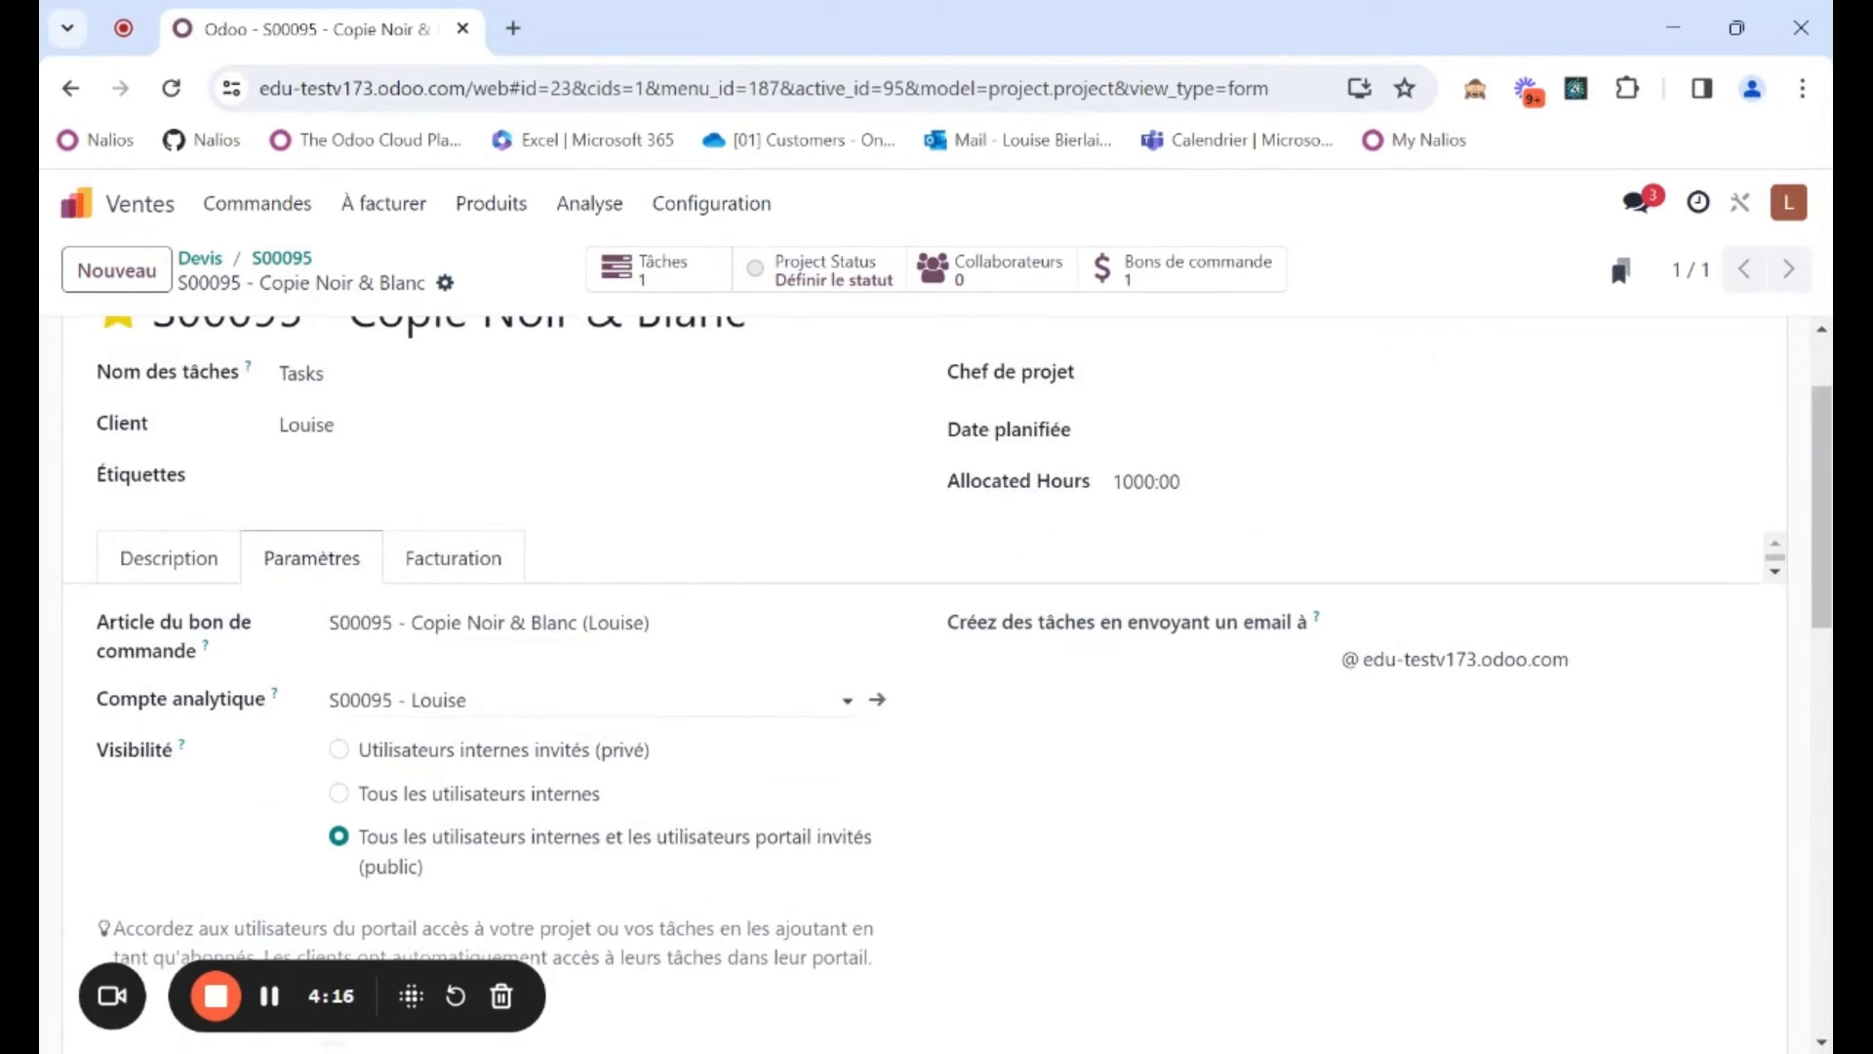
# Compare the project's analytic account with the order reference in its title, and review the remaining project settings
pyautogui.click(583, 701)
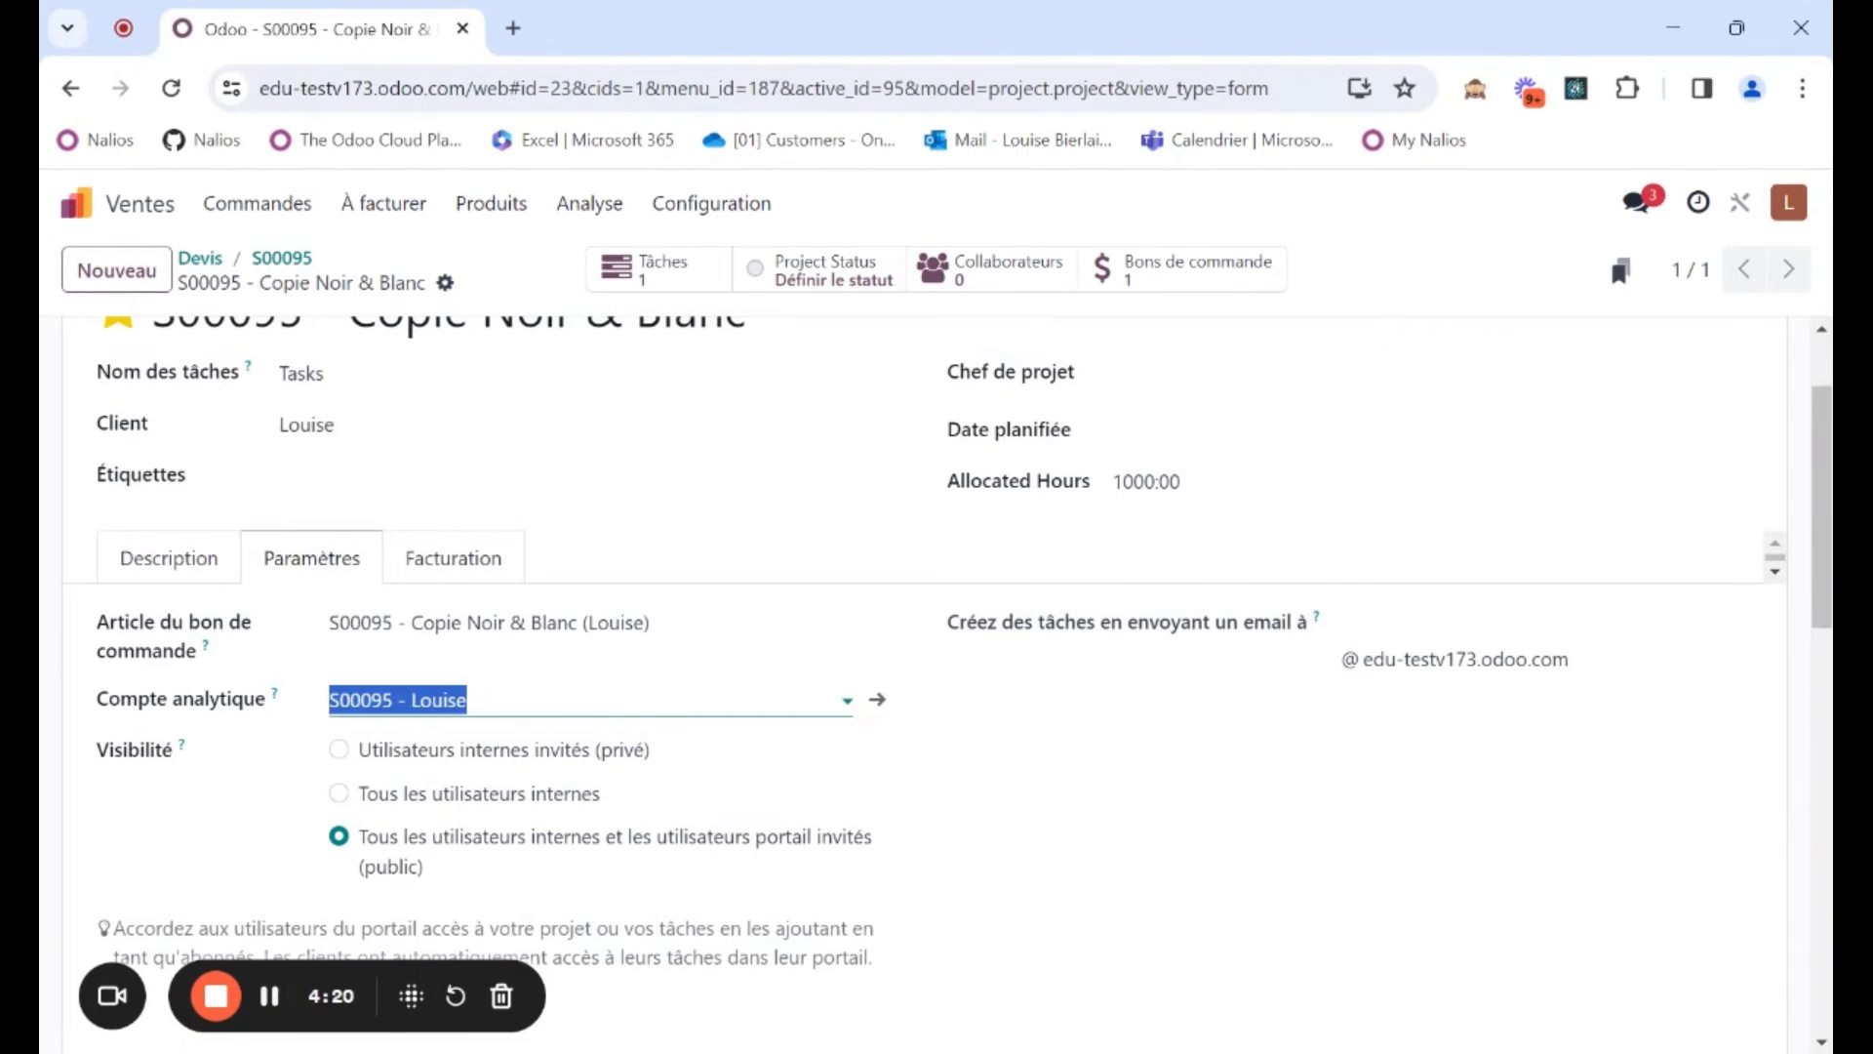
pyautogui.click(393, 700)
pyautogui.scroll(1, 253, 510)
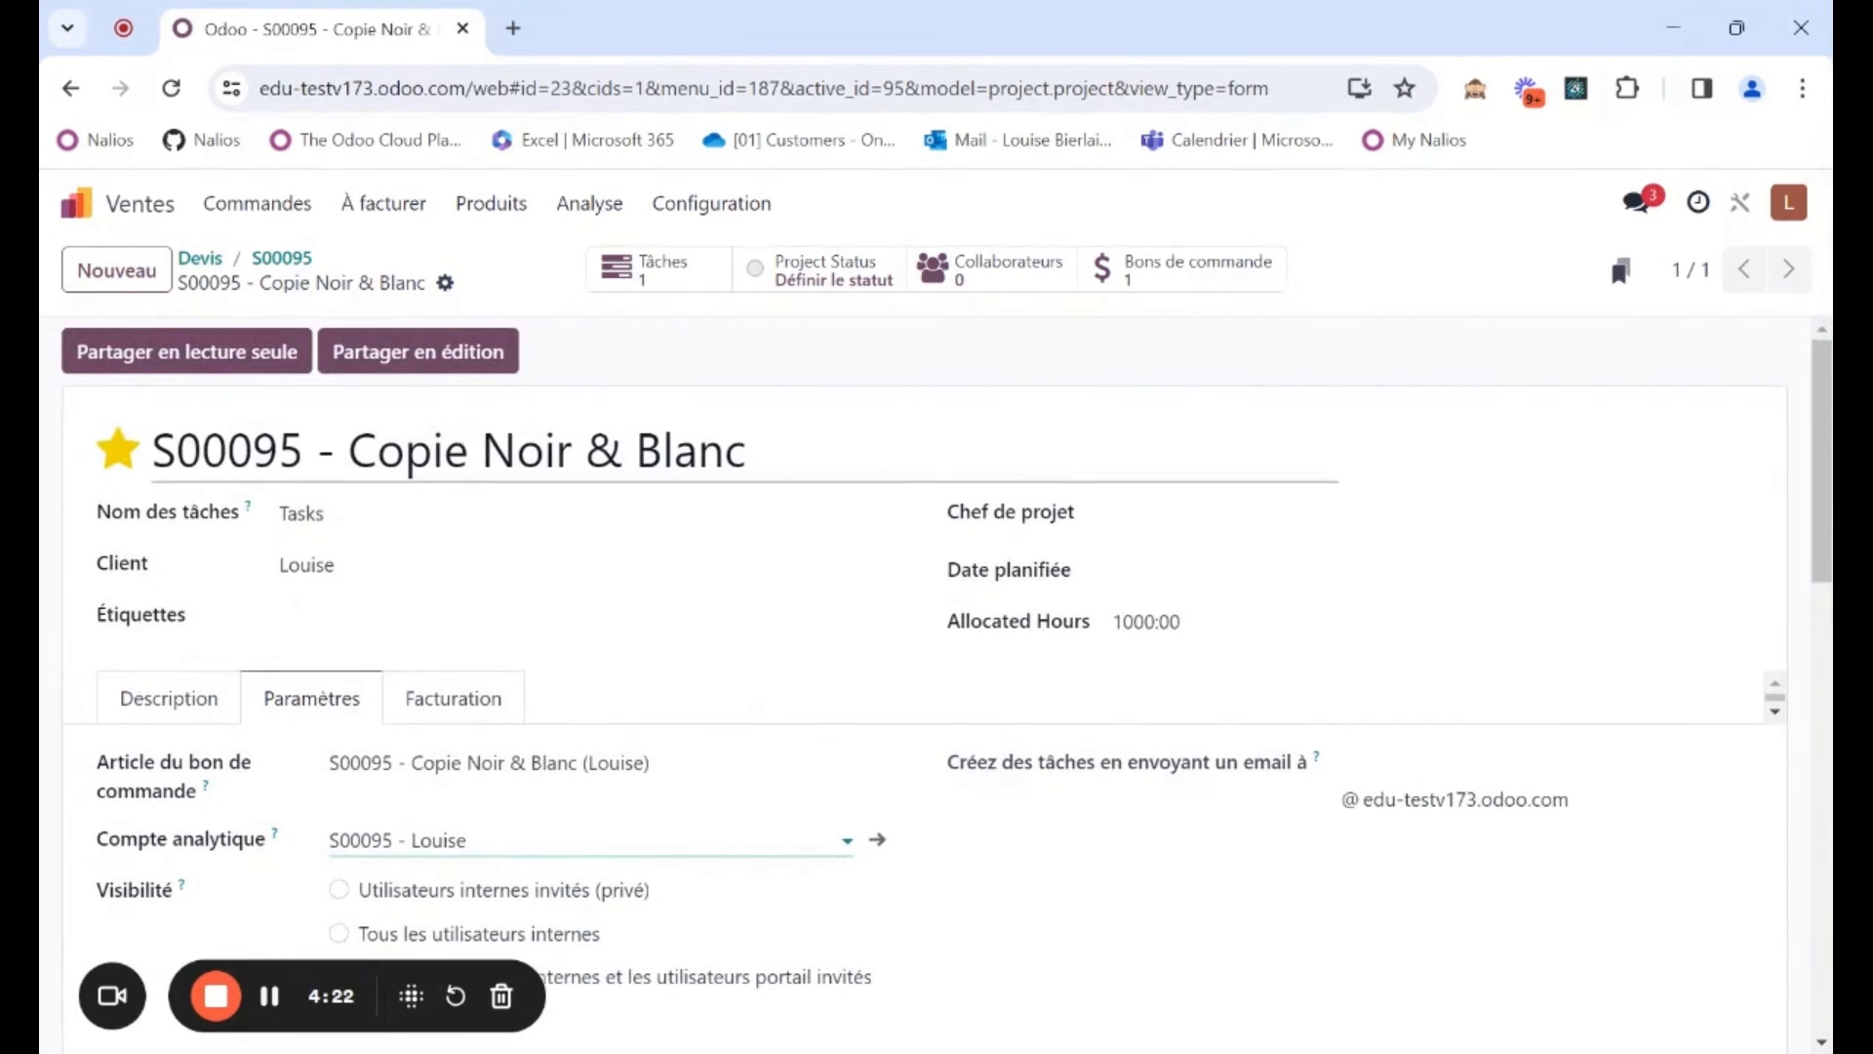
pyautogui.moveTo(153, 451); pyautogui.dragTo(303, 451)
pyautogui.scroll(-1, 459, 683)
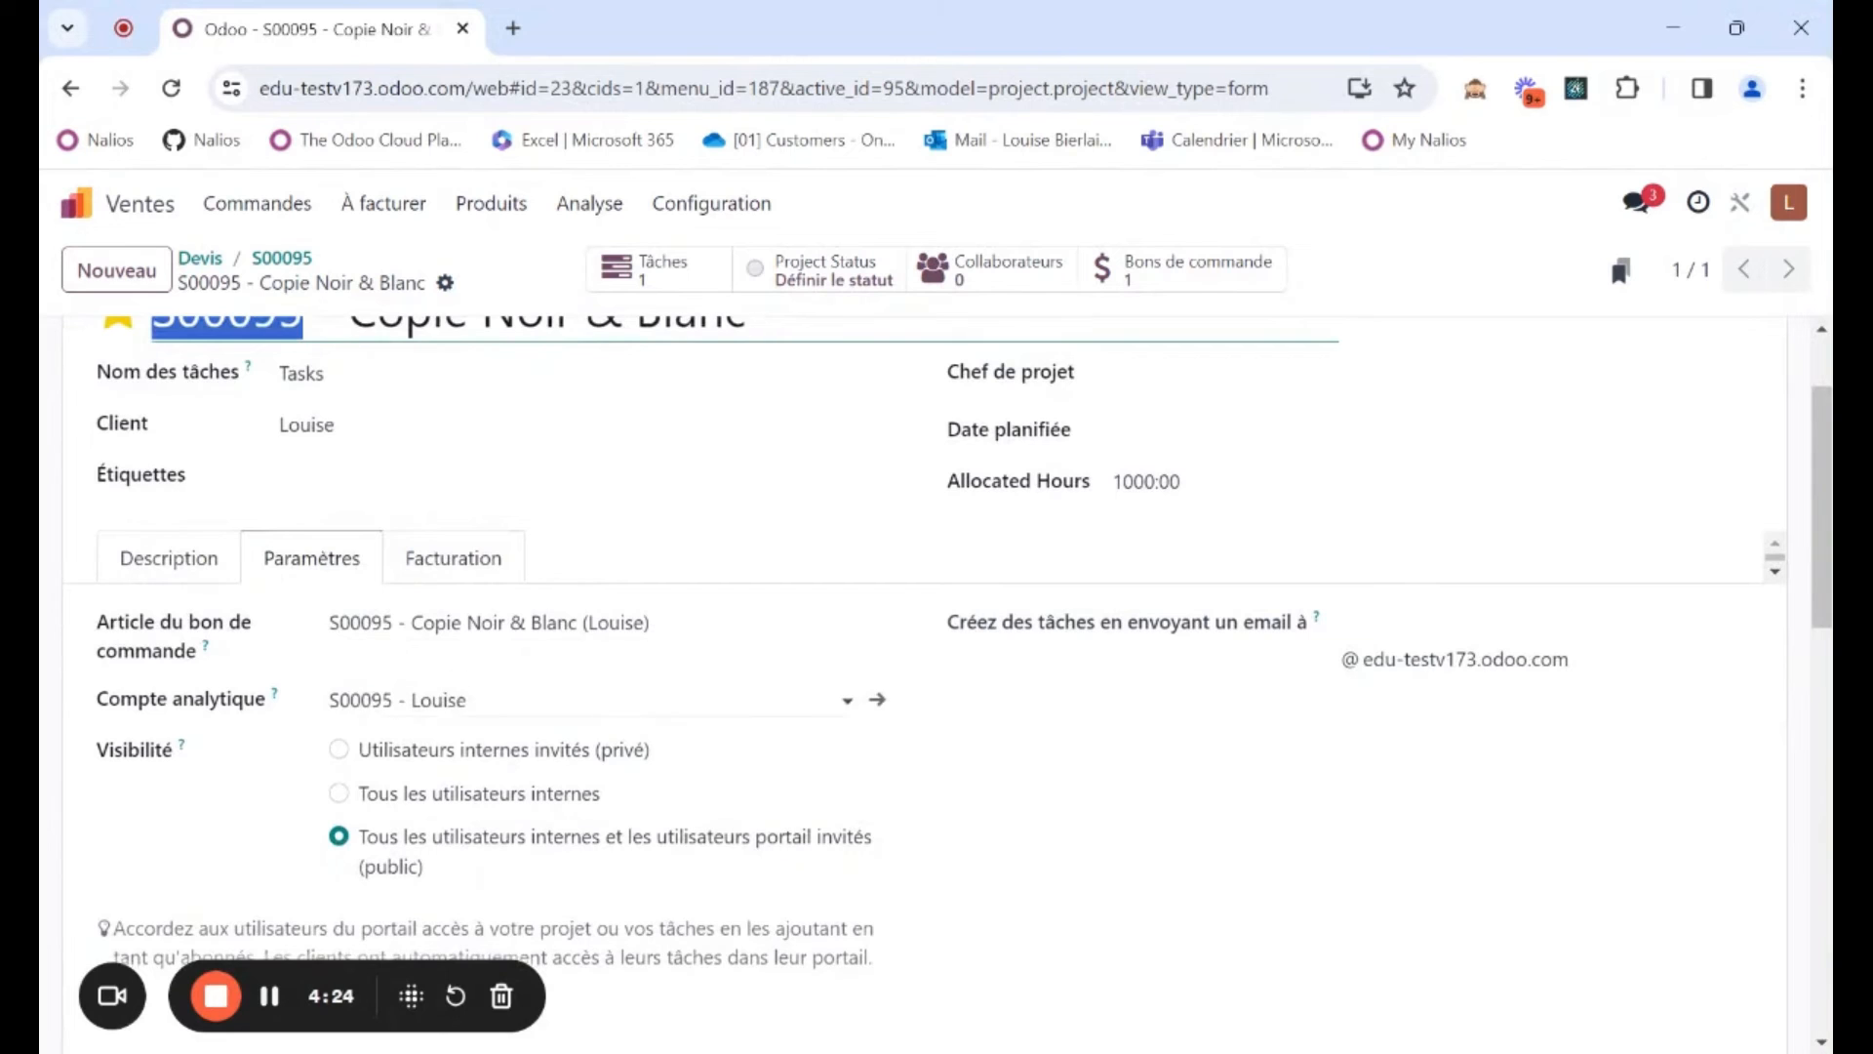
pyautogui.click(478, 701)
pyautogui.click(478, 701)
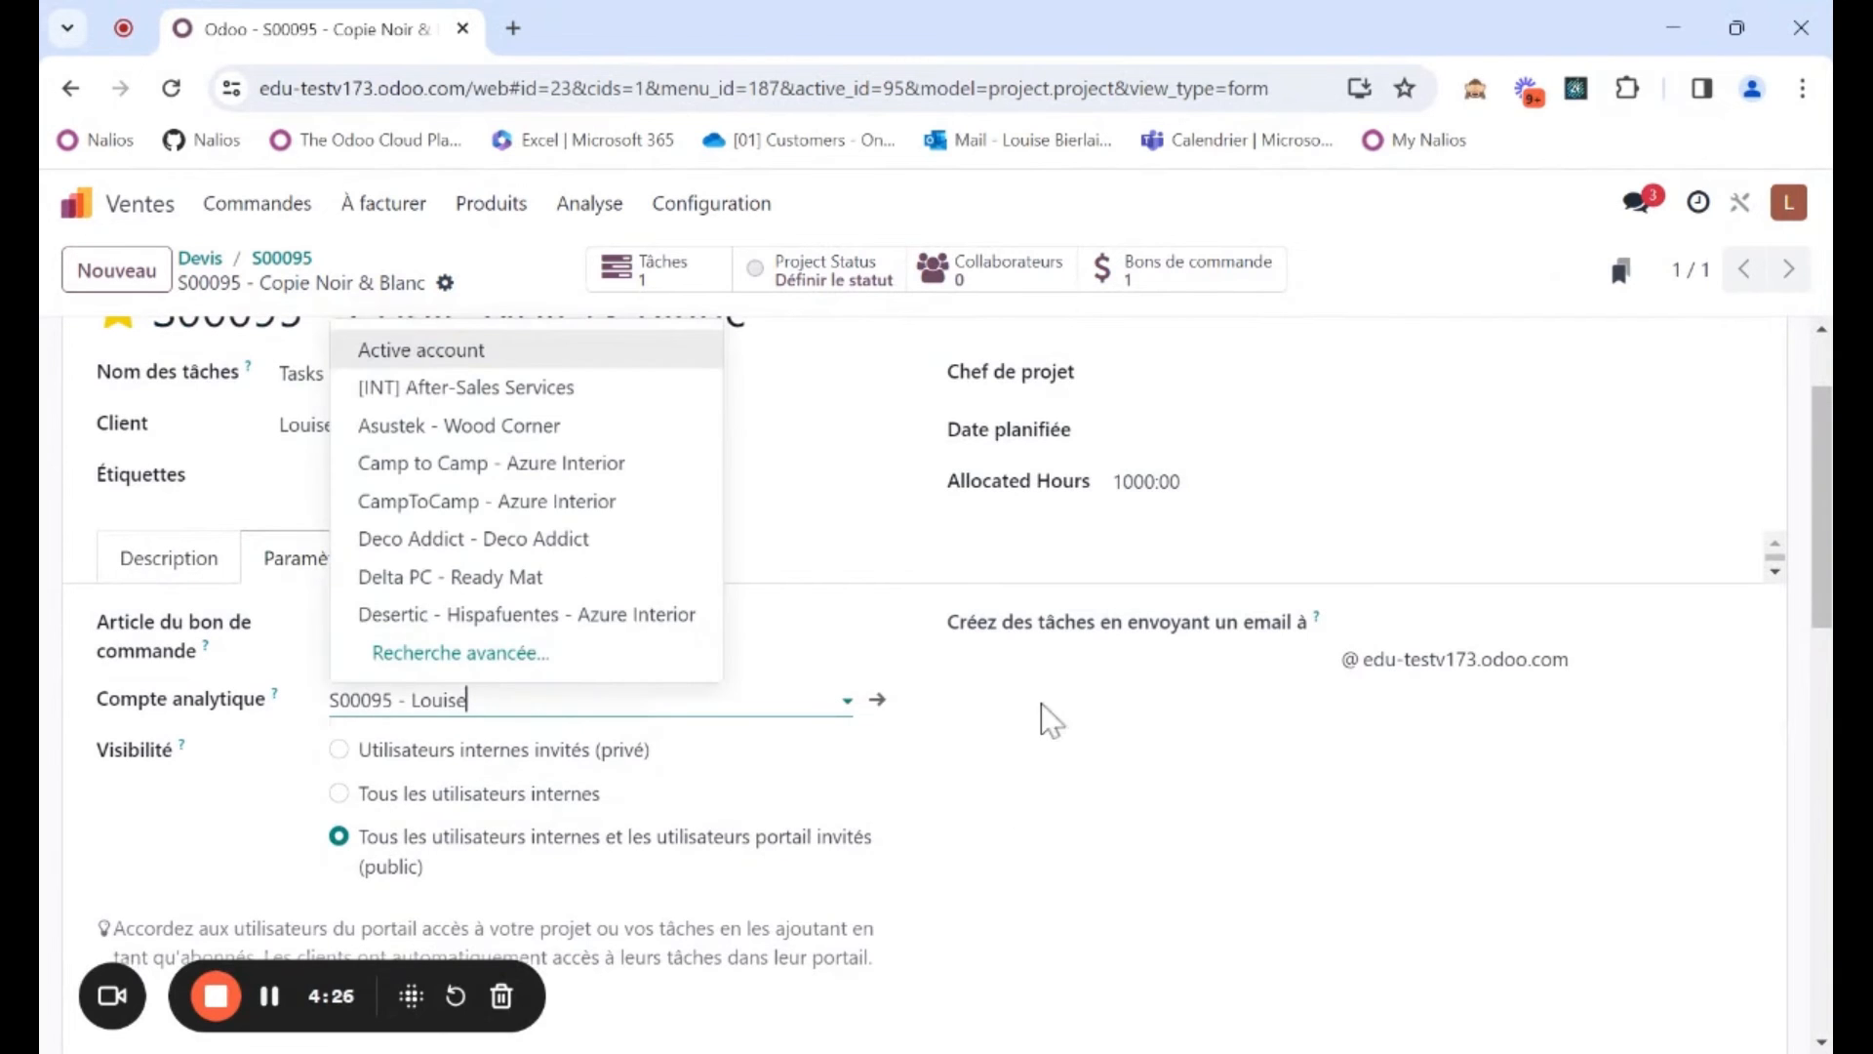
pyautogui.scroll(-3, 786, 773)
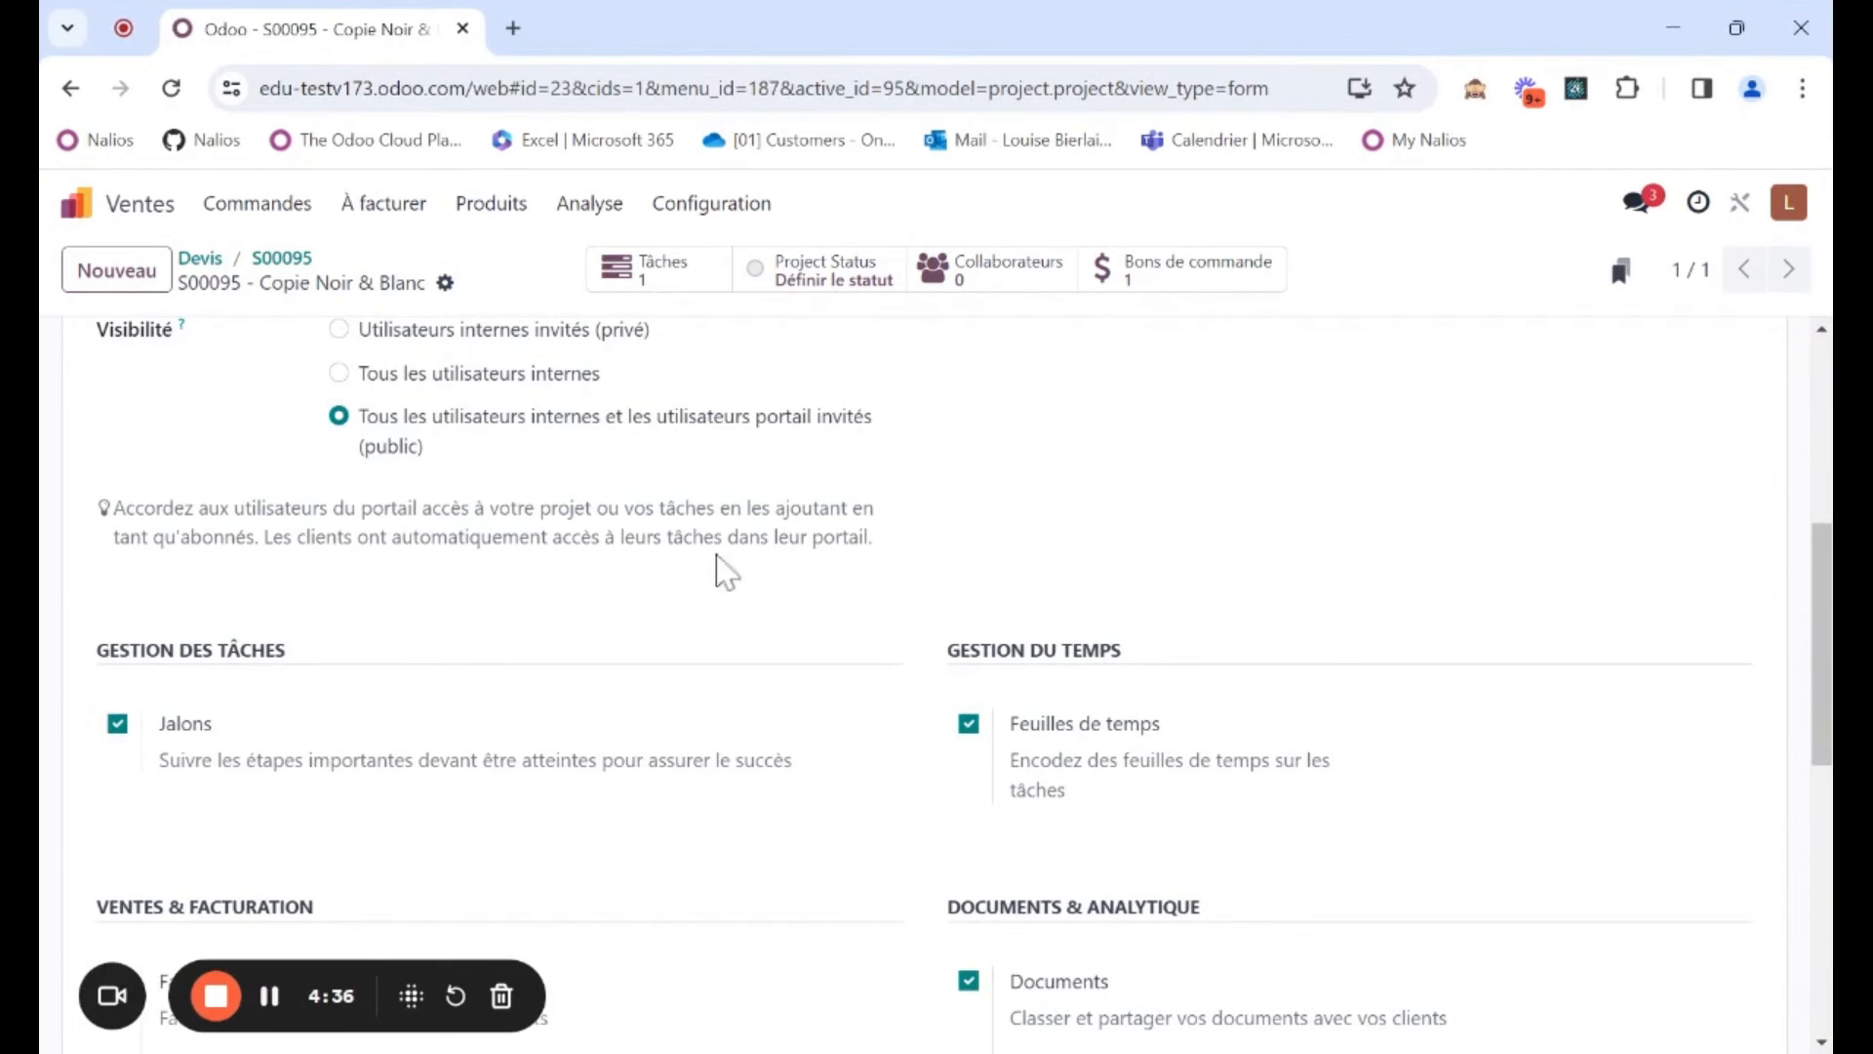
pyautogui.scroll(4, 727, 574)
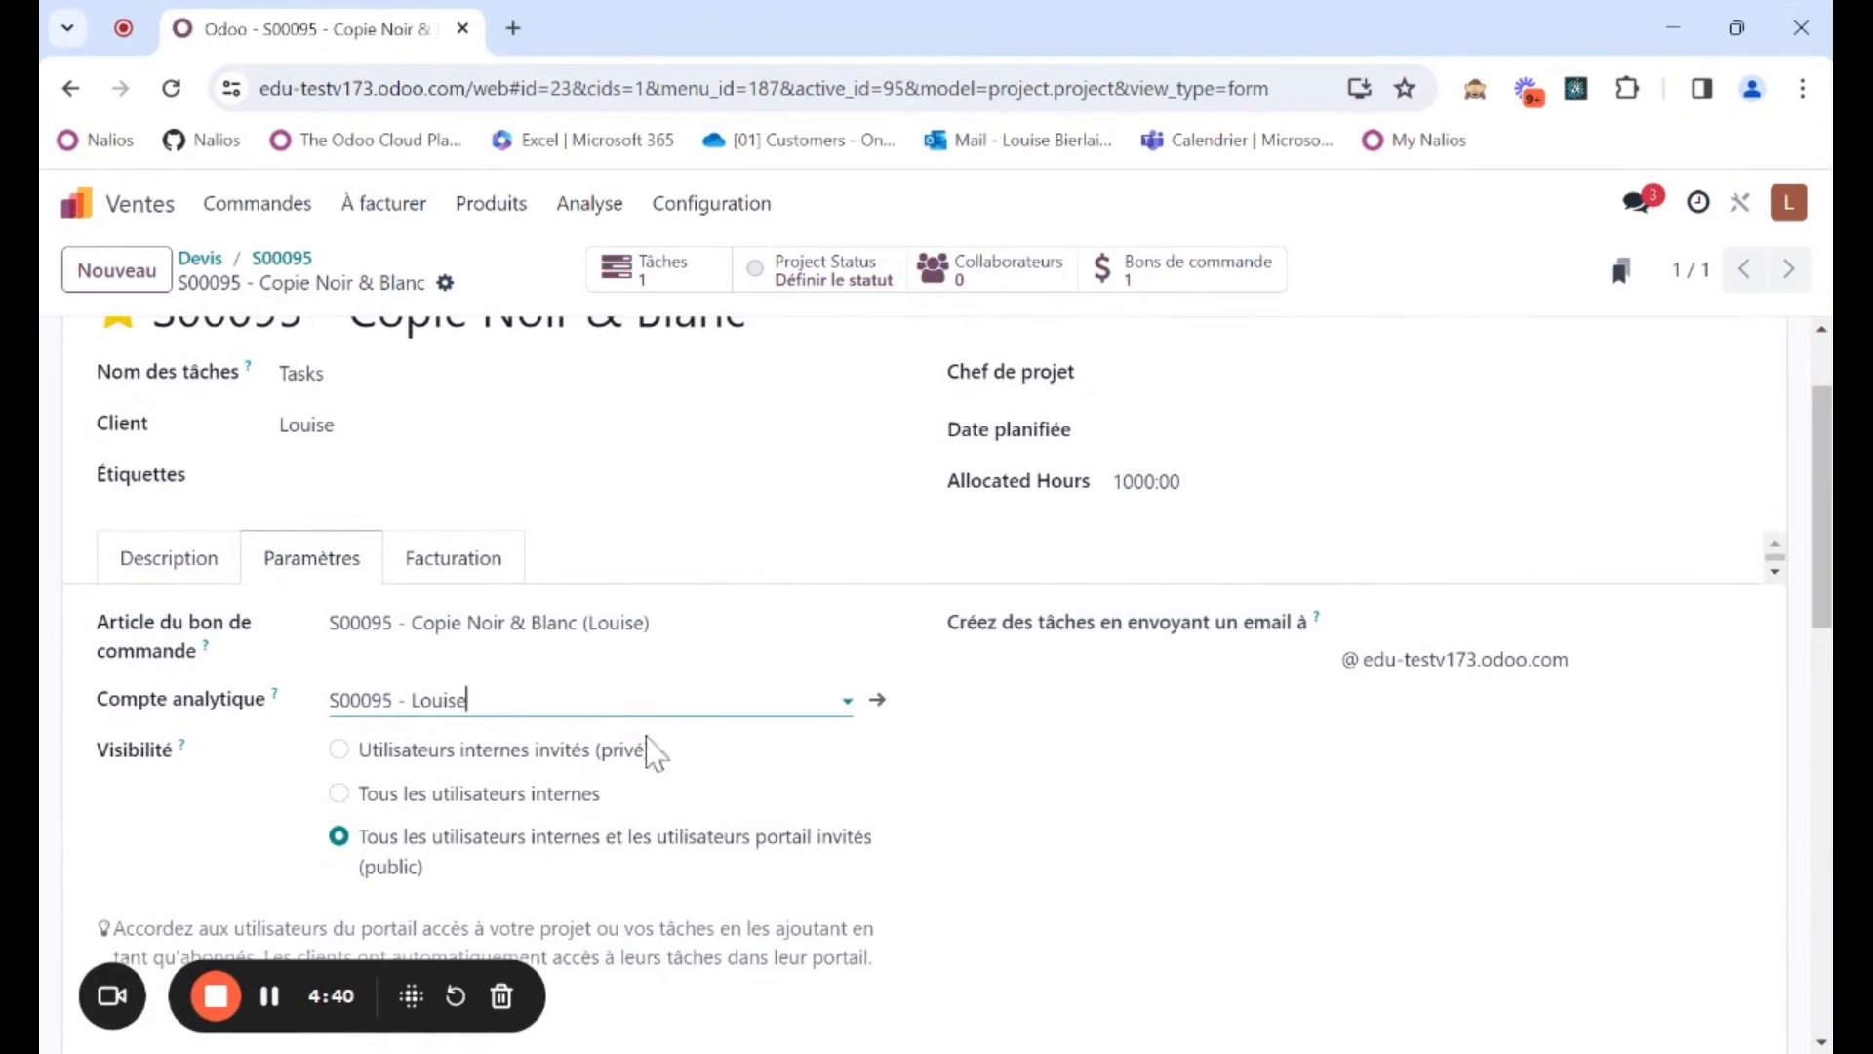
pyautogui.scroll(1, 522, 722)
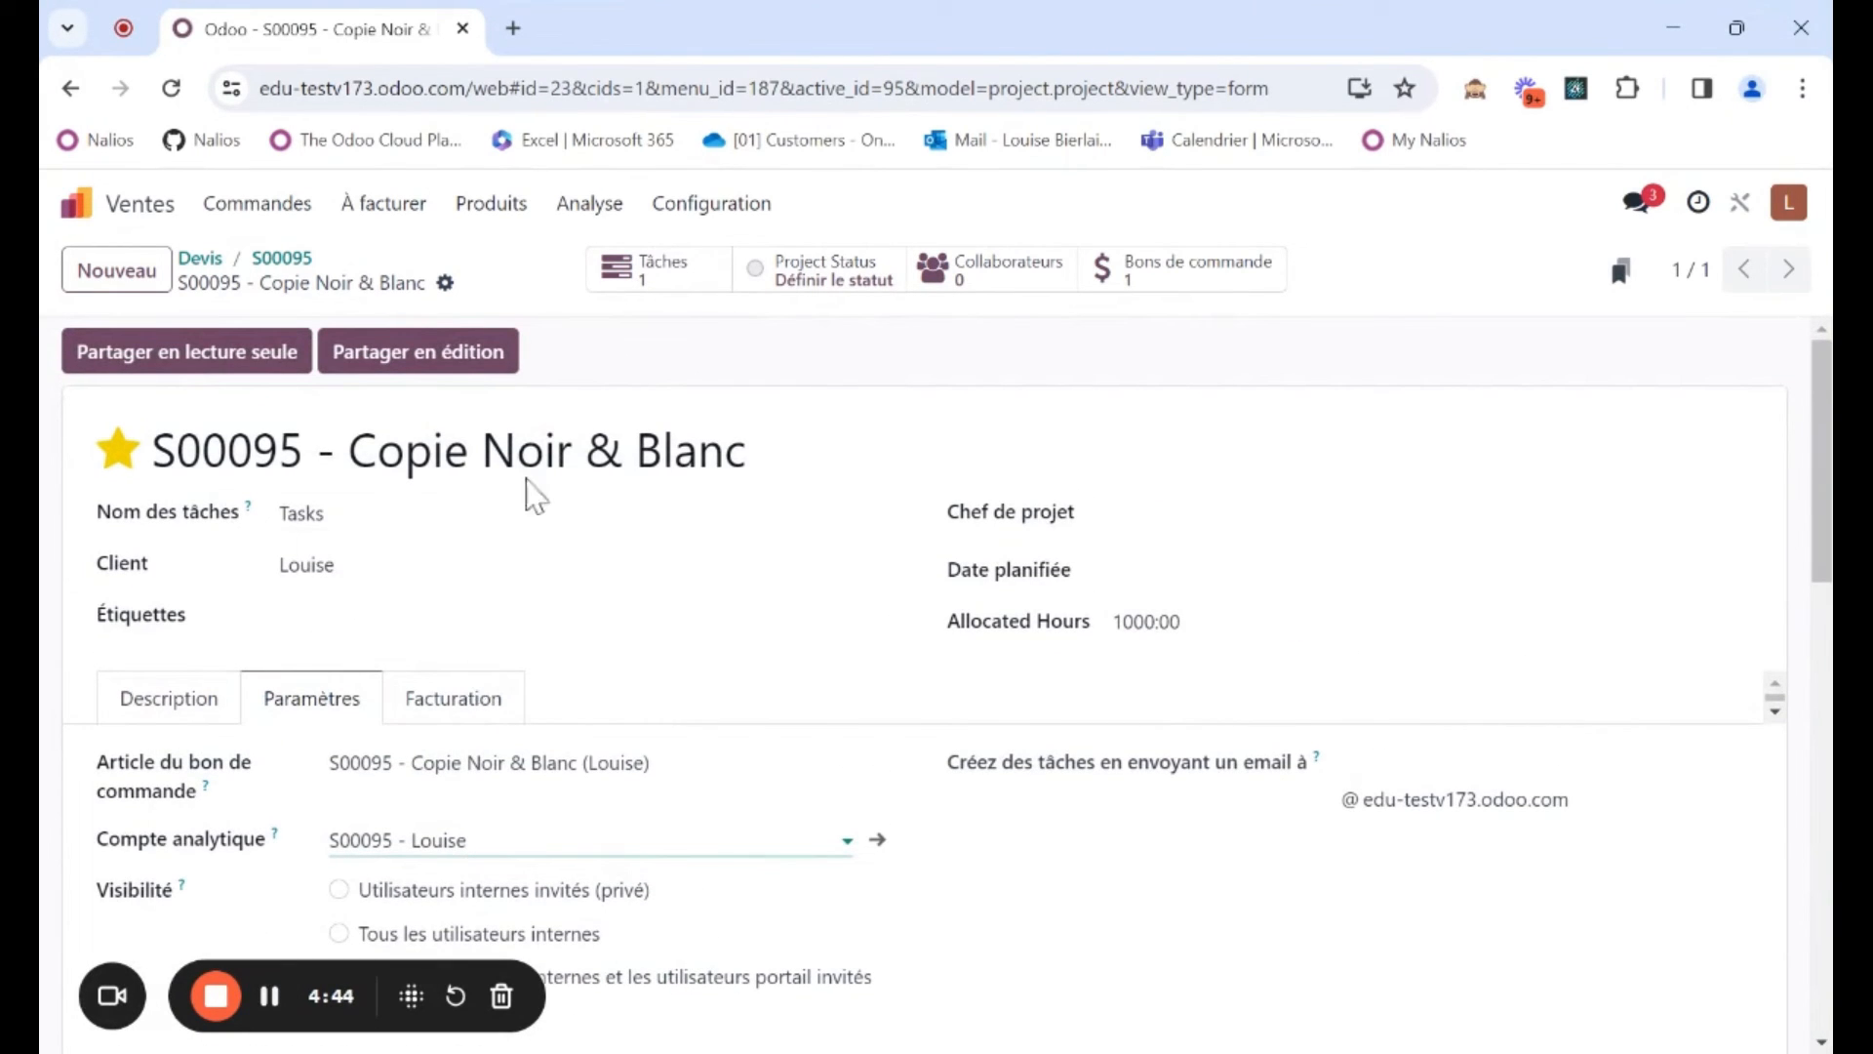
# Open the project's Copie Noir & Blanc task and check which project it is assigned to
pyautogui.click(666, 289)
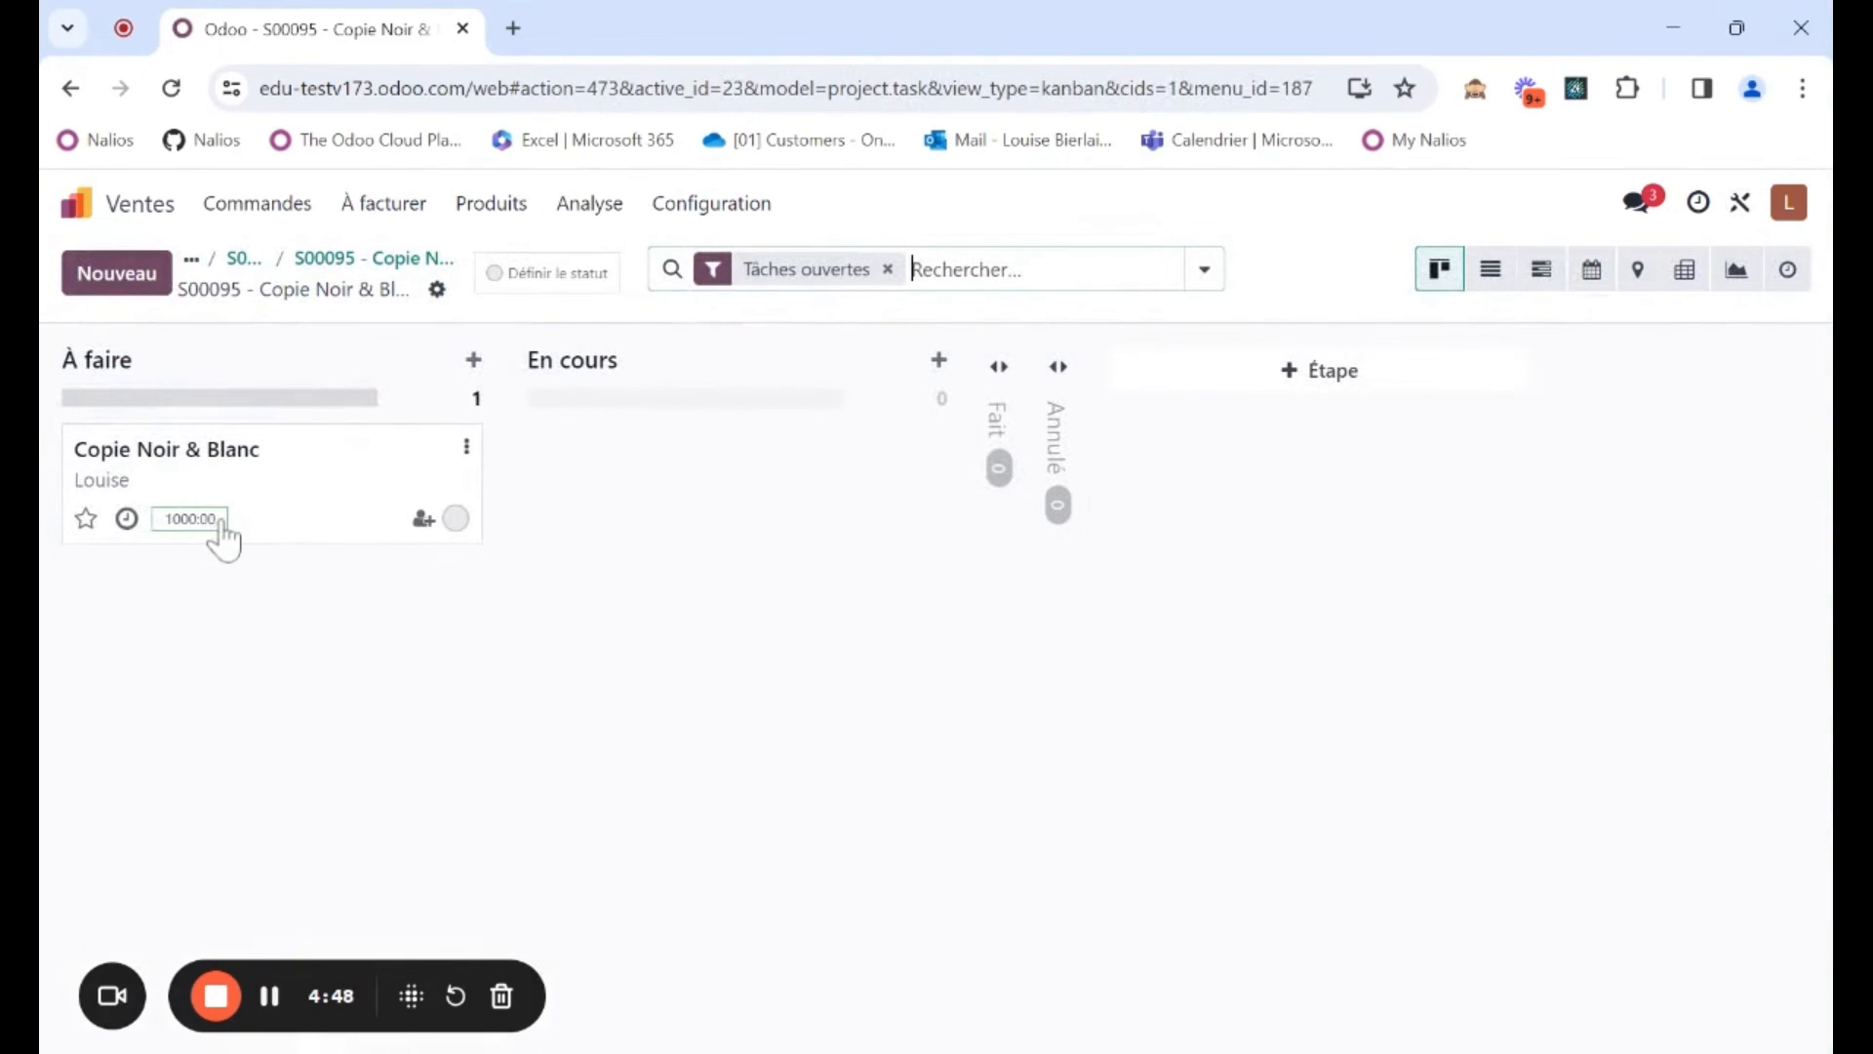
pyautogui.click(240, 483)
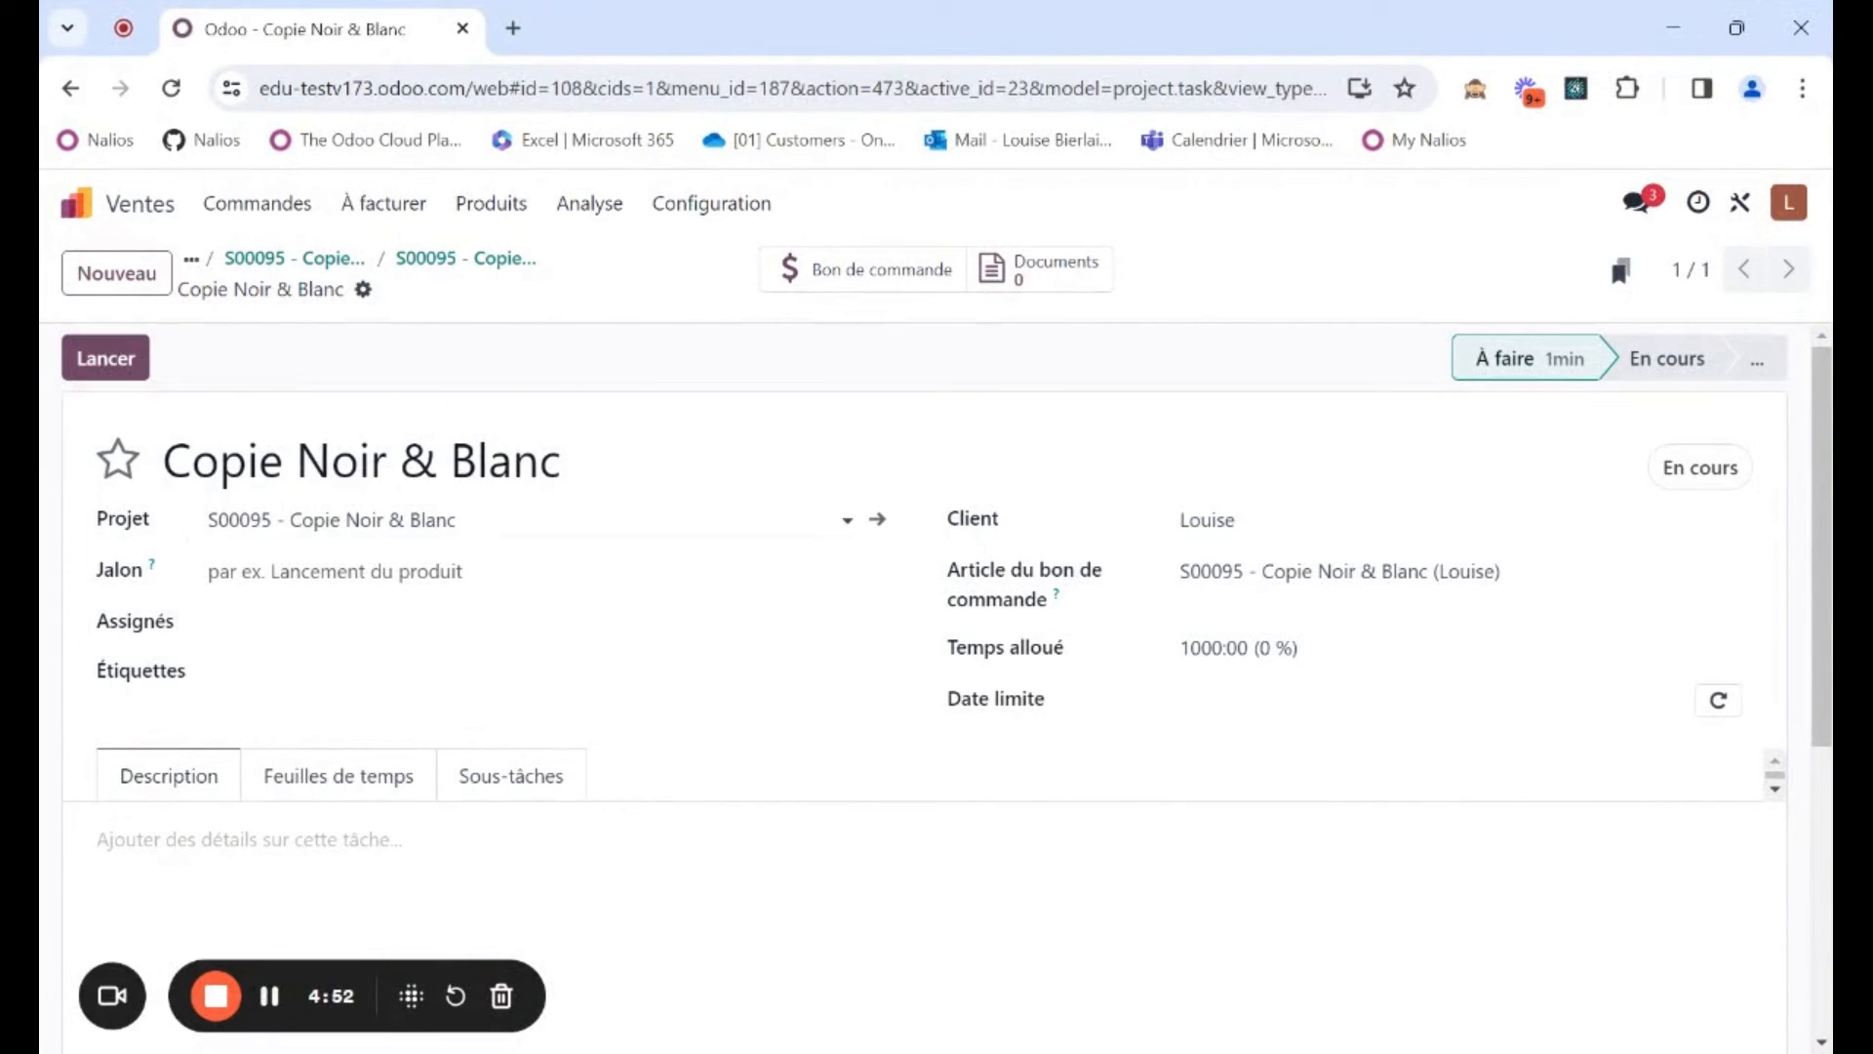
pyautogui.click(390, 520)
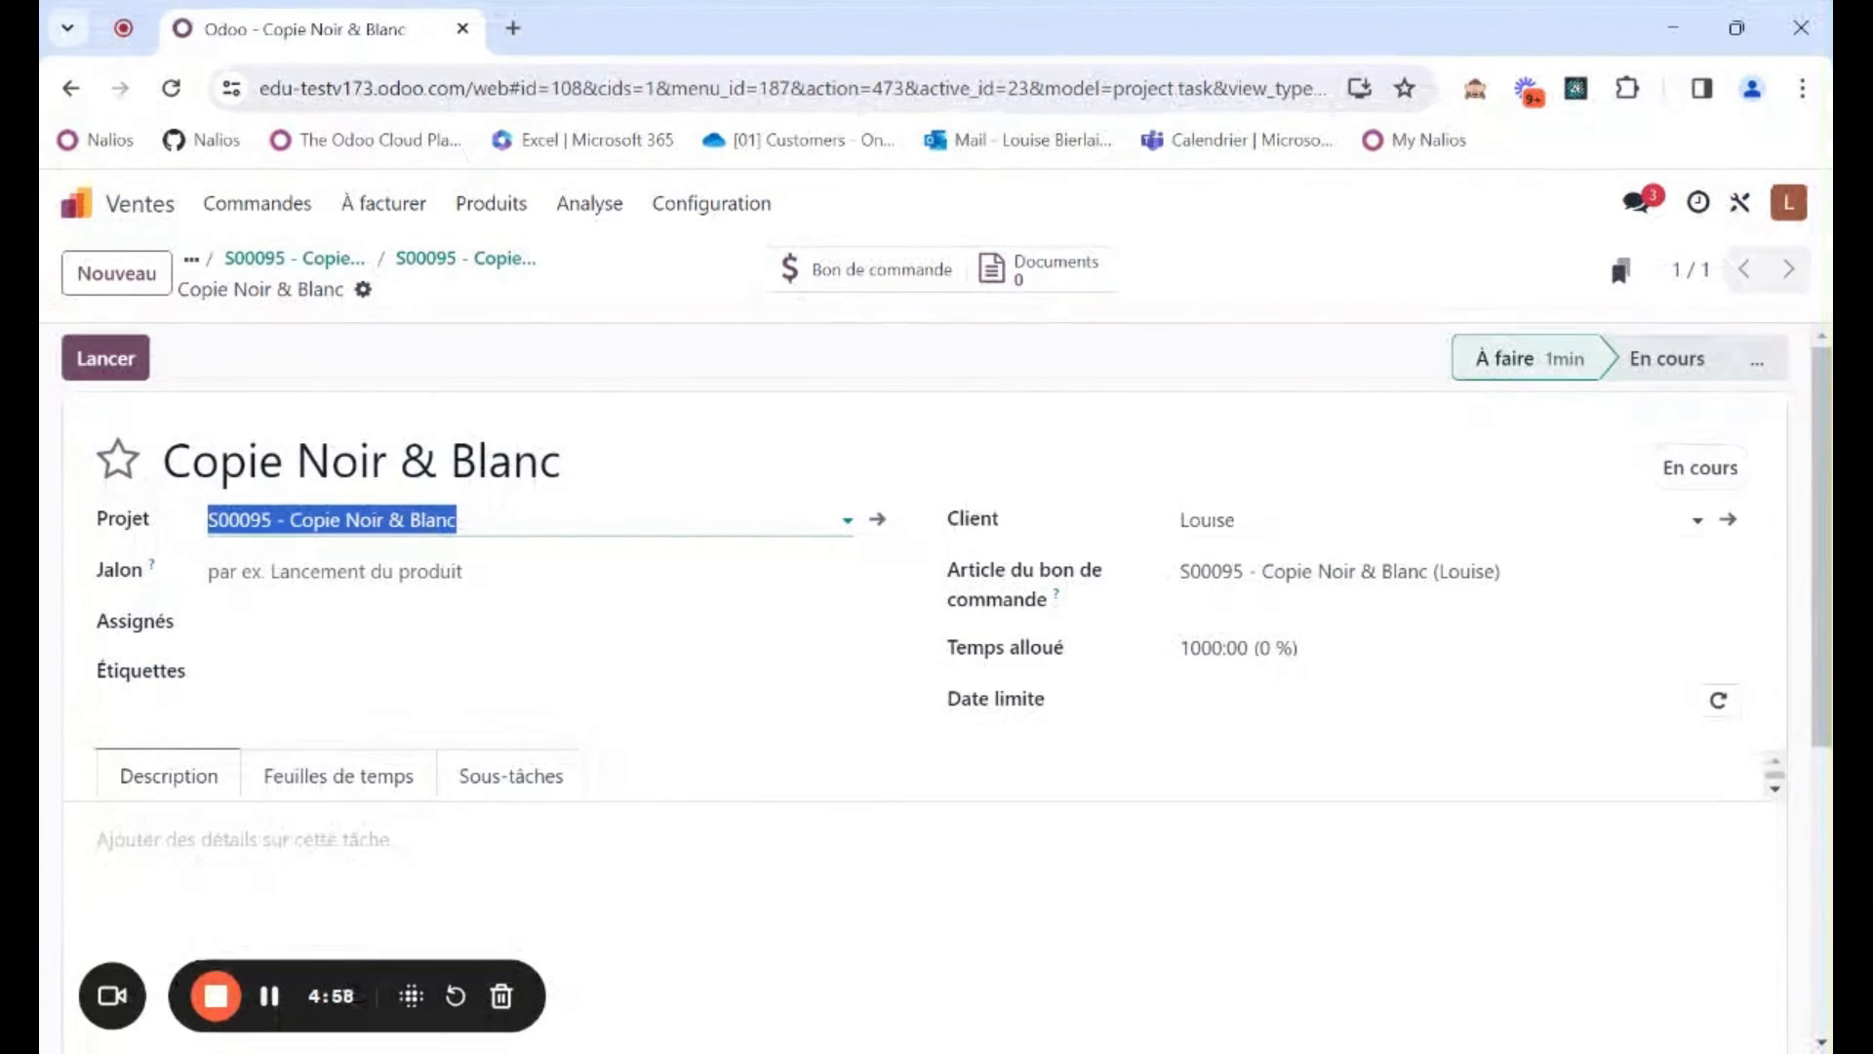
# Add a timesheet line to the task for a different employee with the description "Frais d'intervention"
pyautogui.scroll(-2, 544, 677)
pyautogui.click(358, 662)
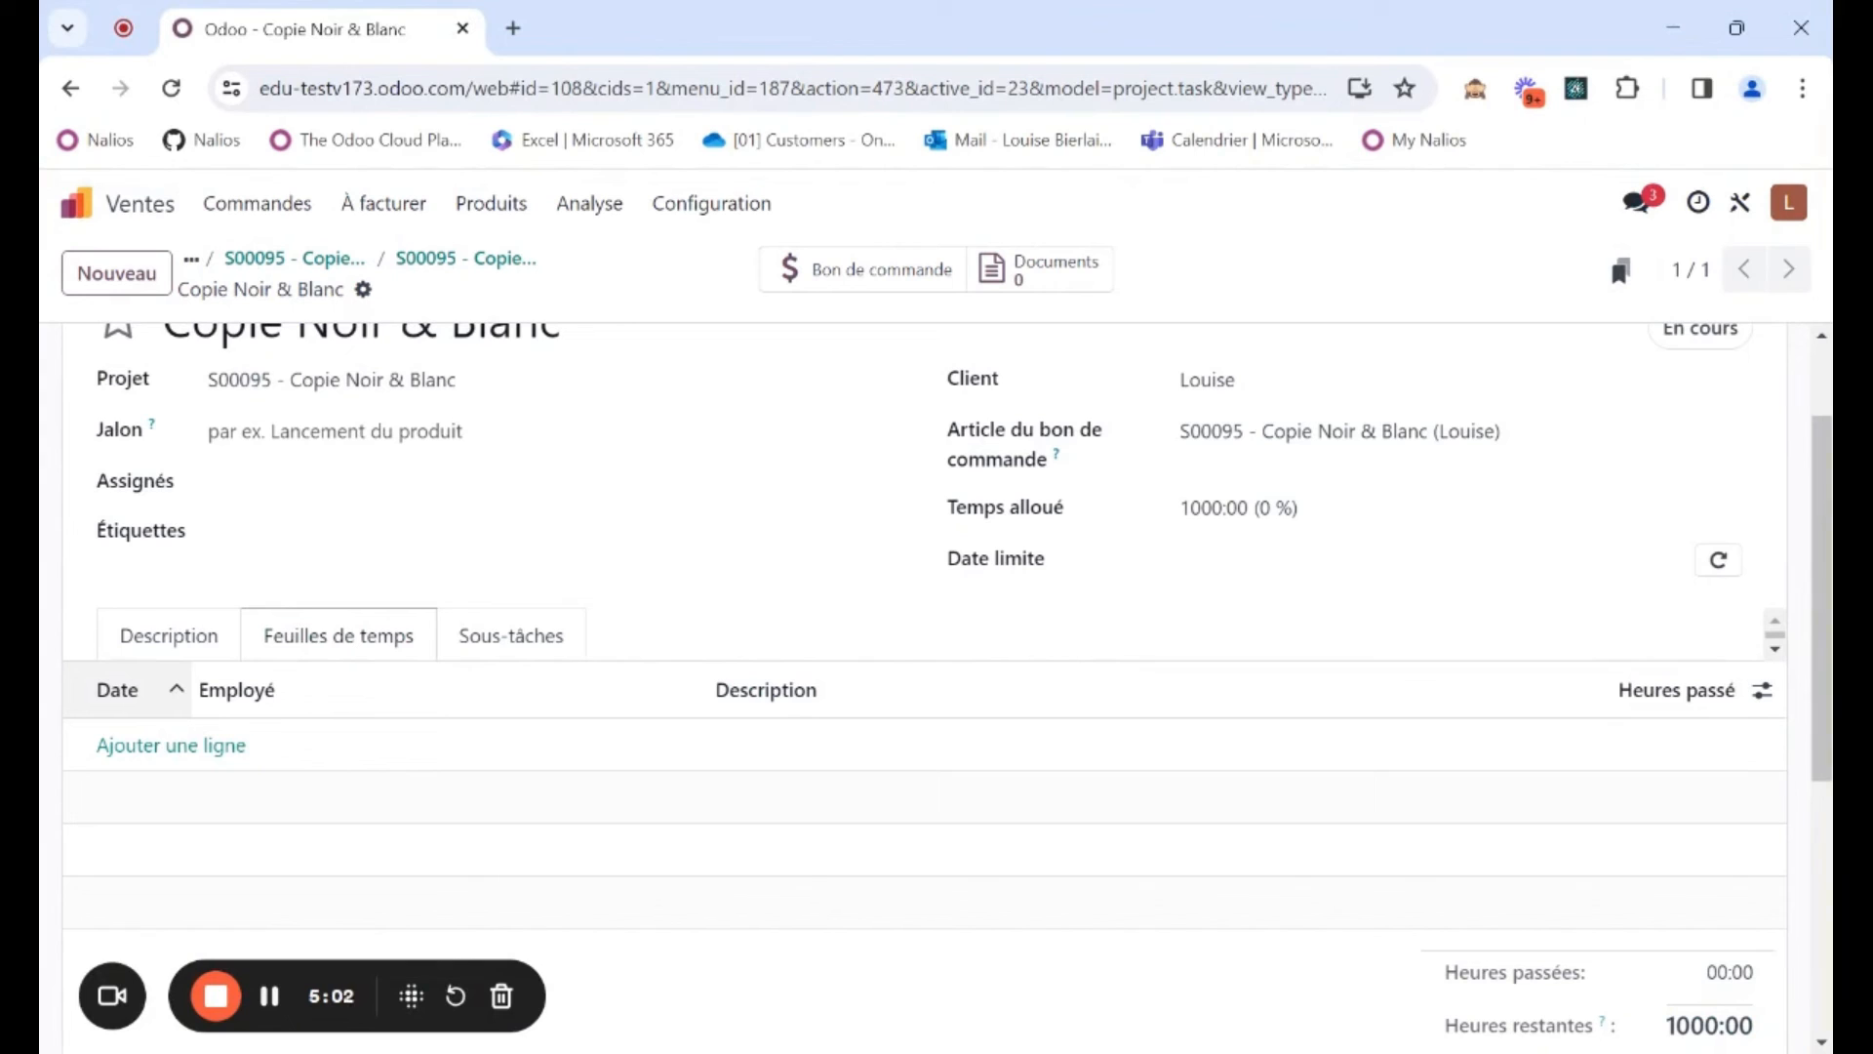
pyautogui.click(178, 749)
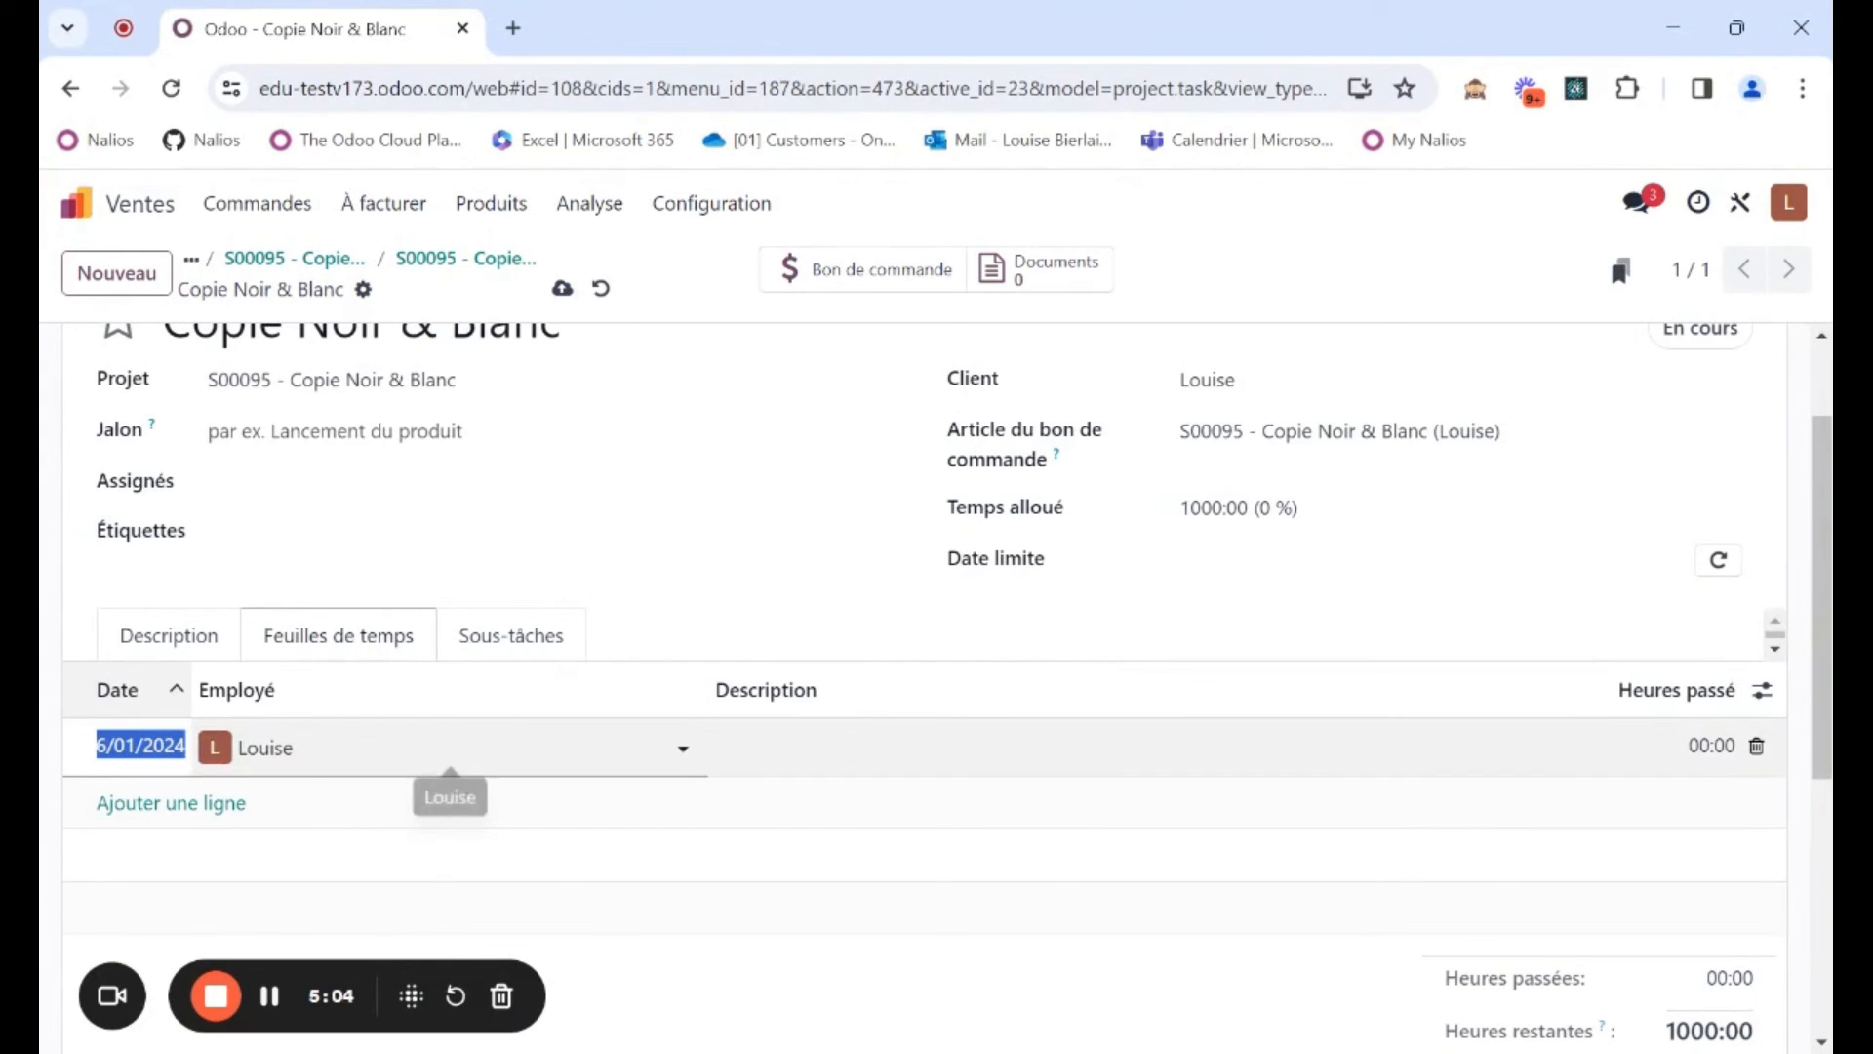
pyautogui.click(200, 757)
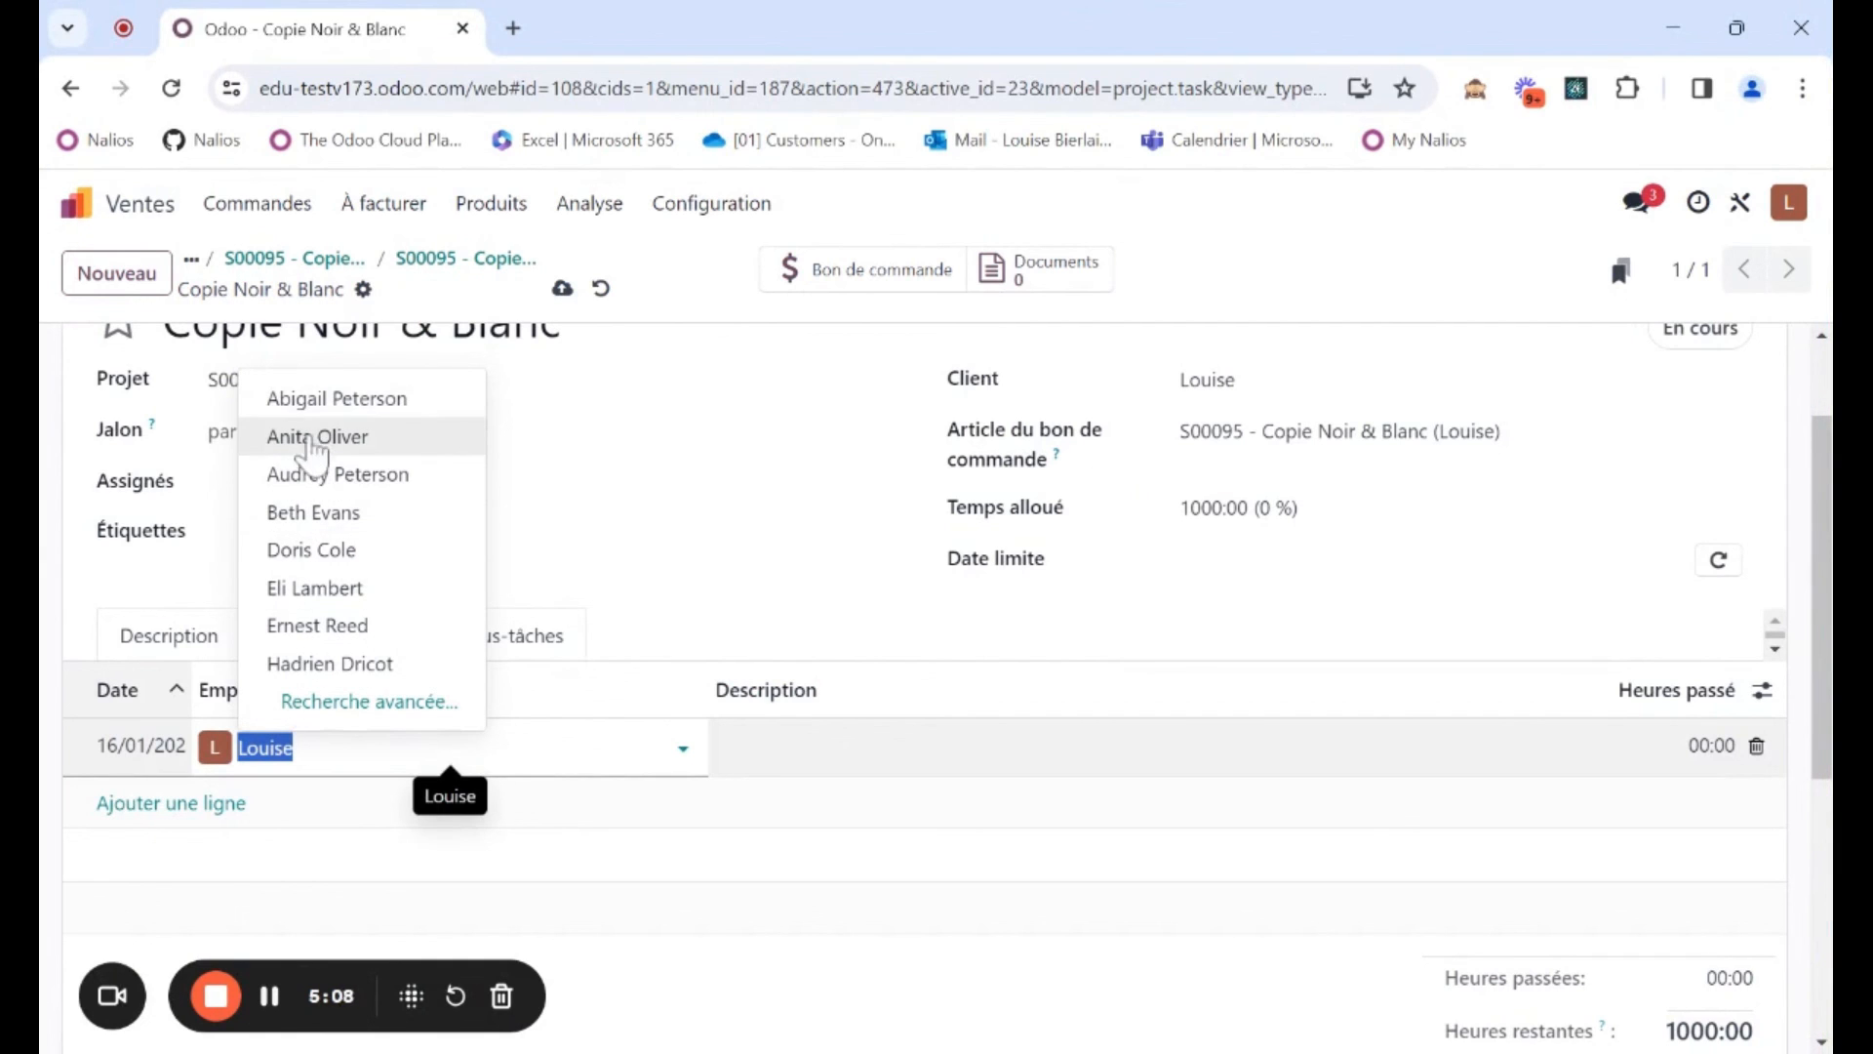
pyautogui.click(330, 402)
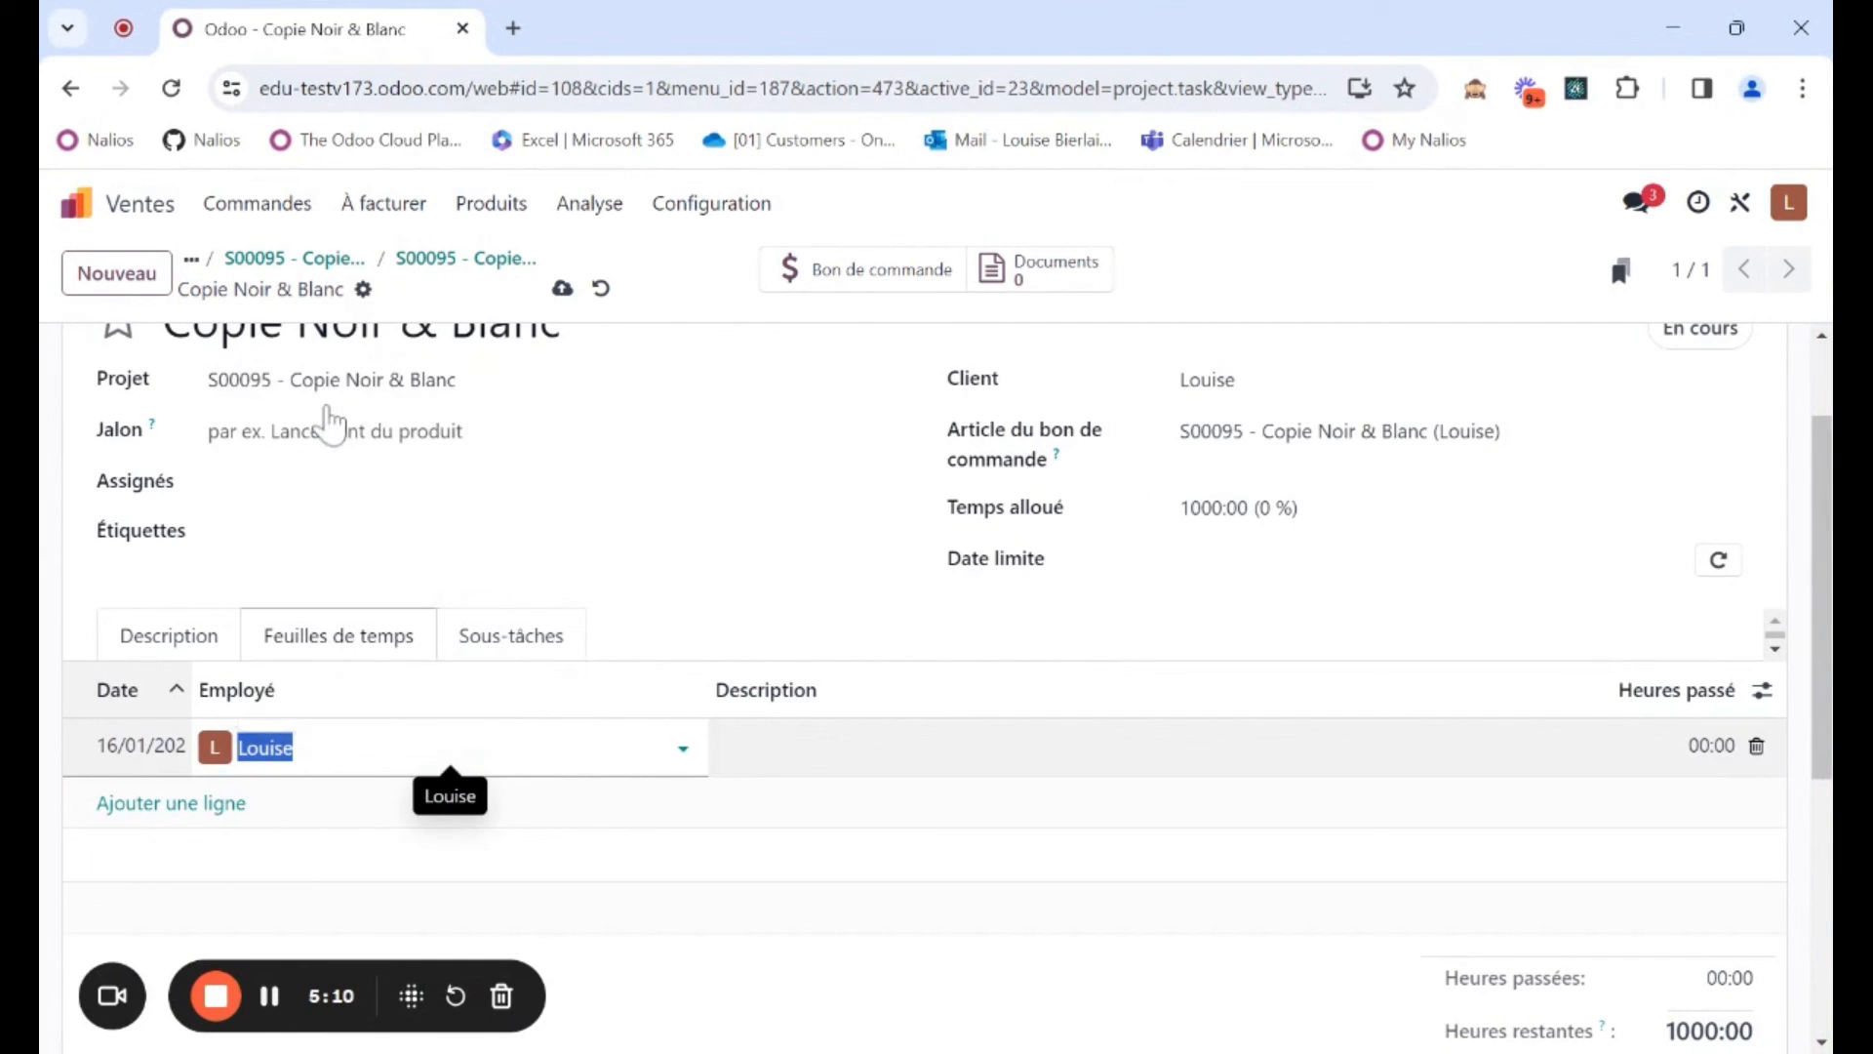
pyautogui.click(855, 741)
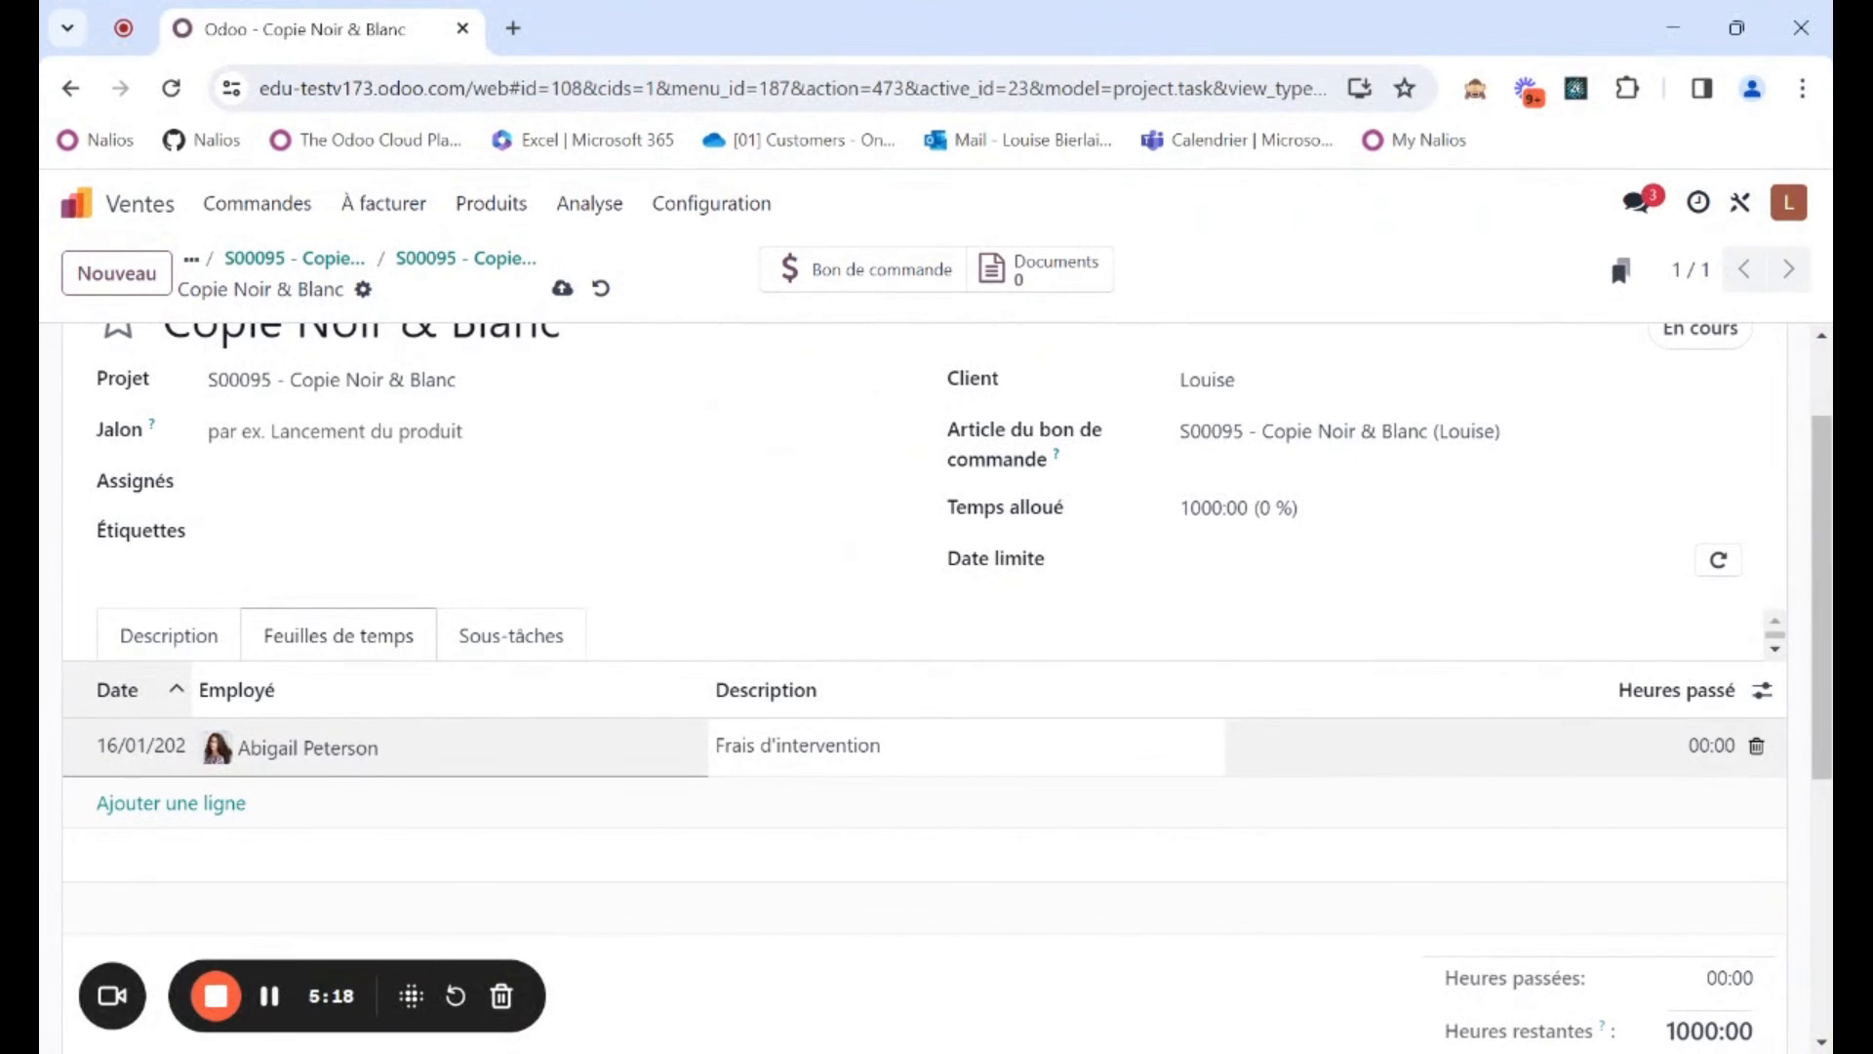
# Set the hours spent on the timesheet line to 01:00 and save the task
pyautogui.click(1710, 746)
pyautogui.click(1710, 745)
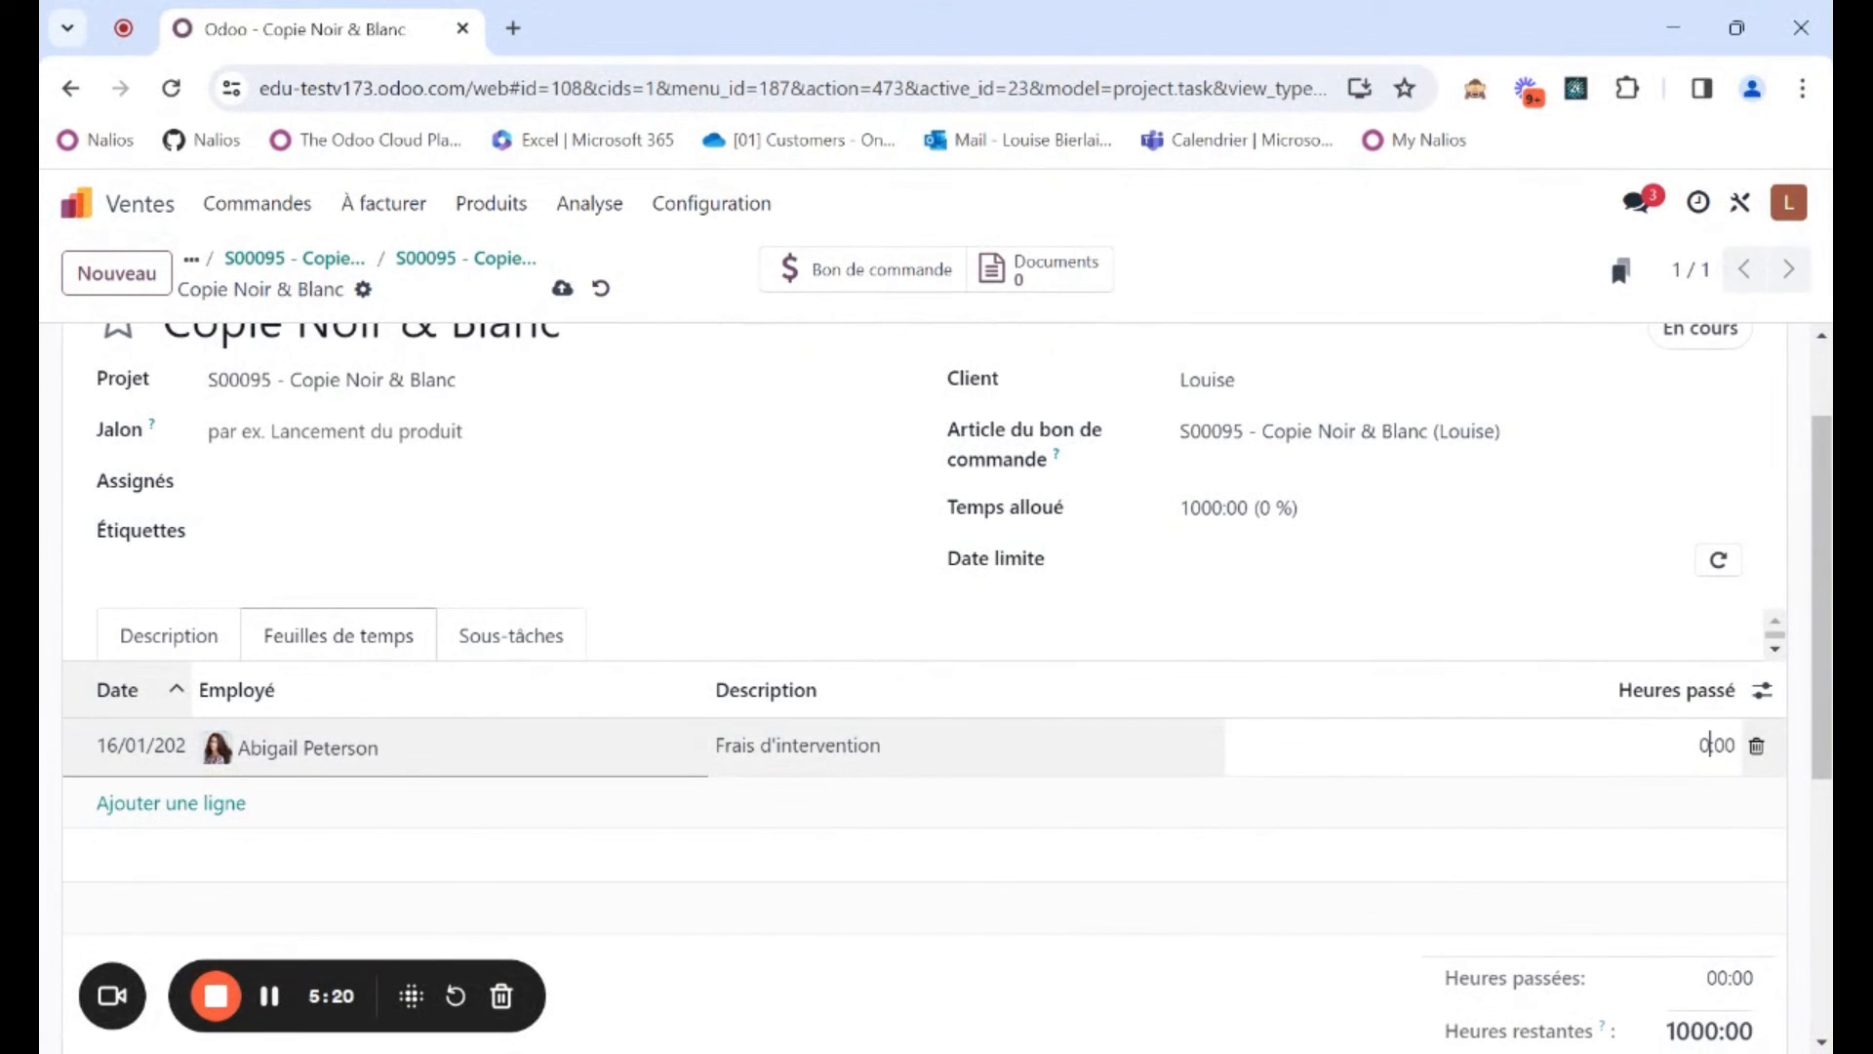
pyautogui.write('1')
pyautogui.click(1125, 624)
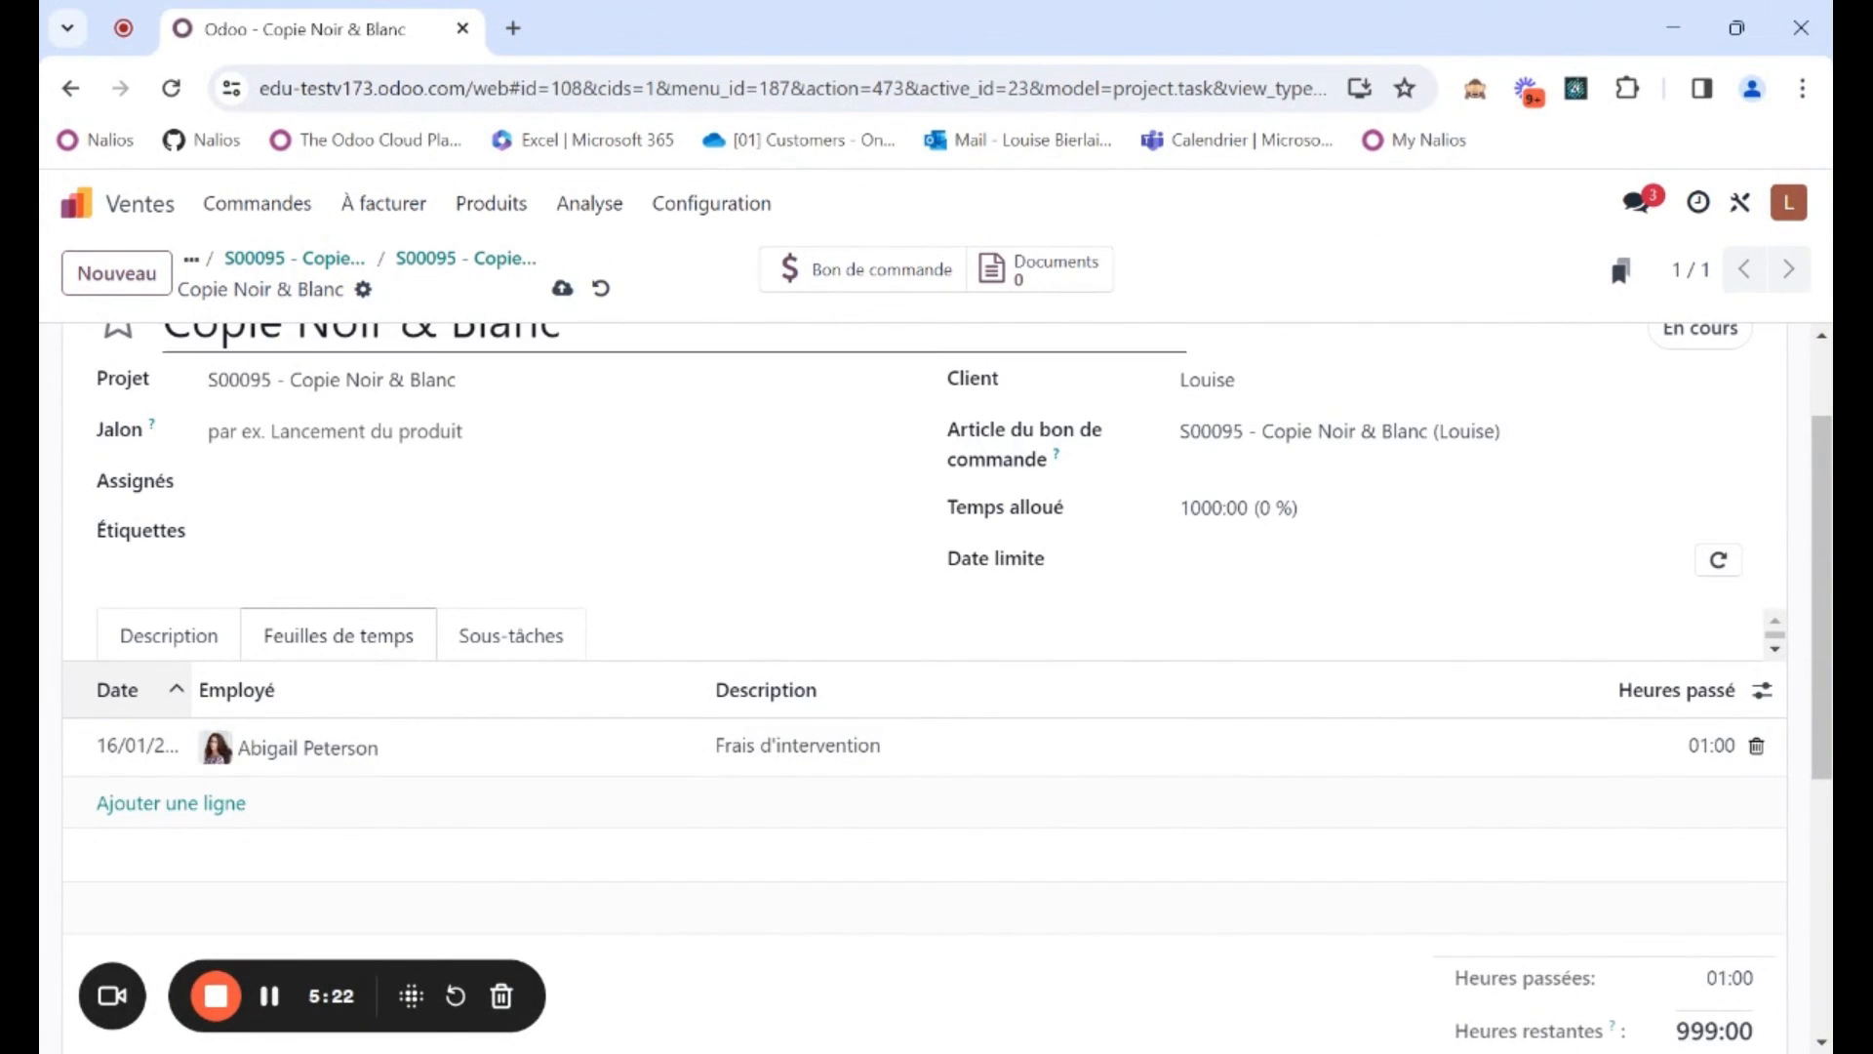
pyautogui.scroll(2, 565, 390)
pyautogui.click(562, 287)
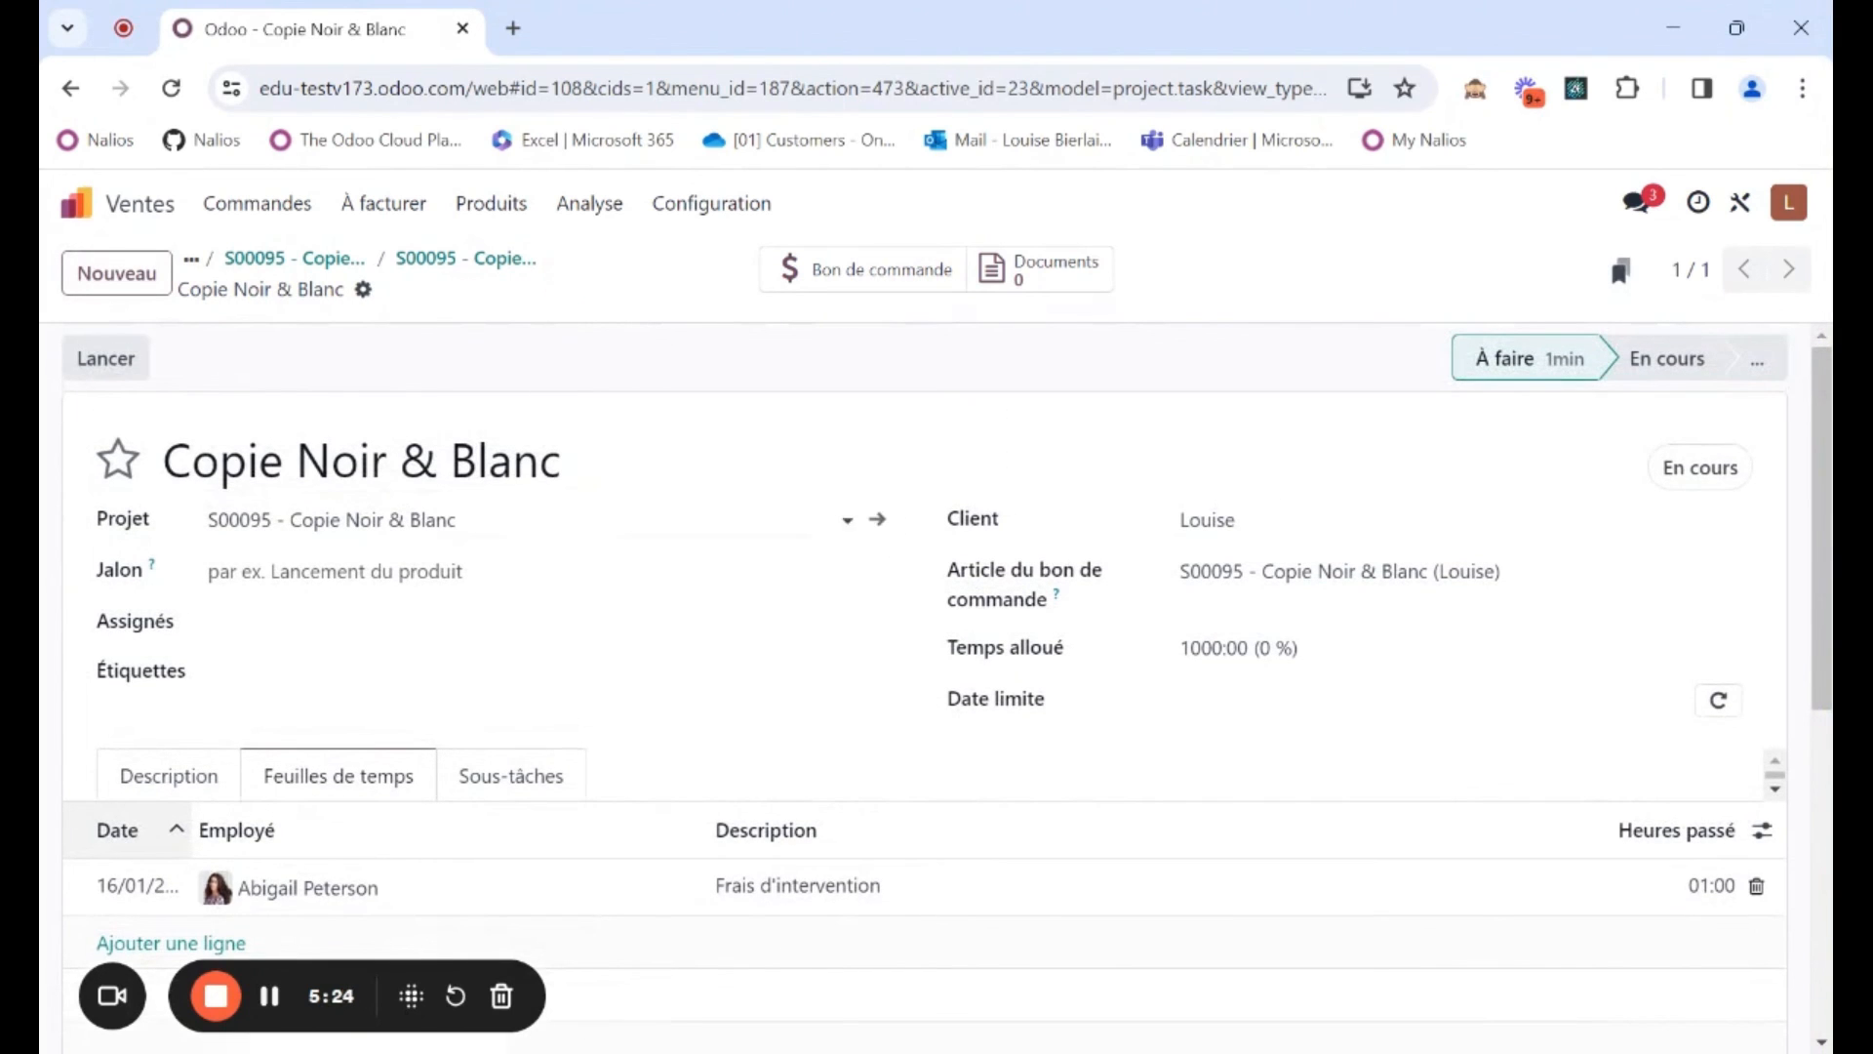